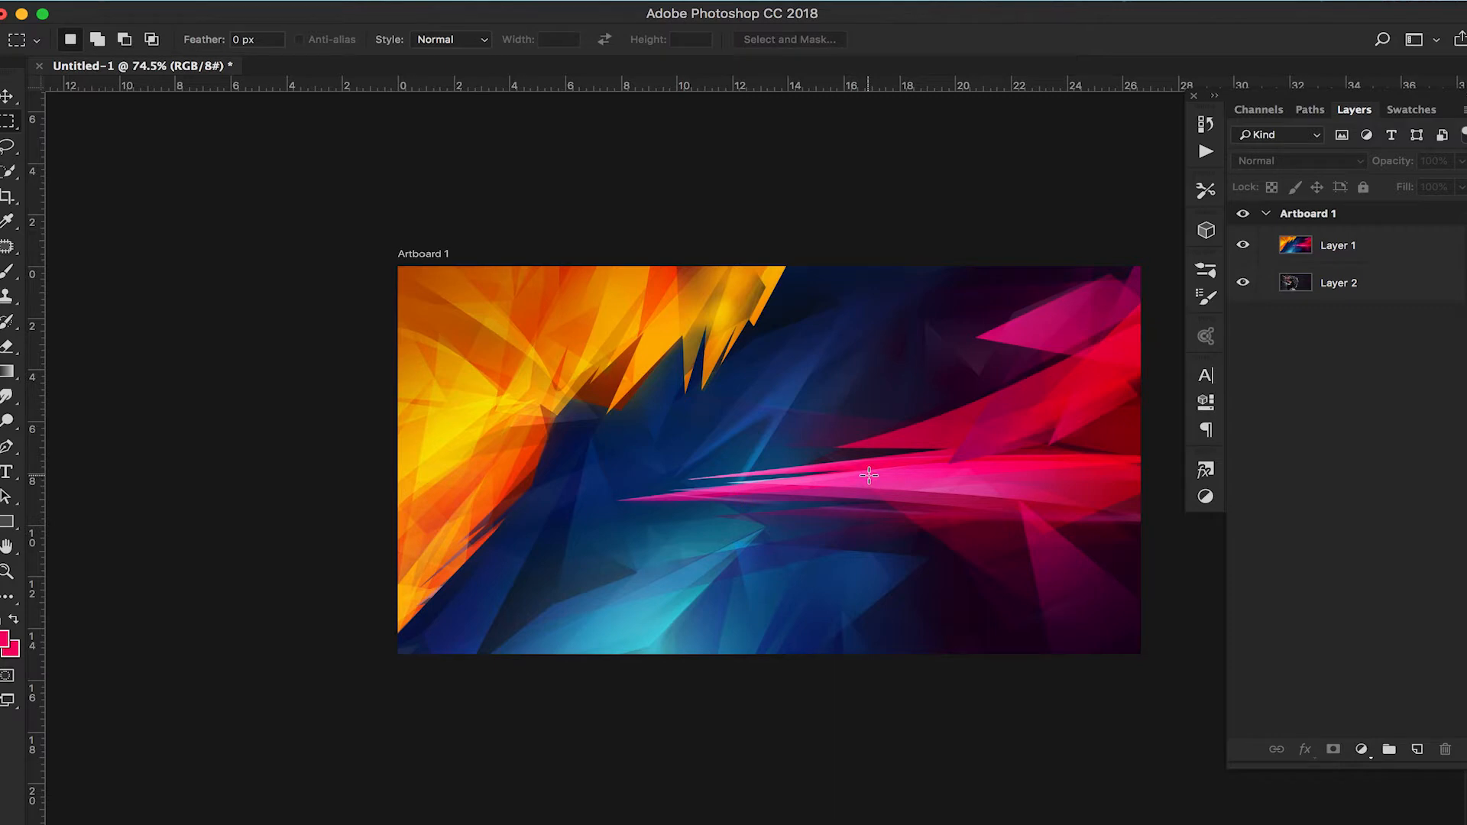
Compare the artwork on Layer 1 and Layer 2 by toggling the visibility of Layer 1, leaving it shown.
scroll(872, 474, "down", 3)
scroll(873, 473, "up", 6)
left_click_drag(873, 474, 766, 446)
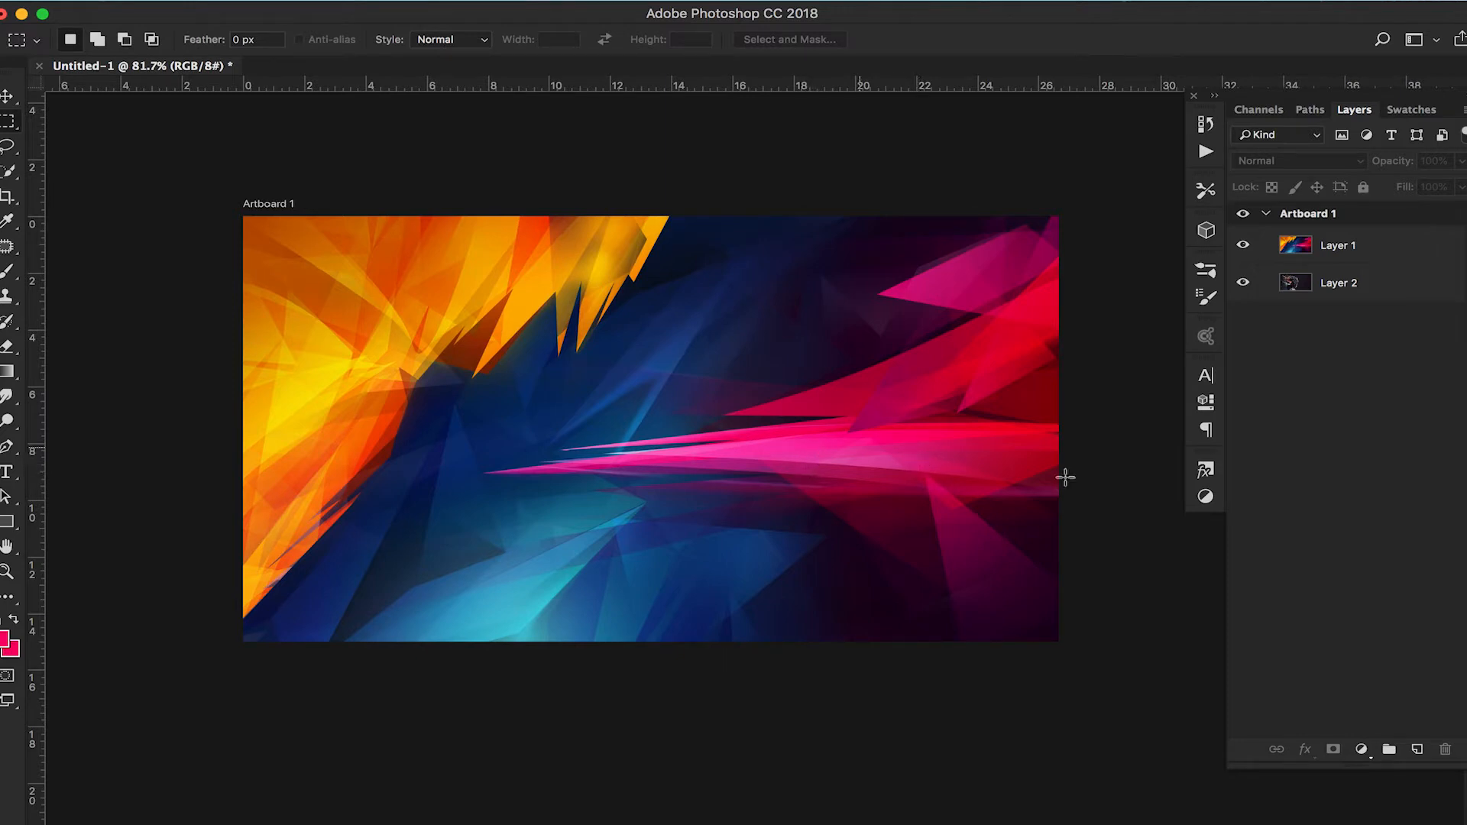
left_click(1301, 296)
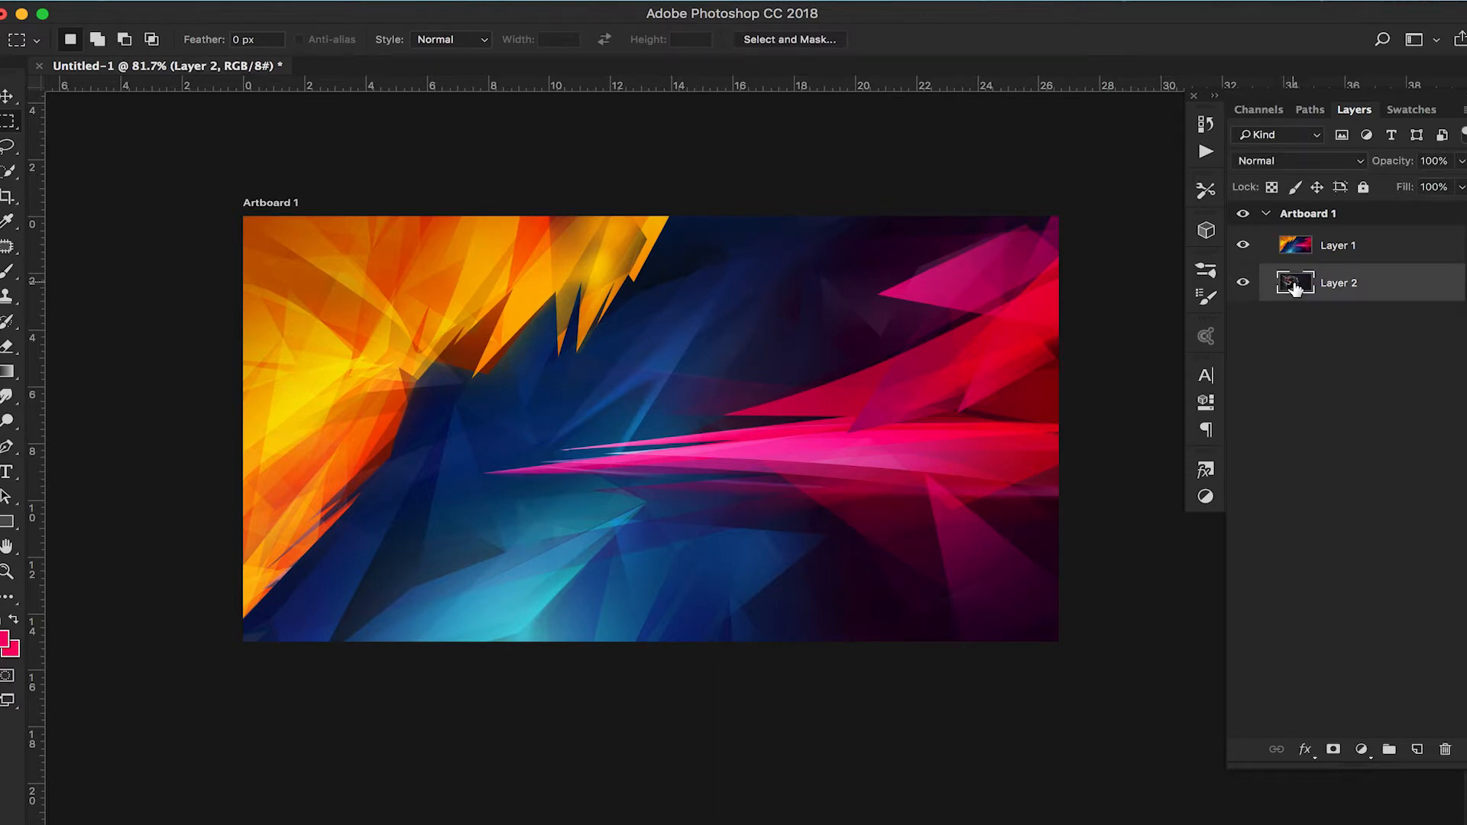
left_click(1303, 255)
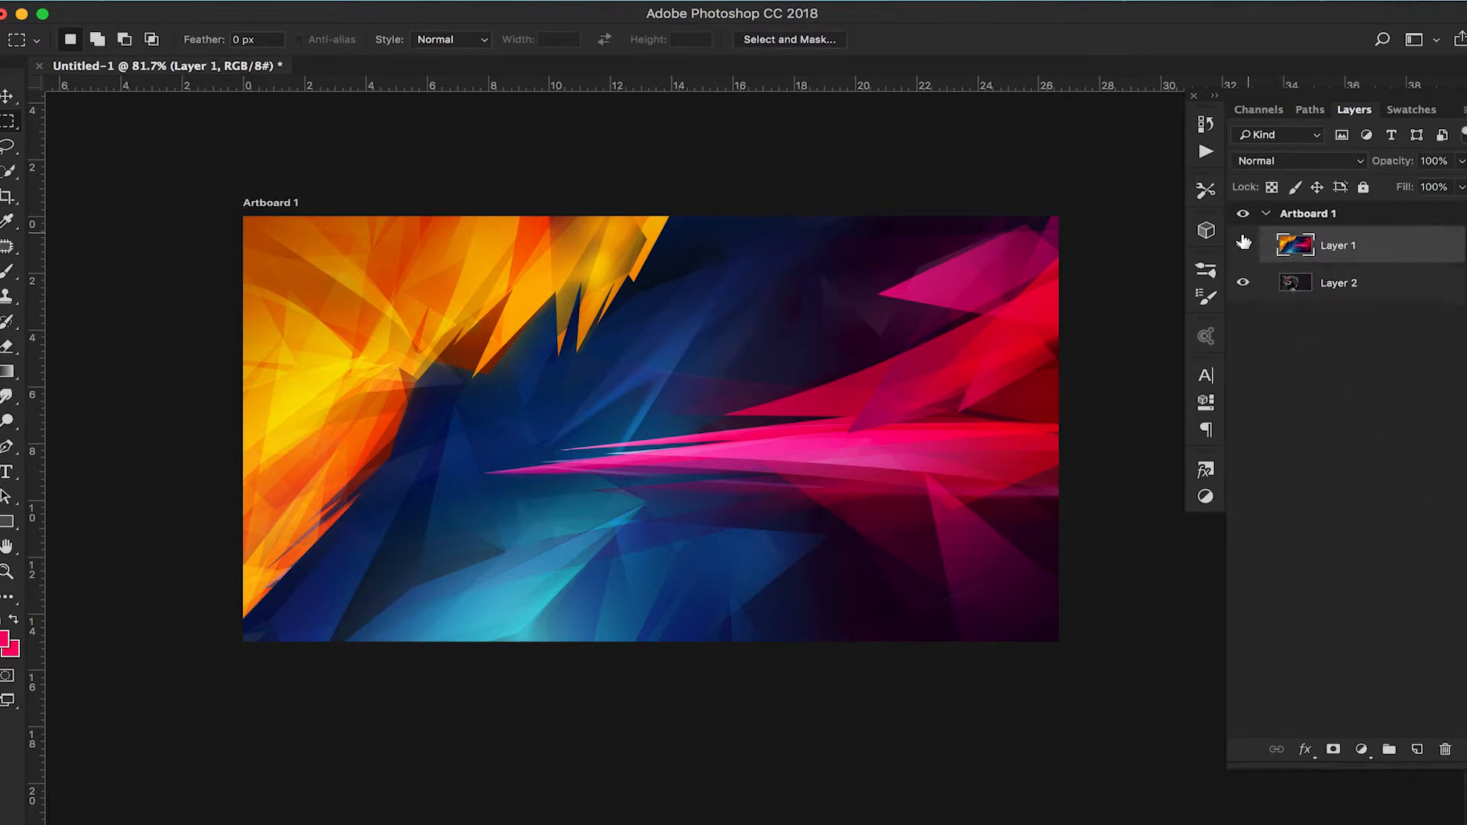
left_click(1244, 246)
left_click(1292, 286)
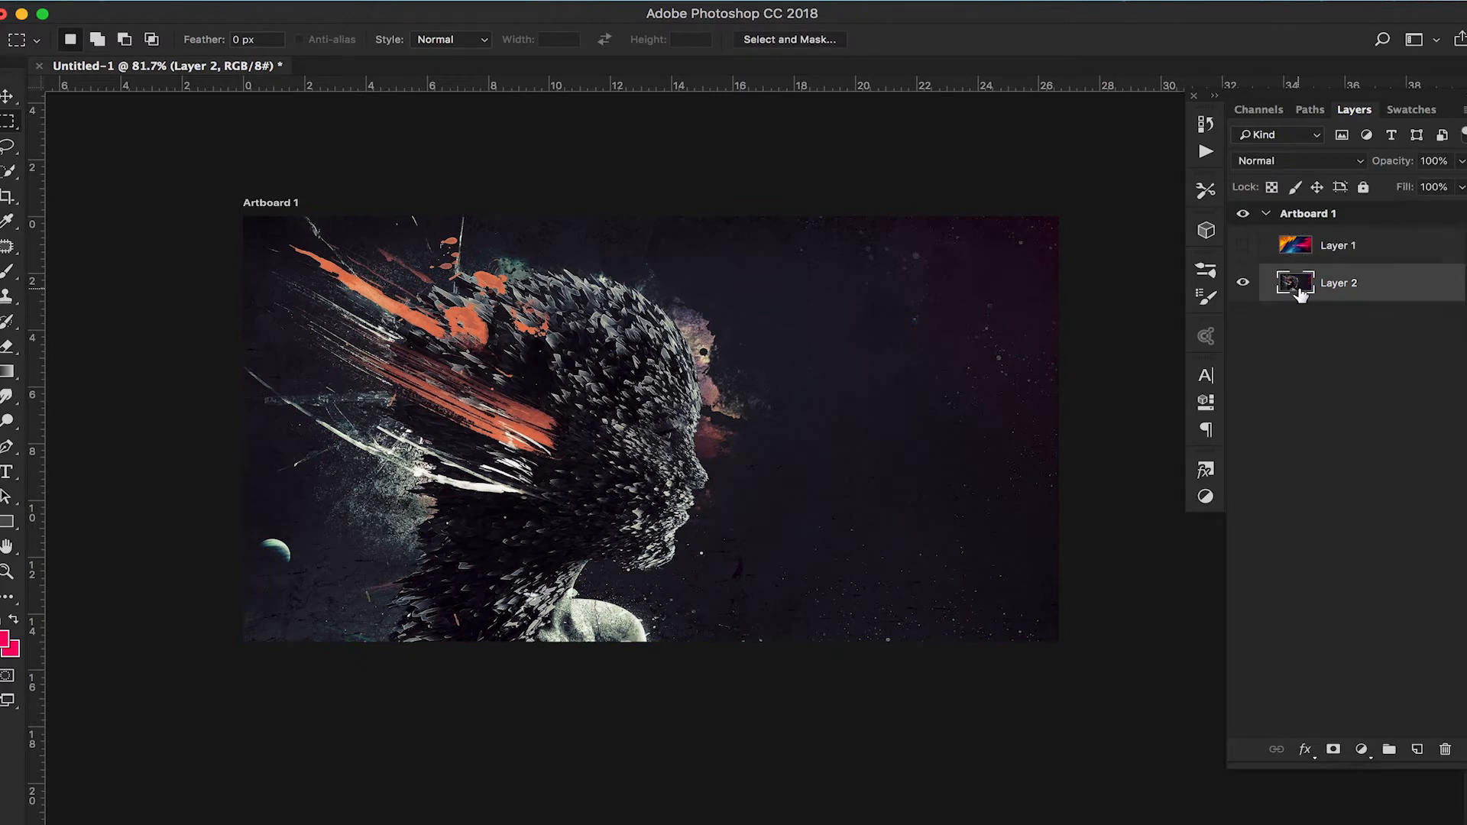
left_click(1292, 252)
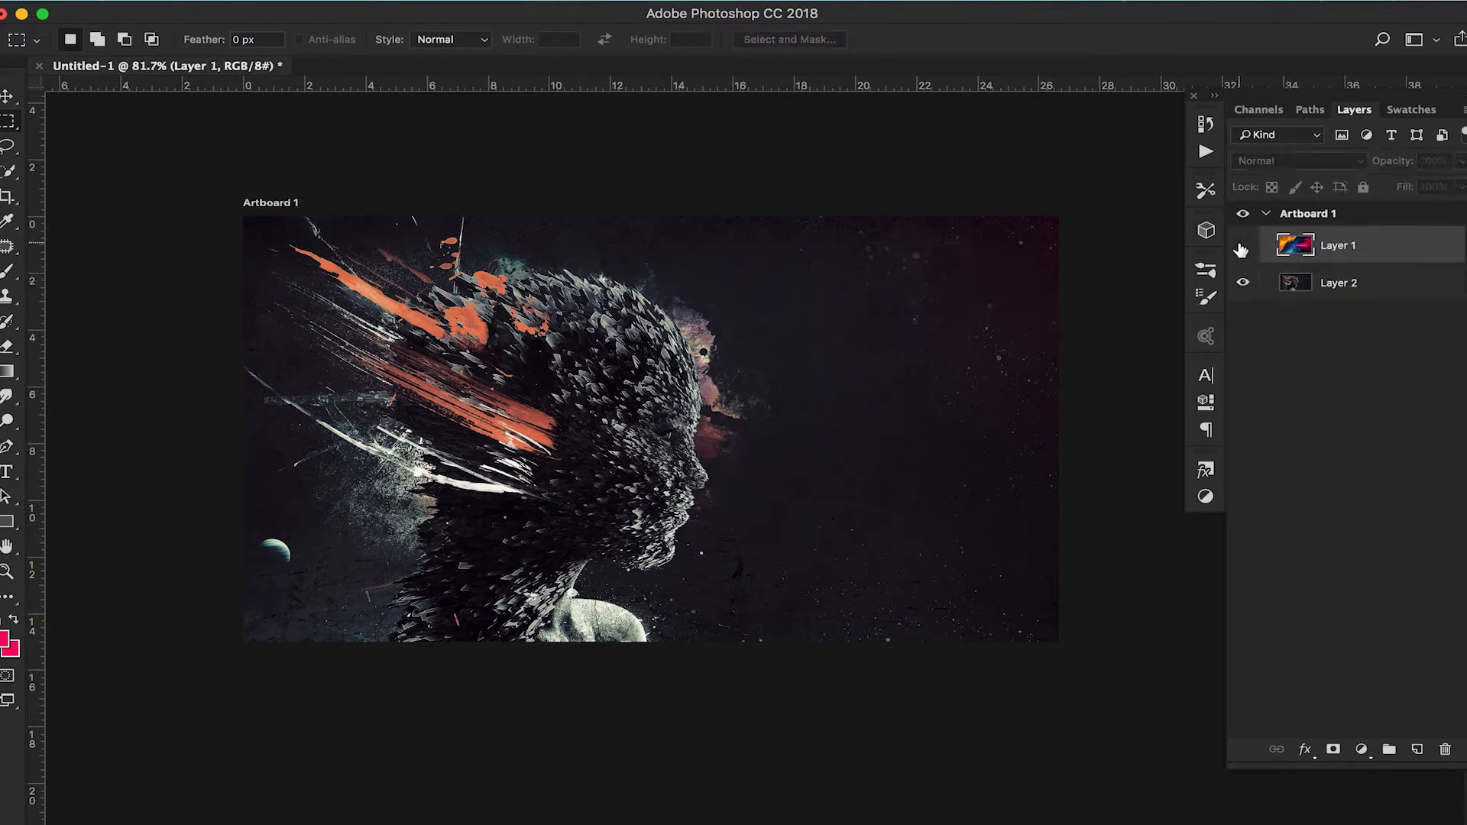
left_click(1243, 245)
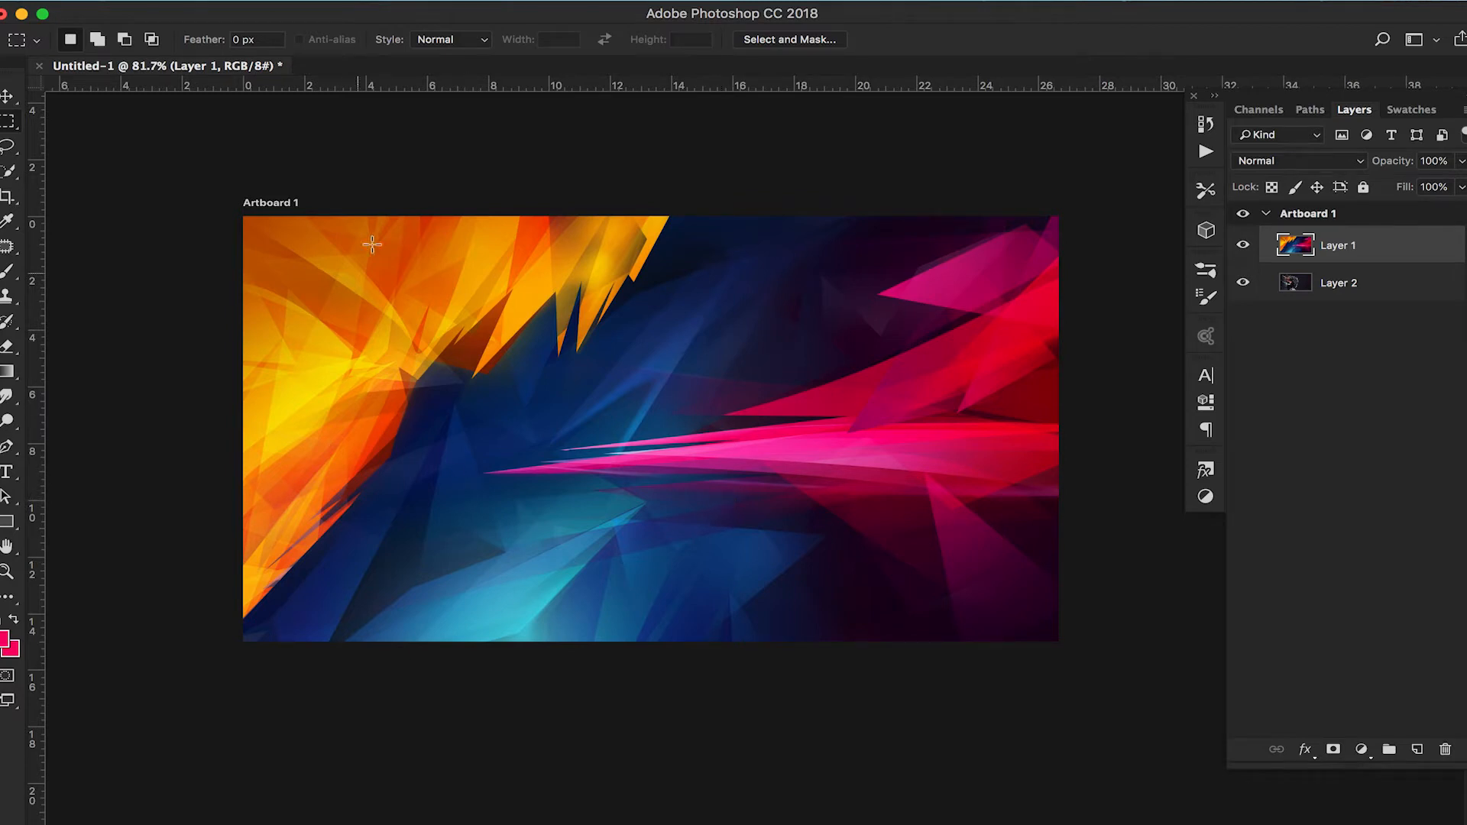
left_click_drag(179, 189, 661, 695)
left_click(661, 689)
left_click(1243, 244)
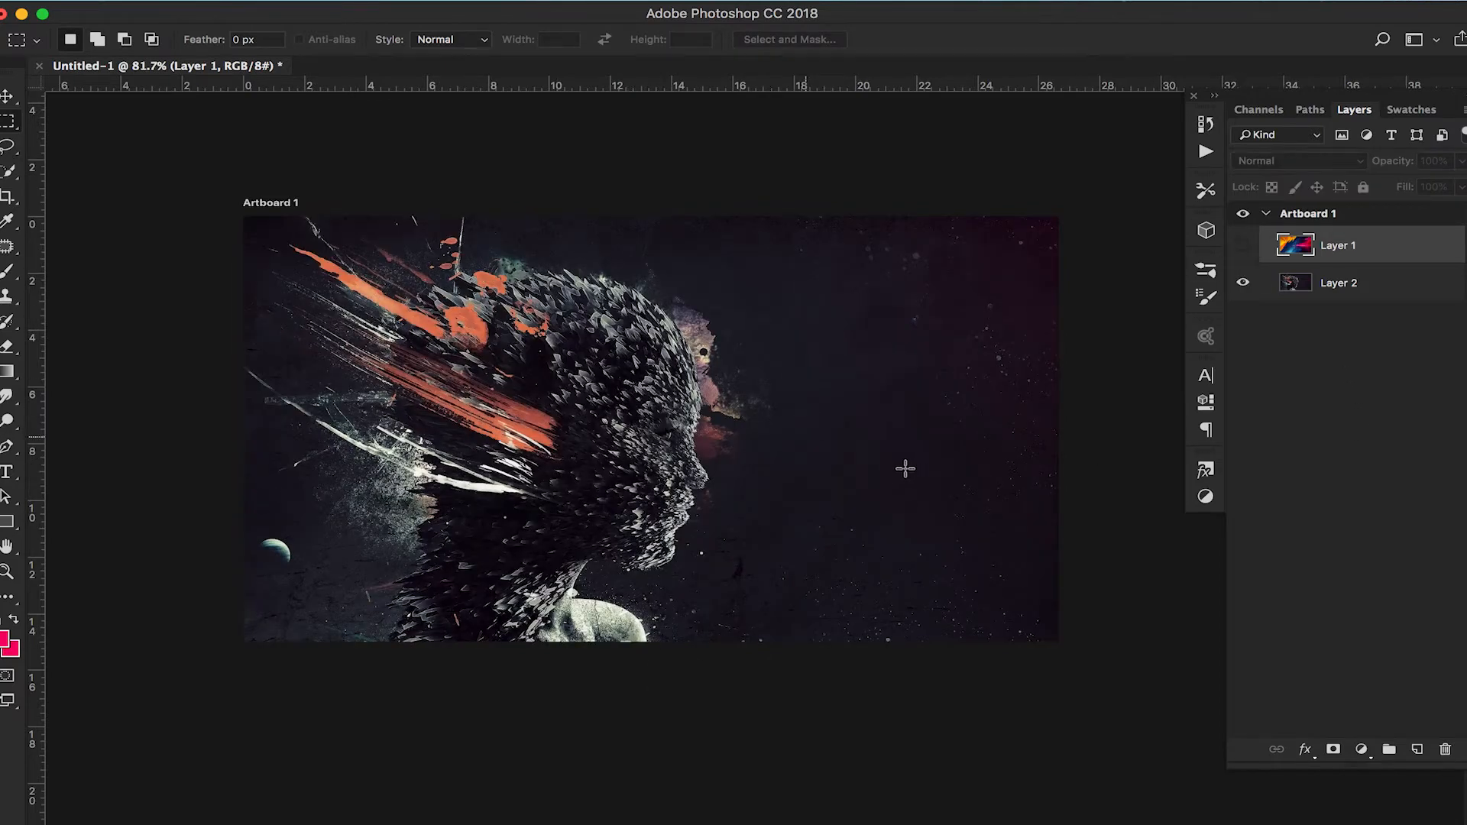
left_click(1244, 245)
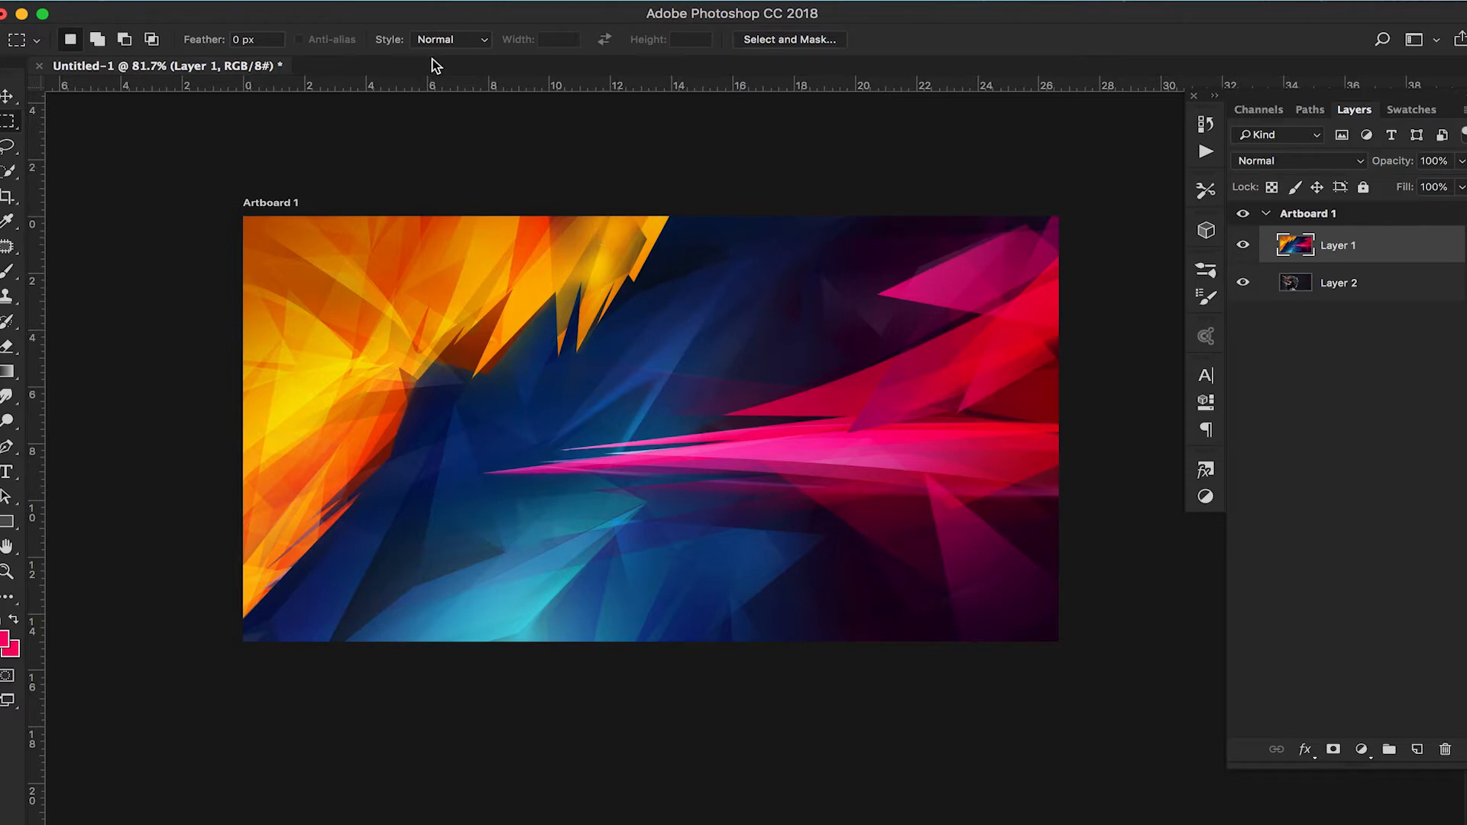
left_click(451, 1)
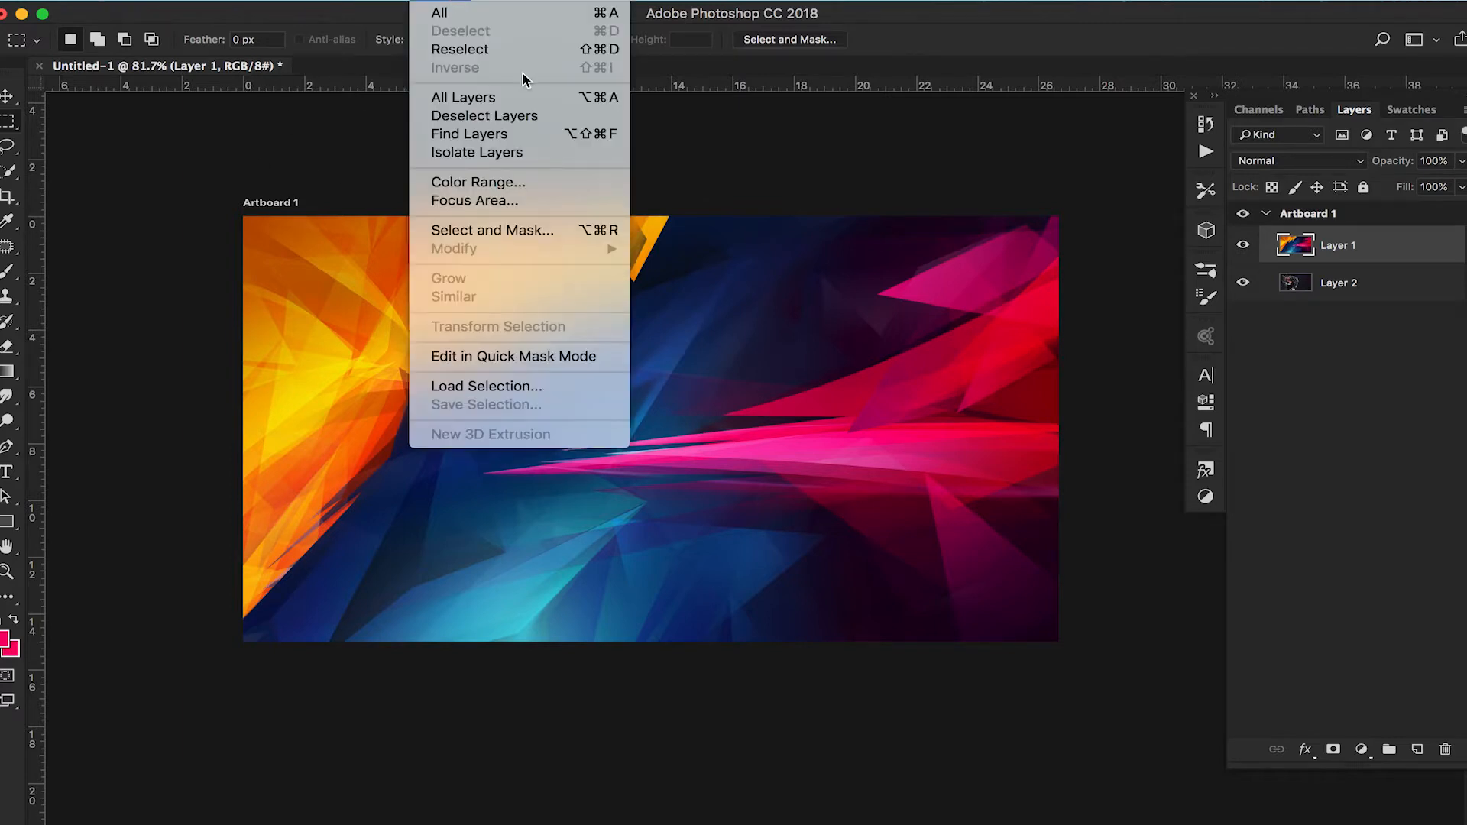
left_click(557, 182)
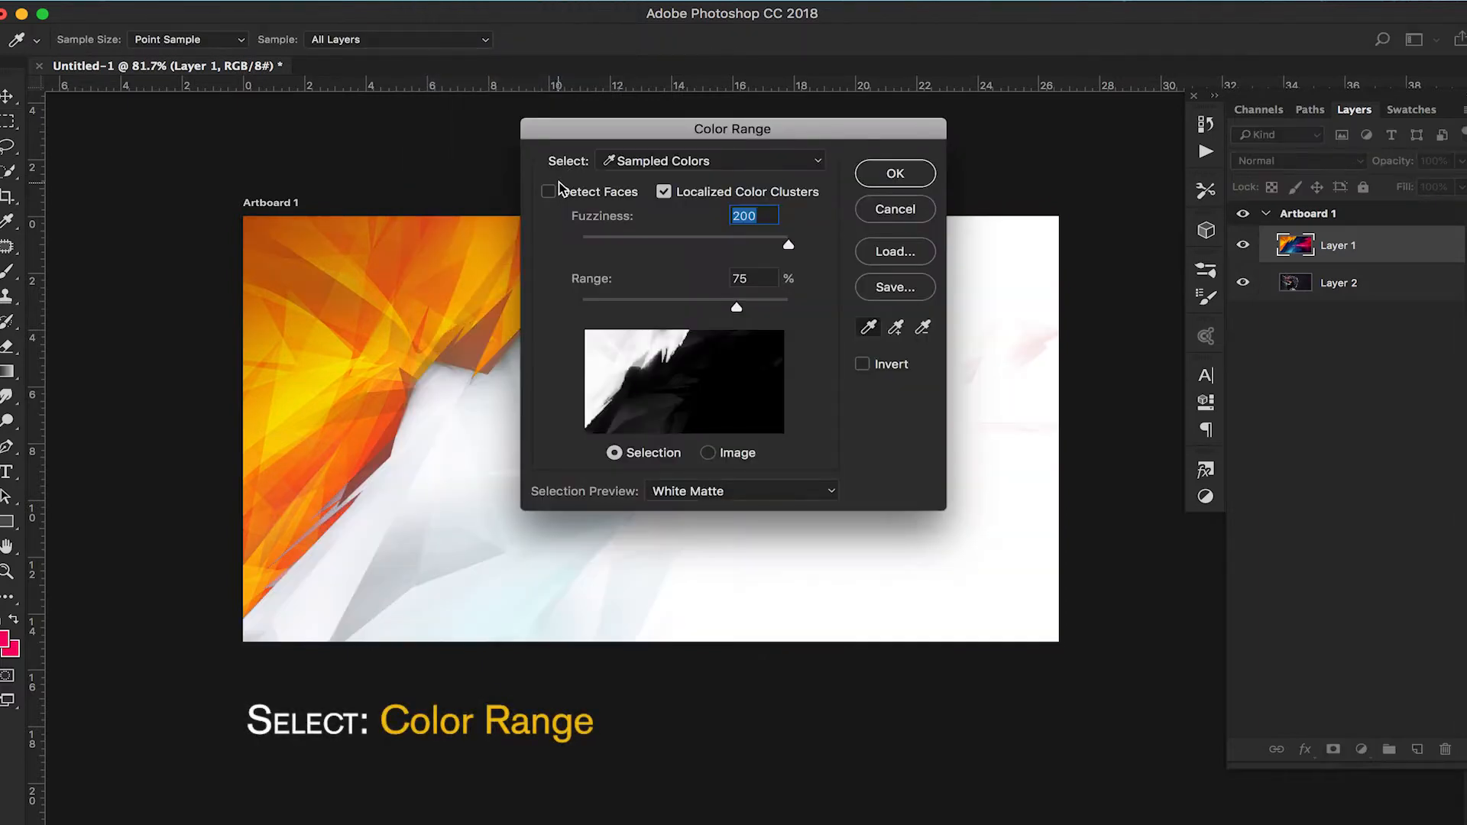
left_click_drag(754, 129, 910, 194)
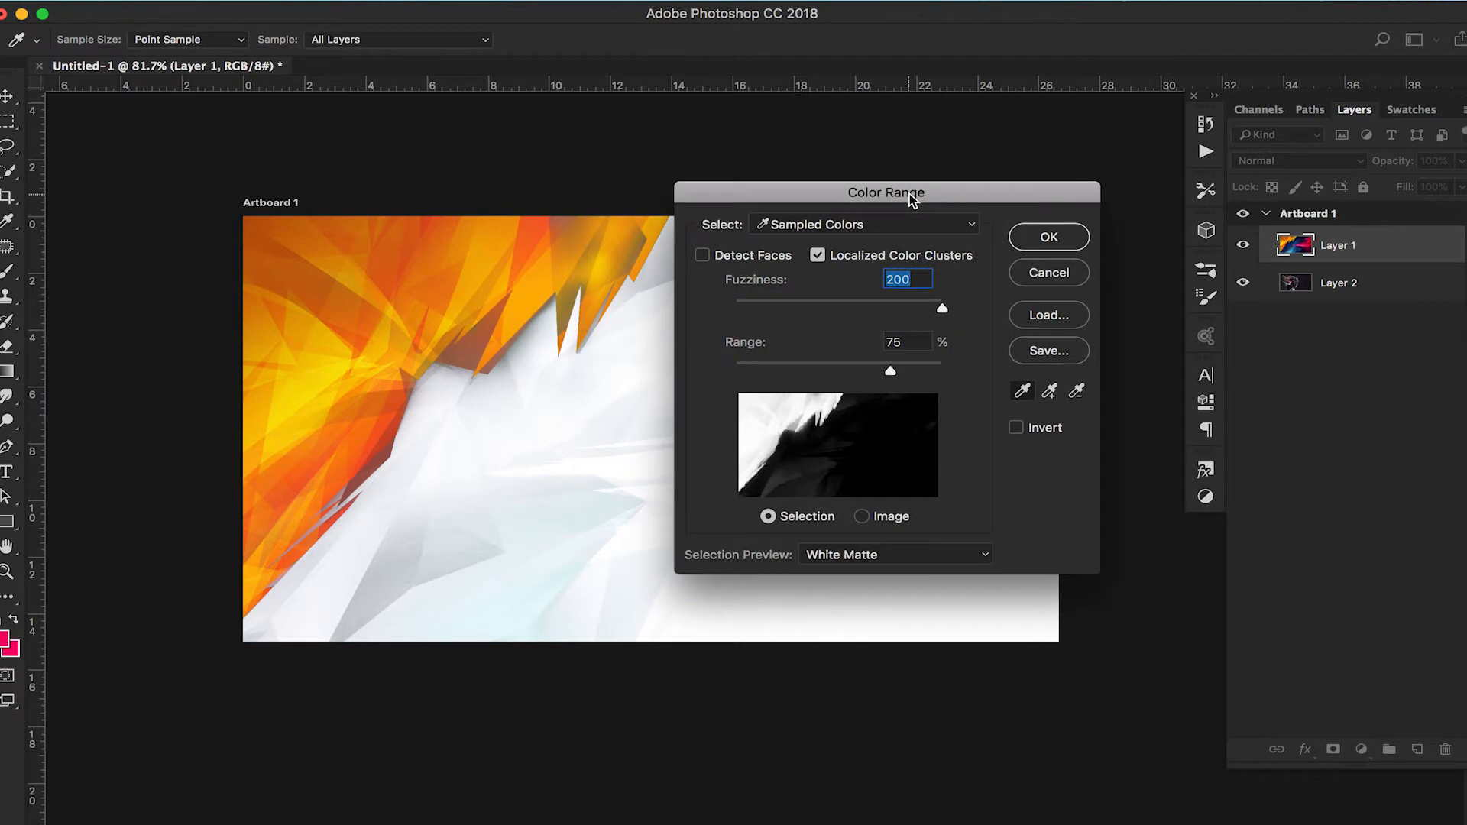
left_click(1024, 396)
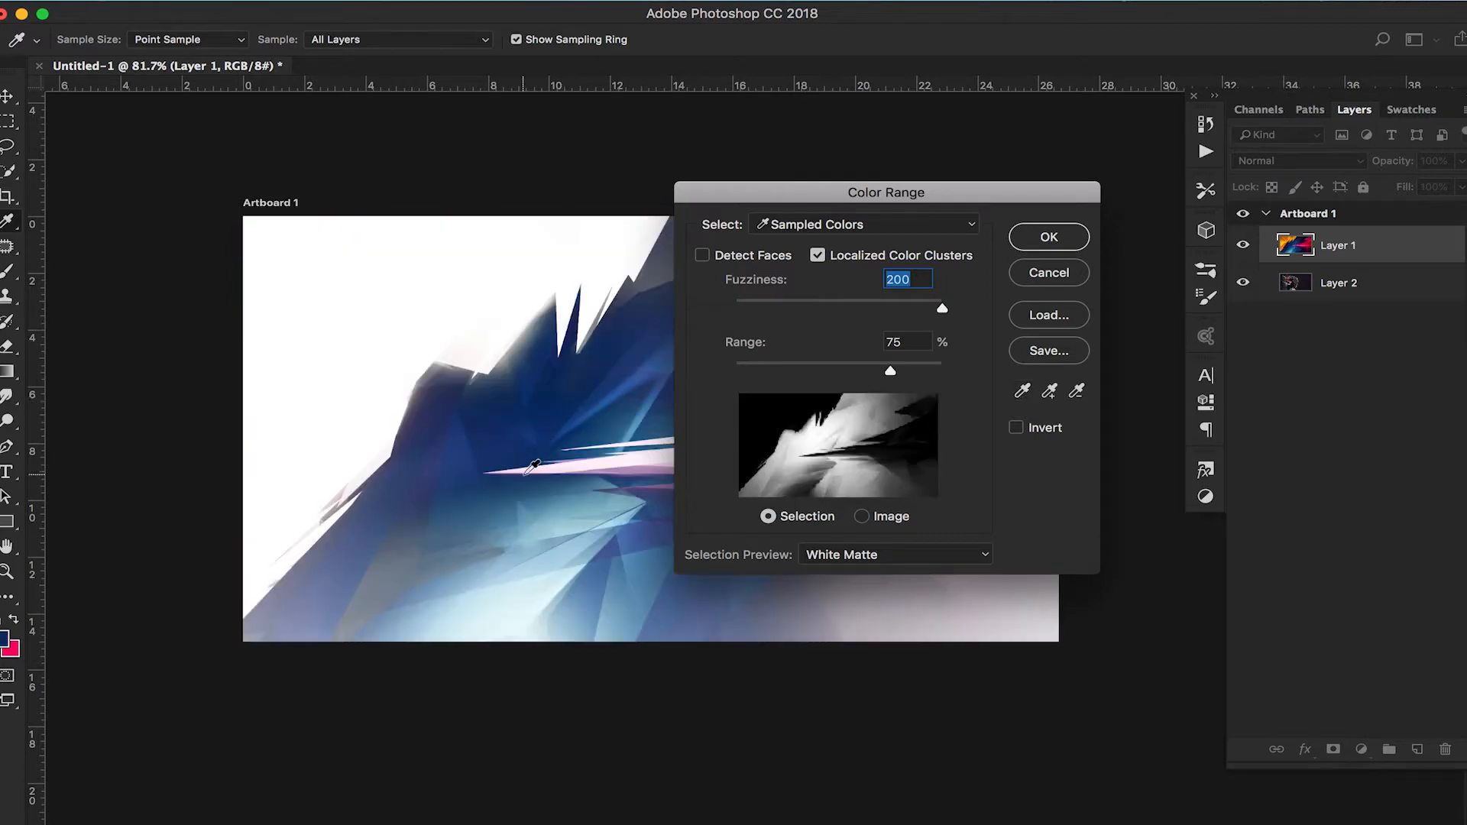
left_click(468, 510)
left_click(621, 449)
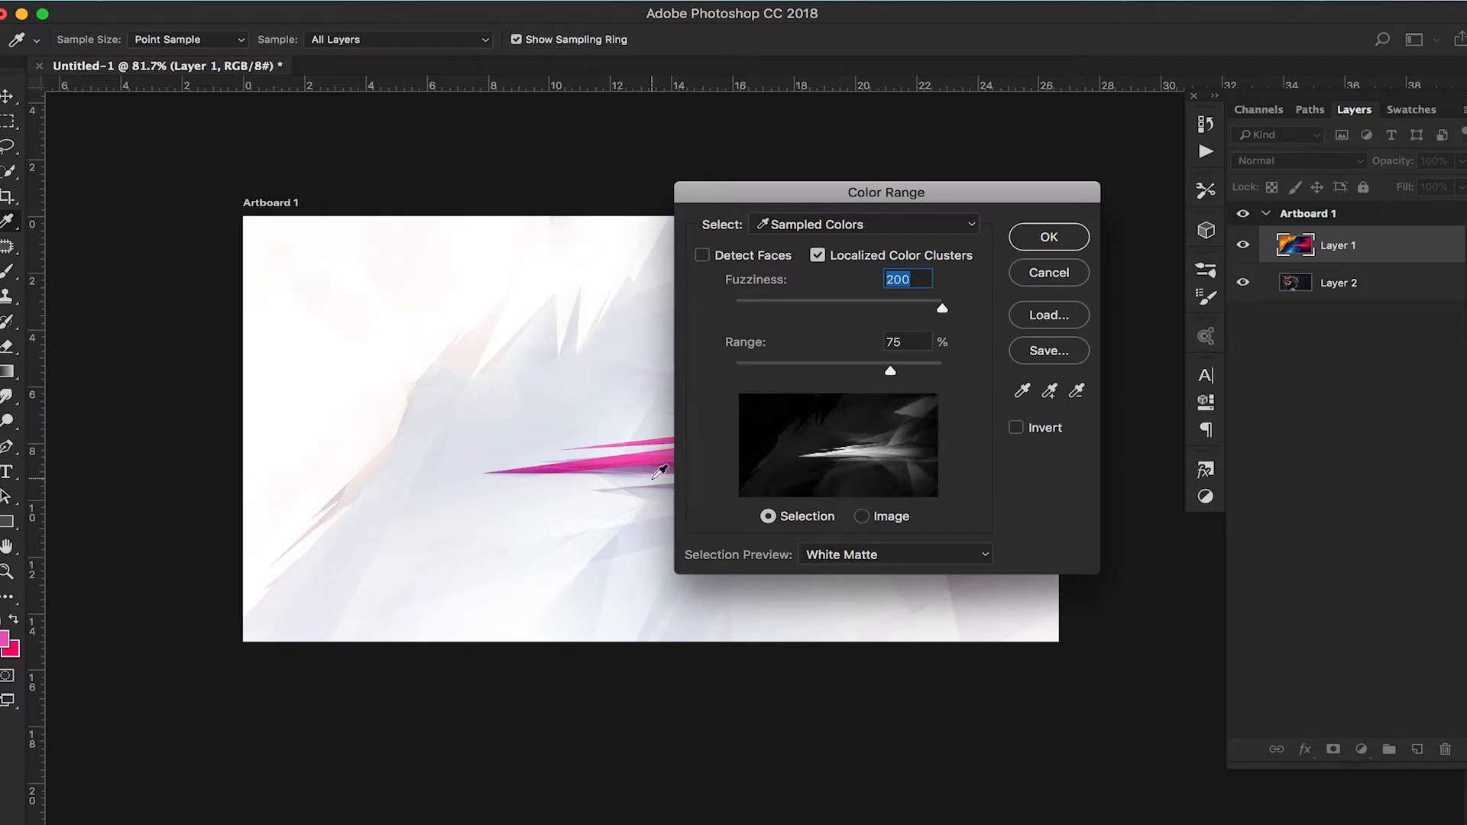
left_click(1081, 280)
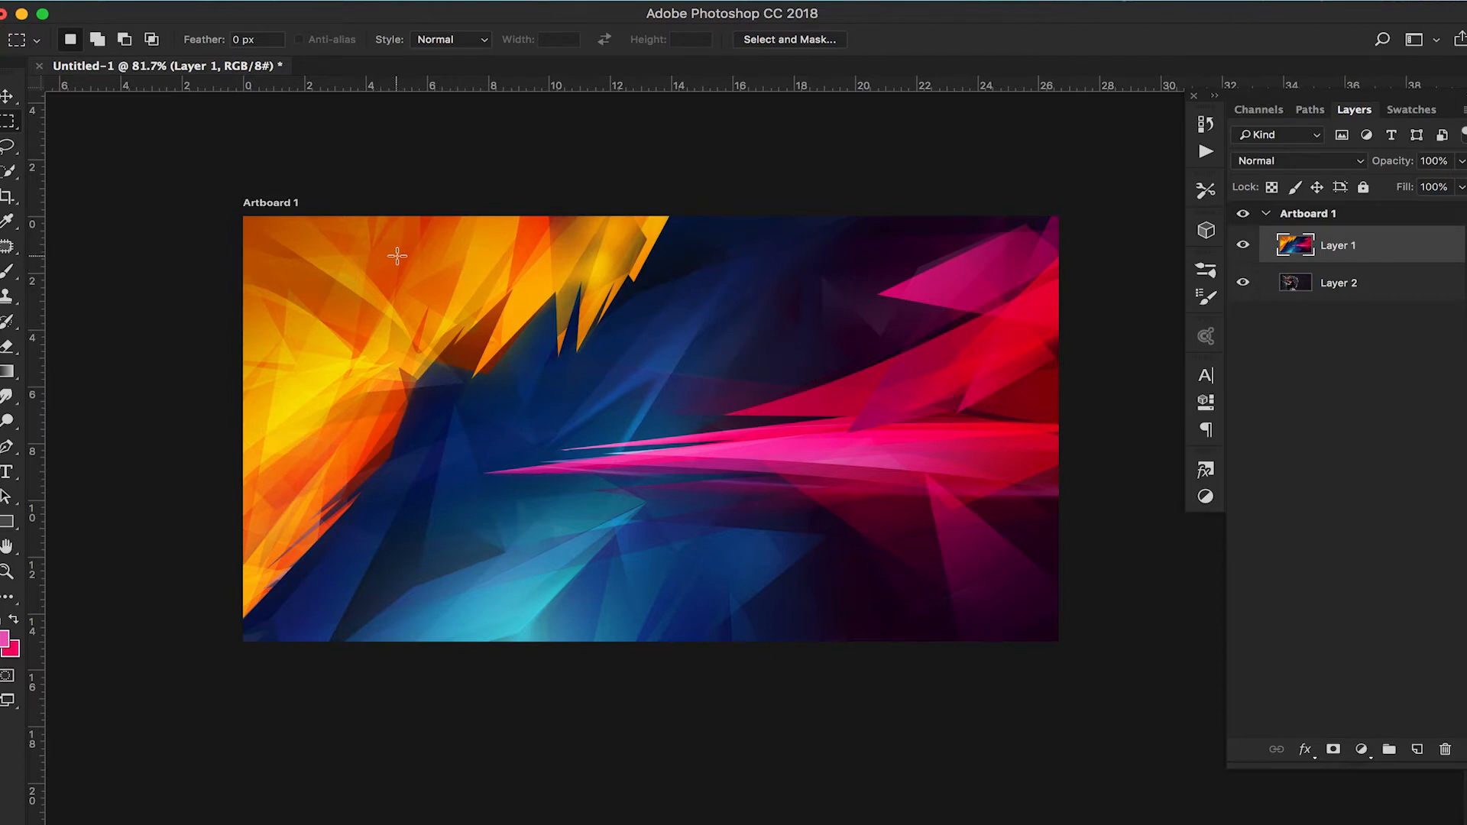
Start a Color Range selection on Layer 1 and sample the yellow-gold tip, replacing it with the darker orange in the artwork's upper-left area.
left_click(441, 1)
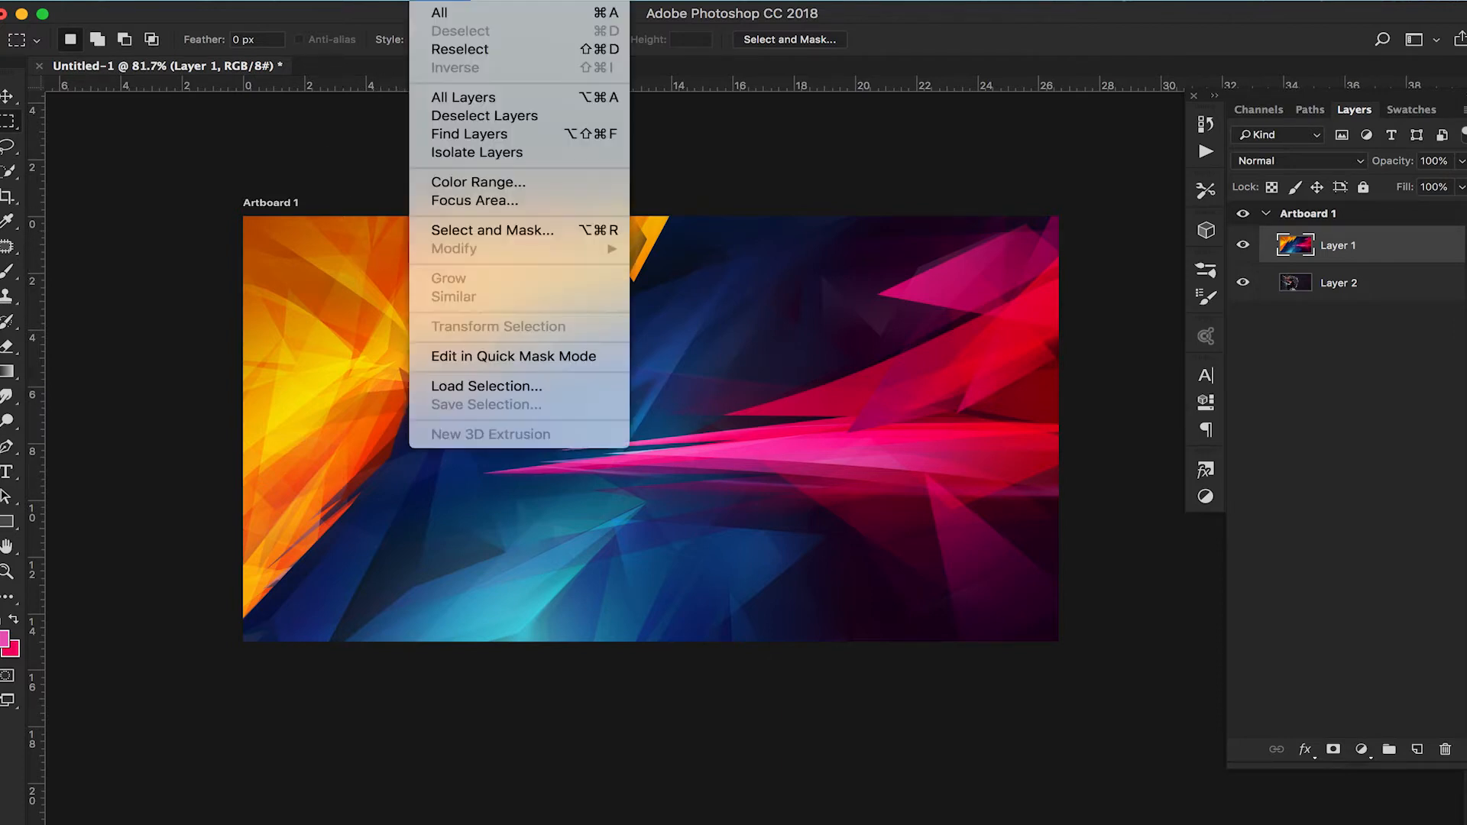
left_click(1290, 245)
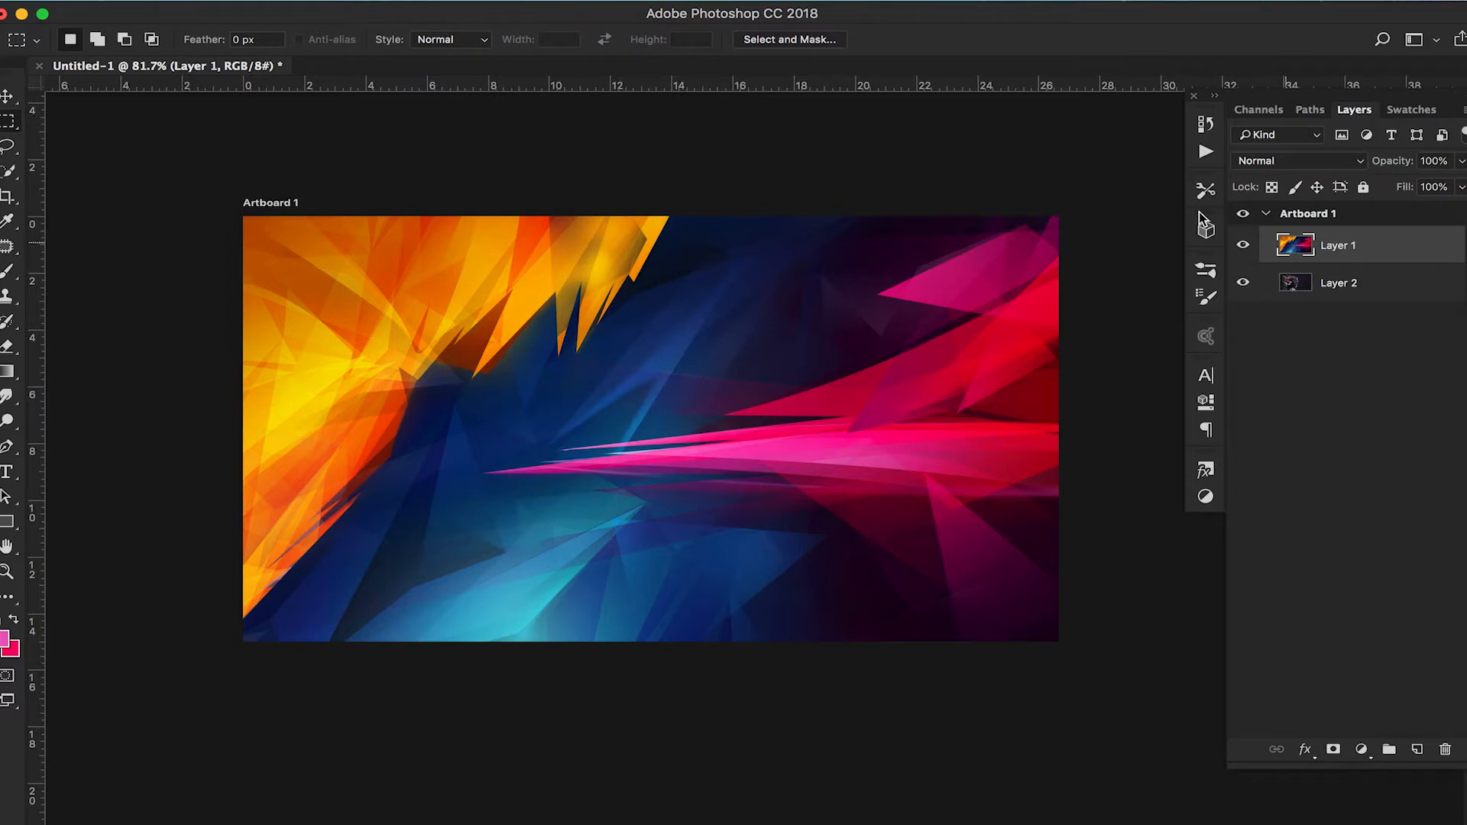
left_click(440, 1)
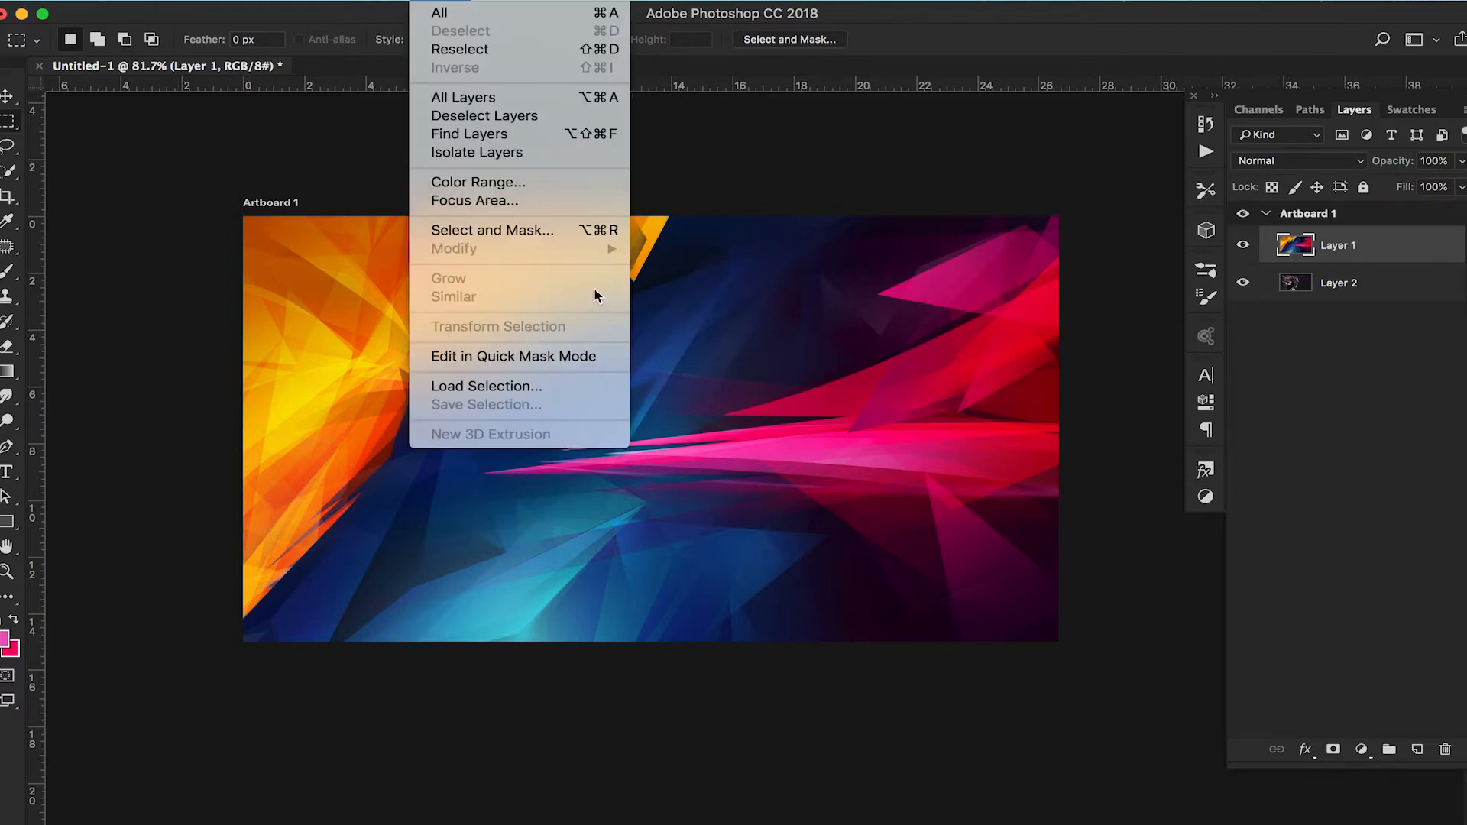
left_click(564, 183)
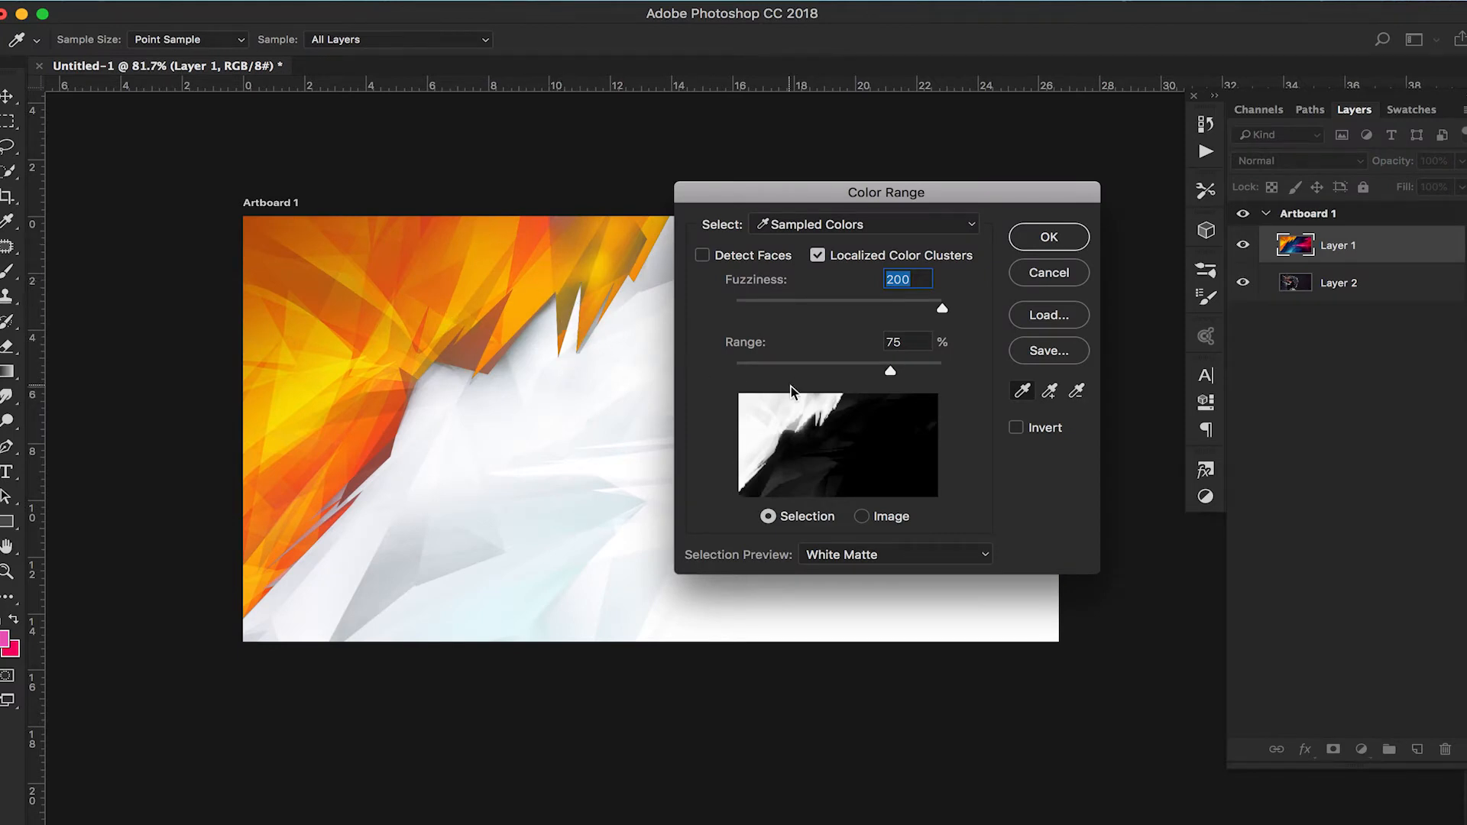
left_click(607, 258)
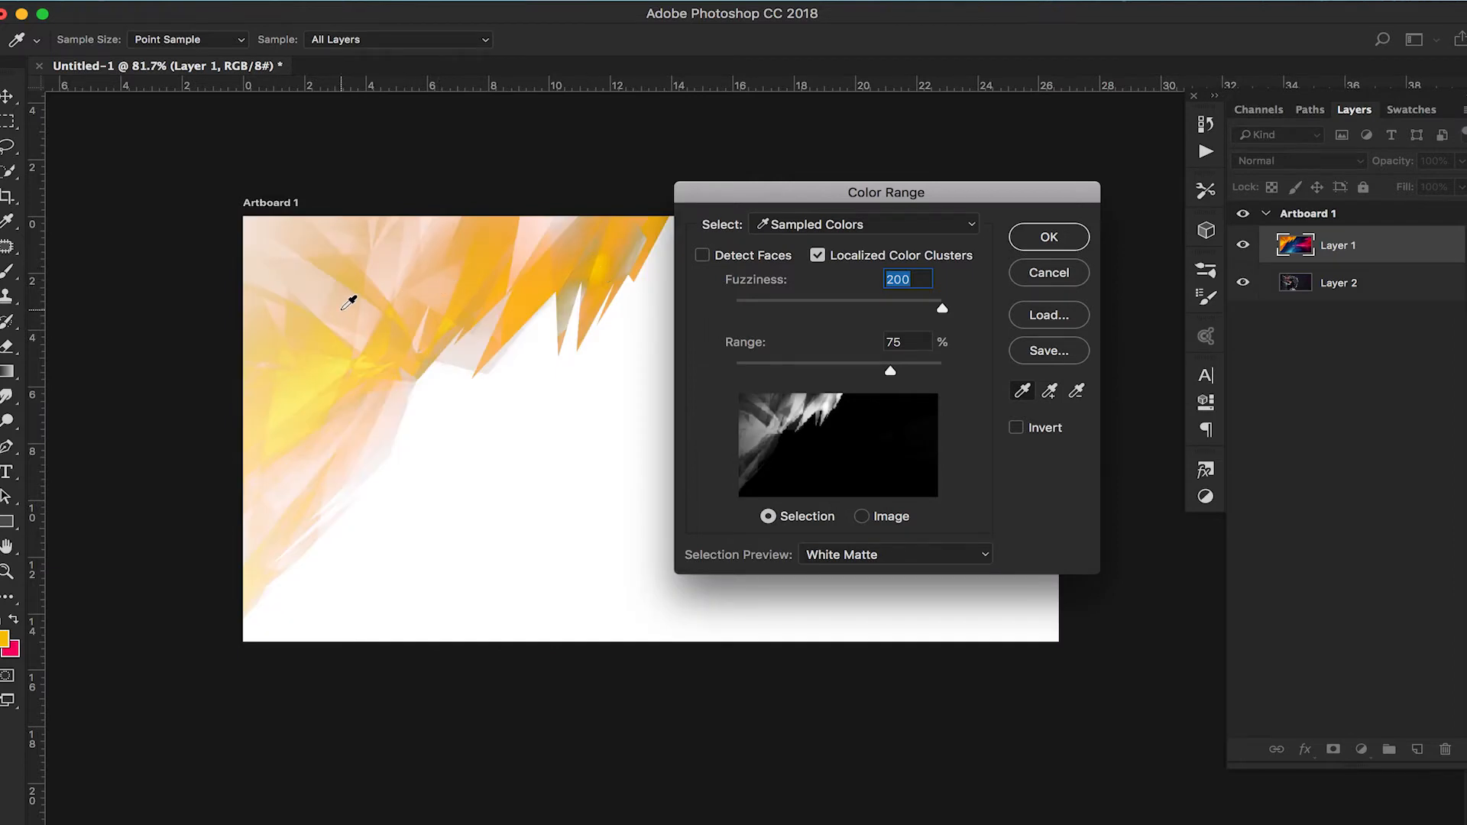
left_click(350, 301)
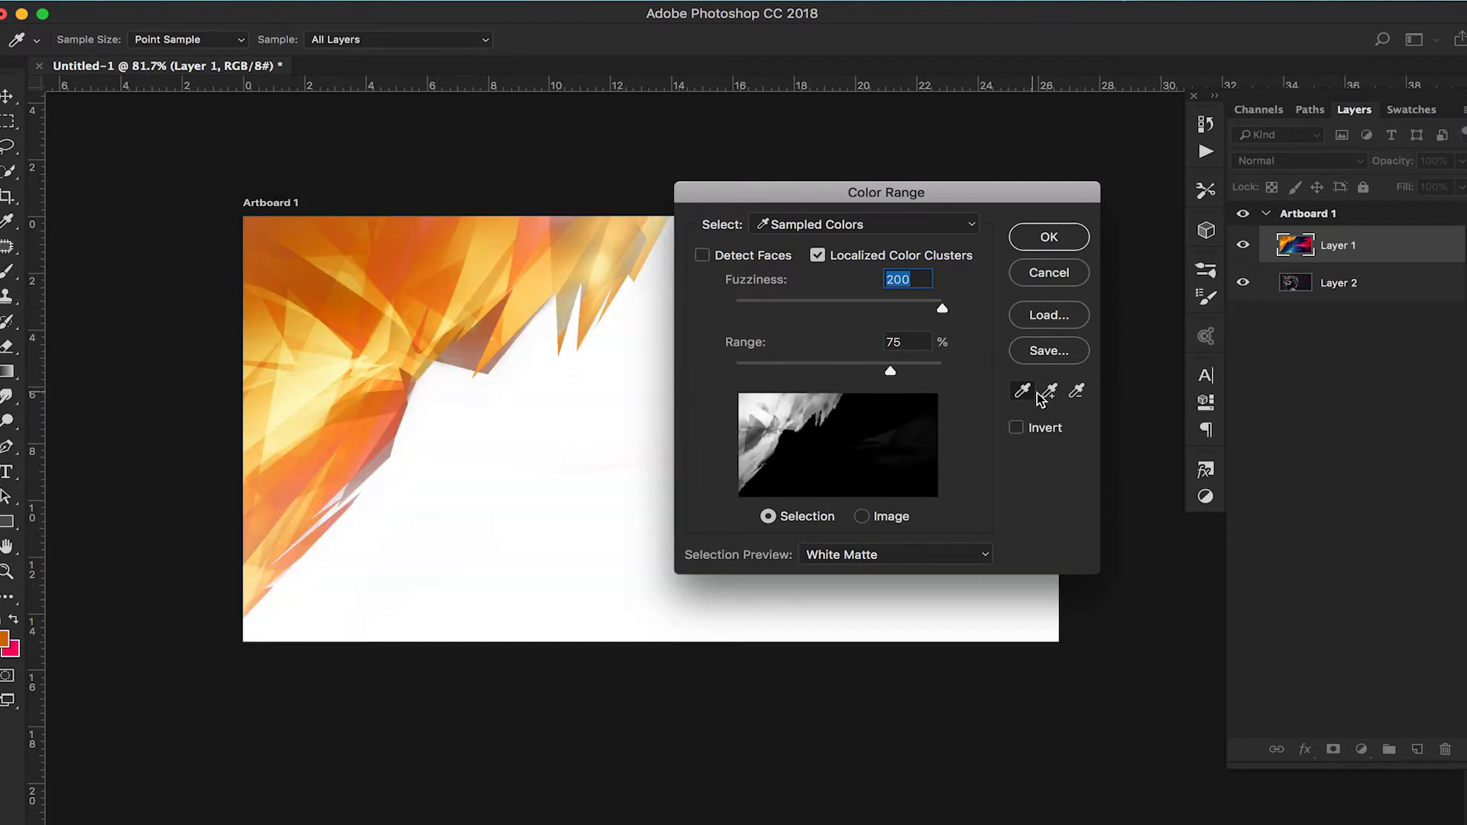
Subtract the crimson tone of the red shards from the sampled color range.
left_click_drag(921, 192, 1209, 208)
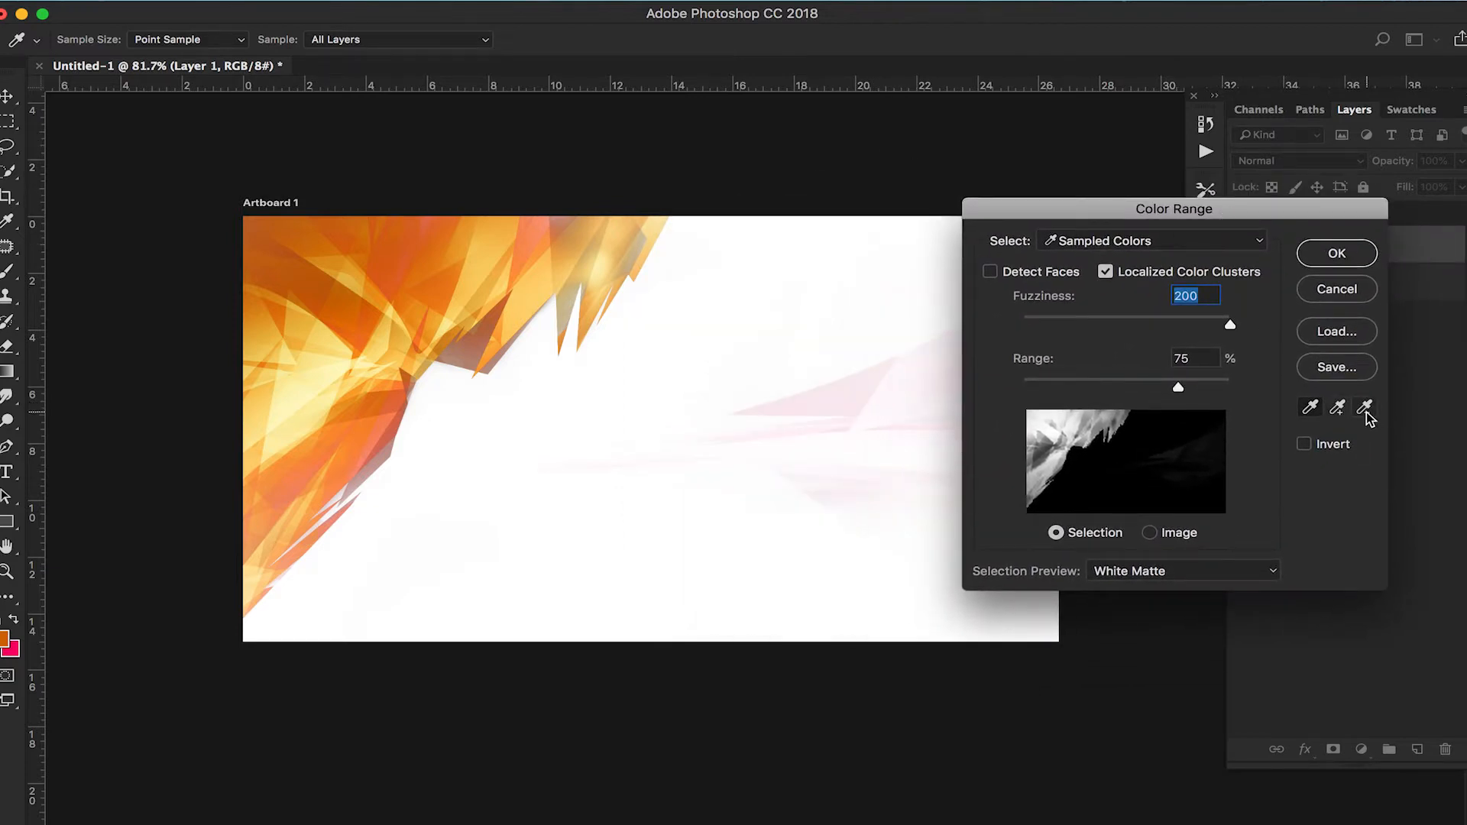
left_click(1365, 409)
left_click(837, 407)
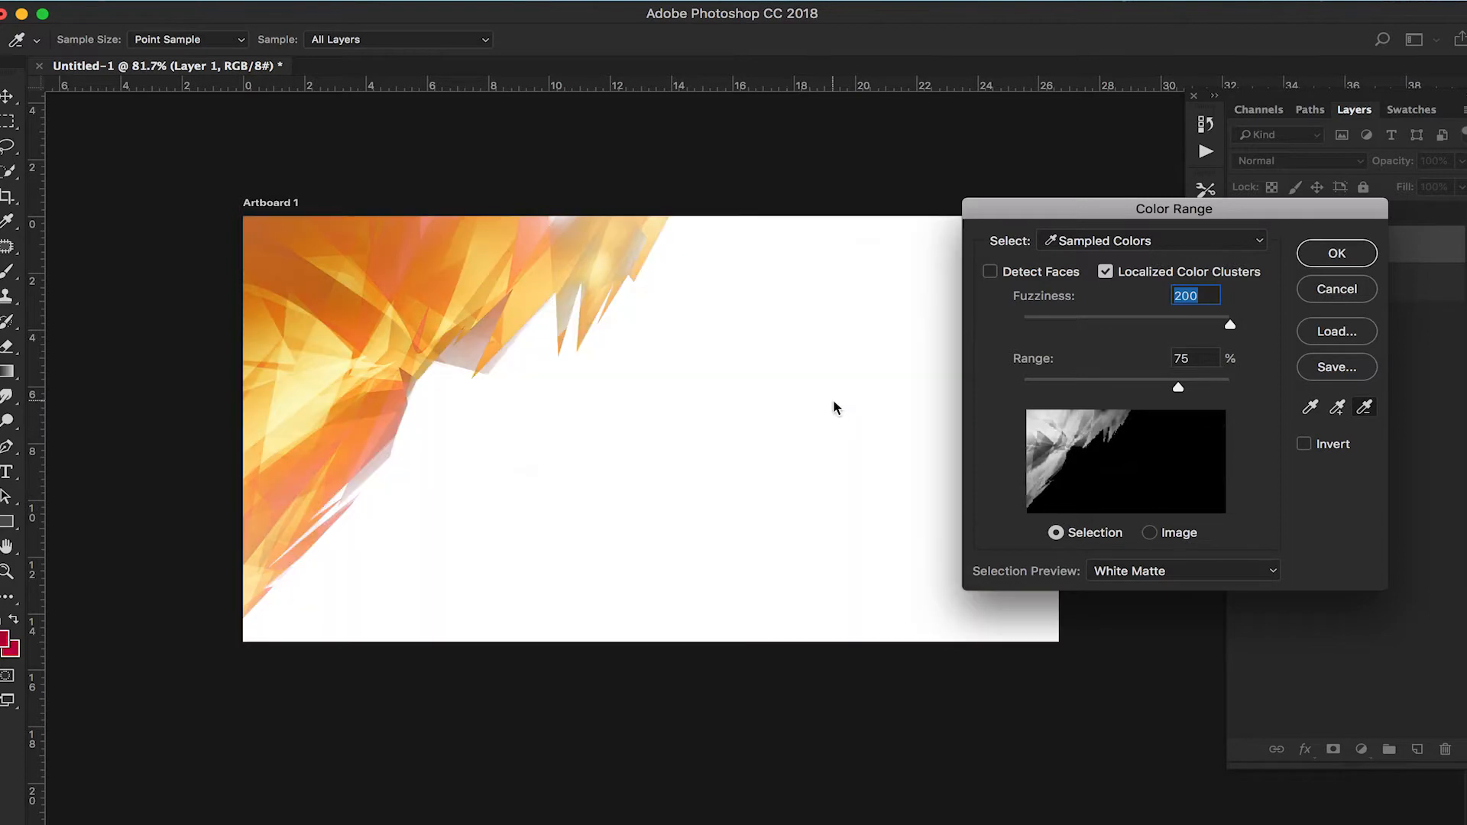
Add further orange, yellow and dark brown tones of the artwork's upper-left shards to the color range.
left_click(1339, 409)
left_click(549, 238)
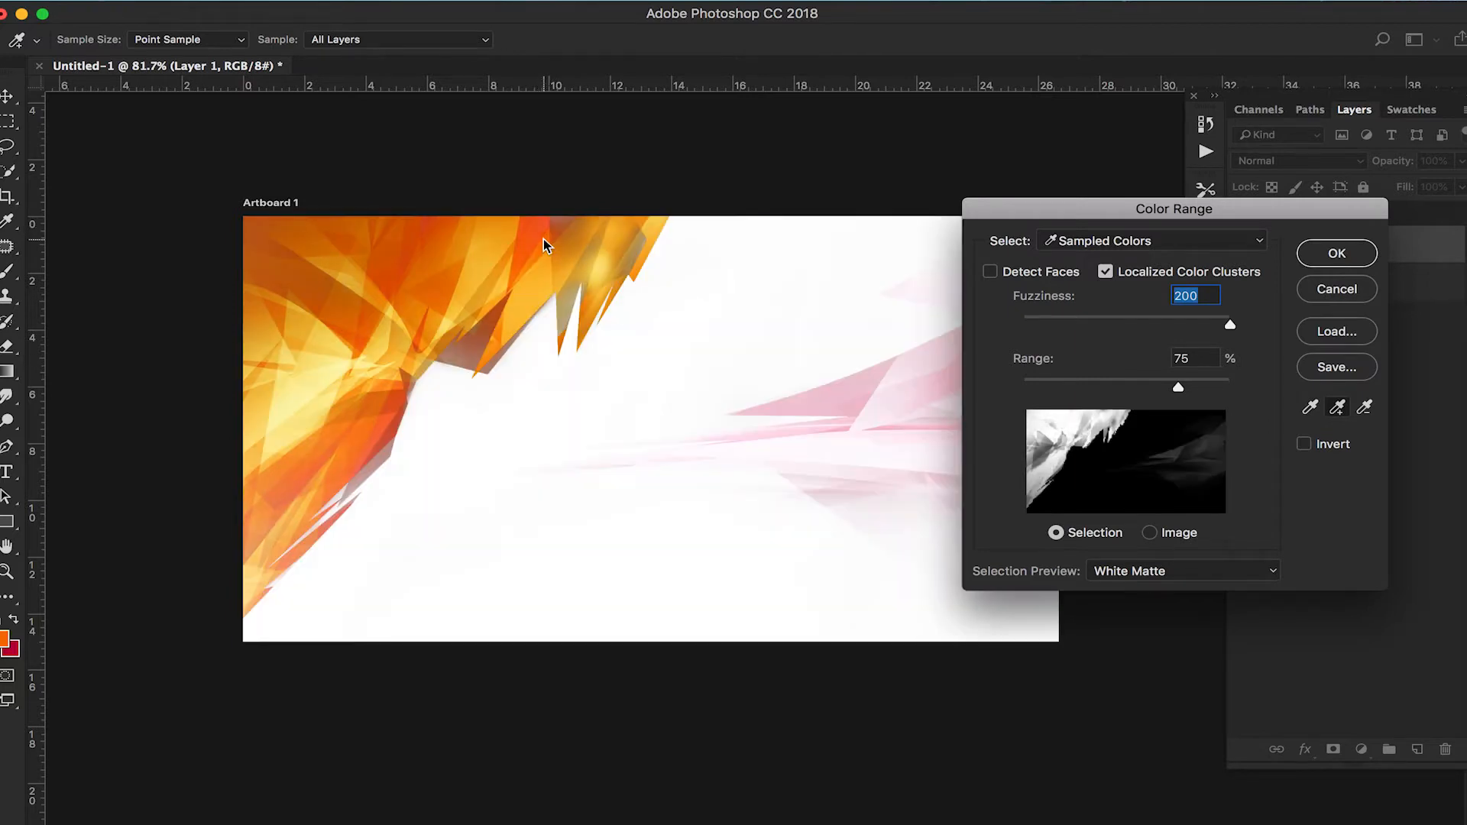
left_click(608, 260)
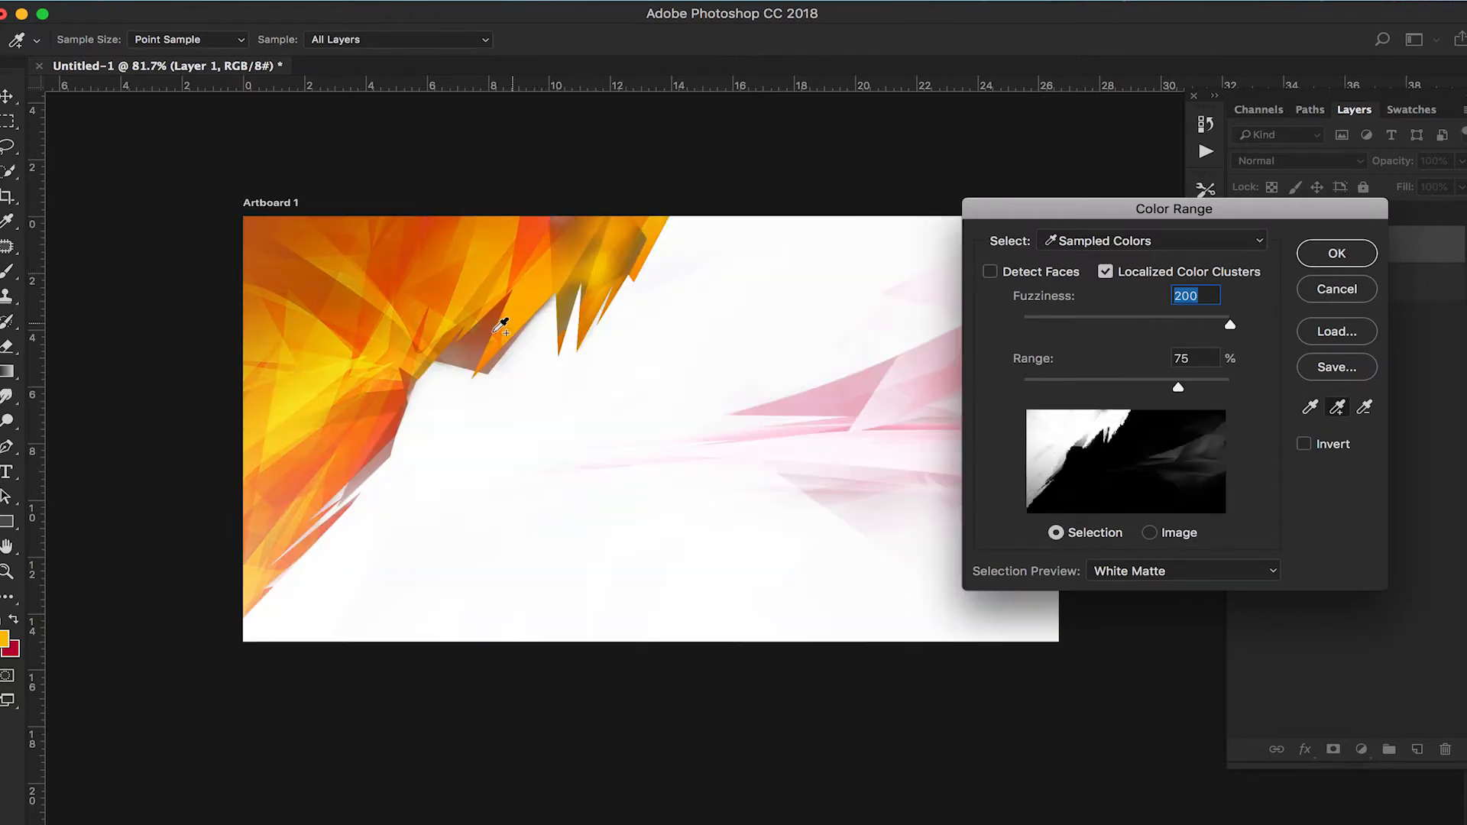
left_click(476, 349)
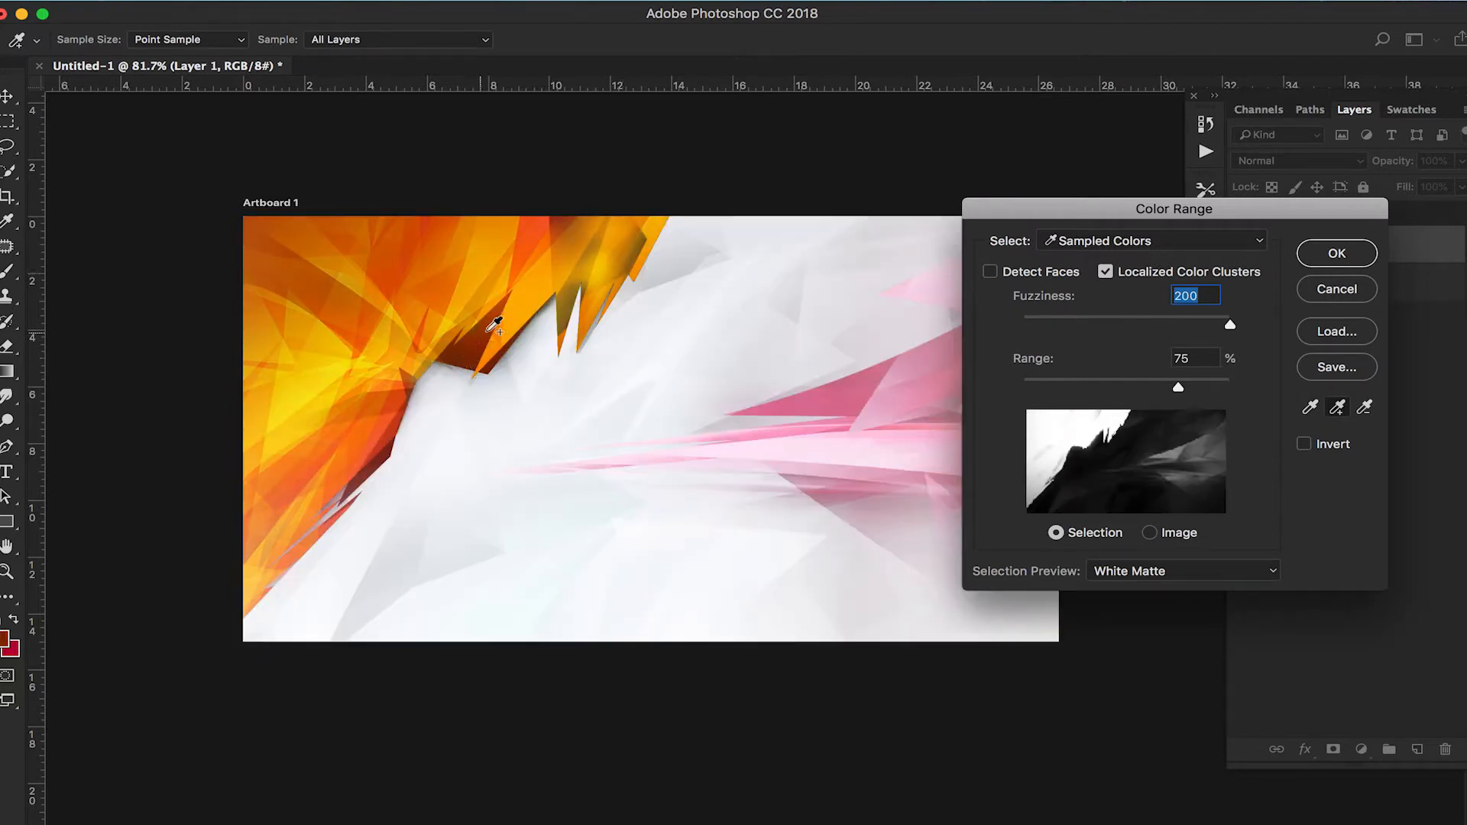
left_click(318, 496)
left_click(508, 279)
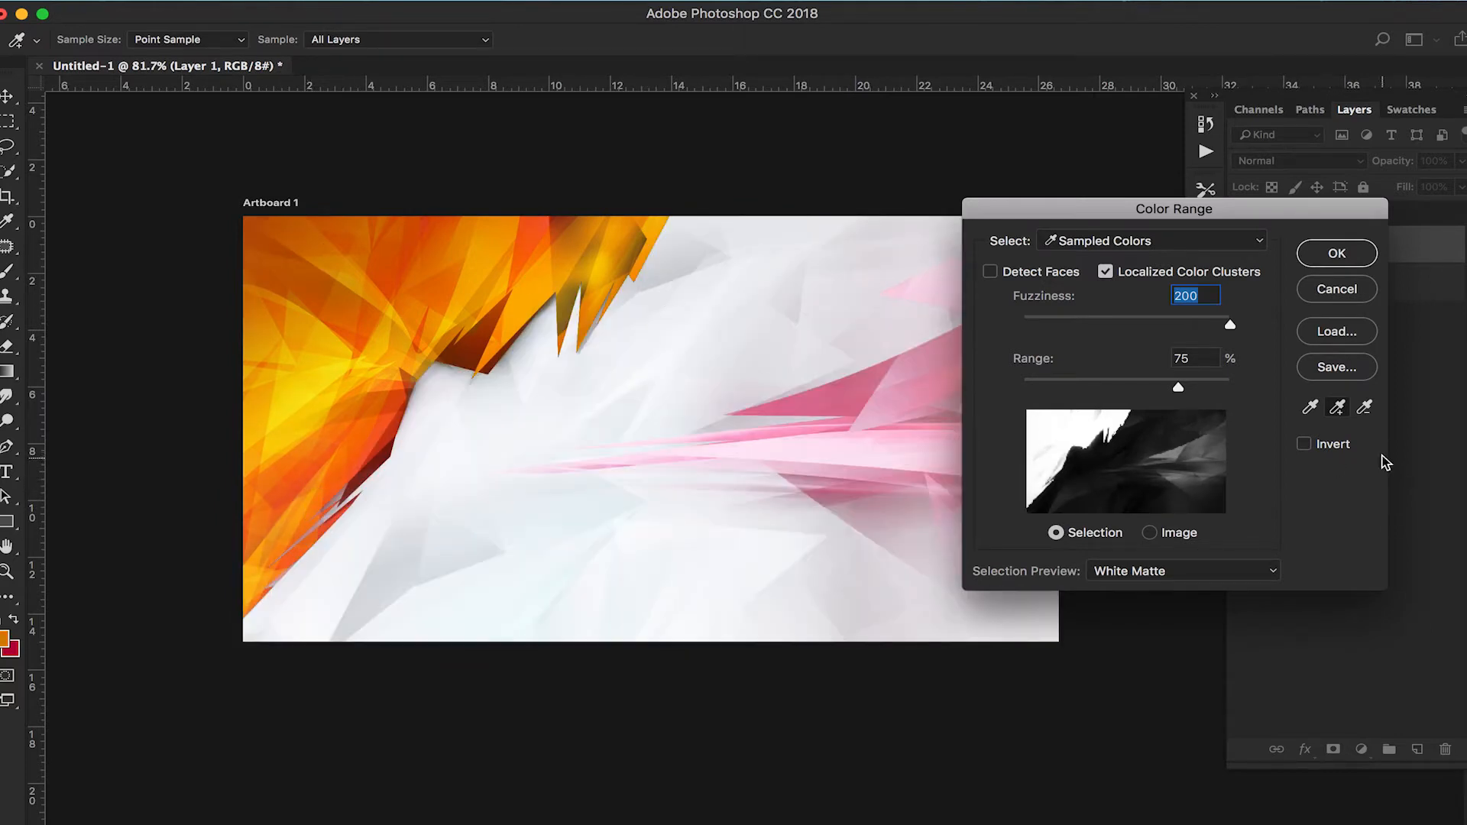
Subtract the crimson shards and the dark purple background from the color range.
left_click_drag(1204, 211, 1390, 234)
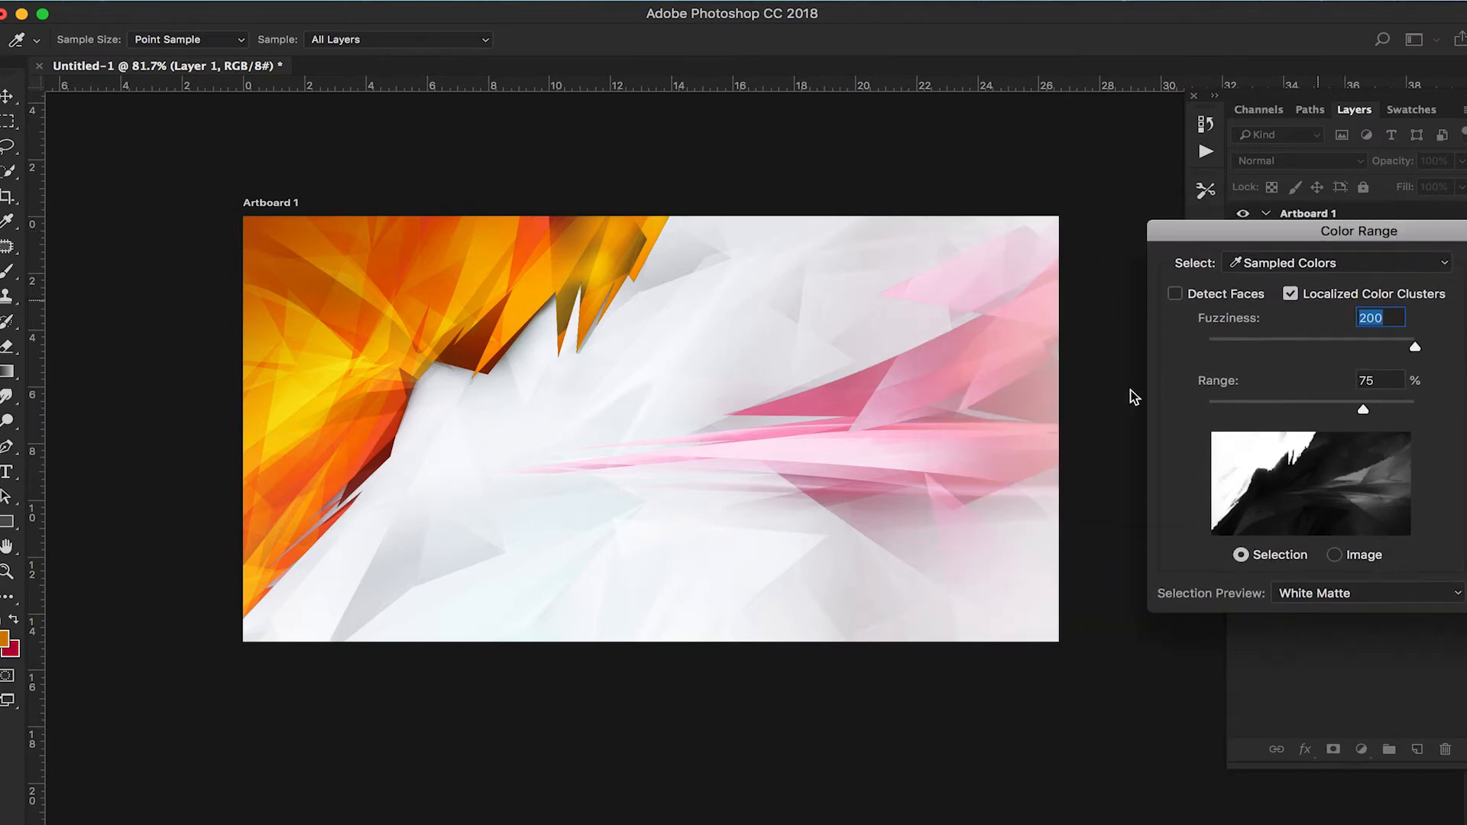
left_click(854, 396)
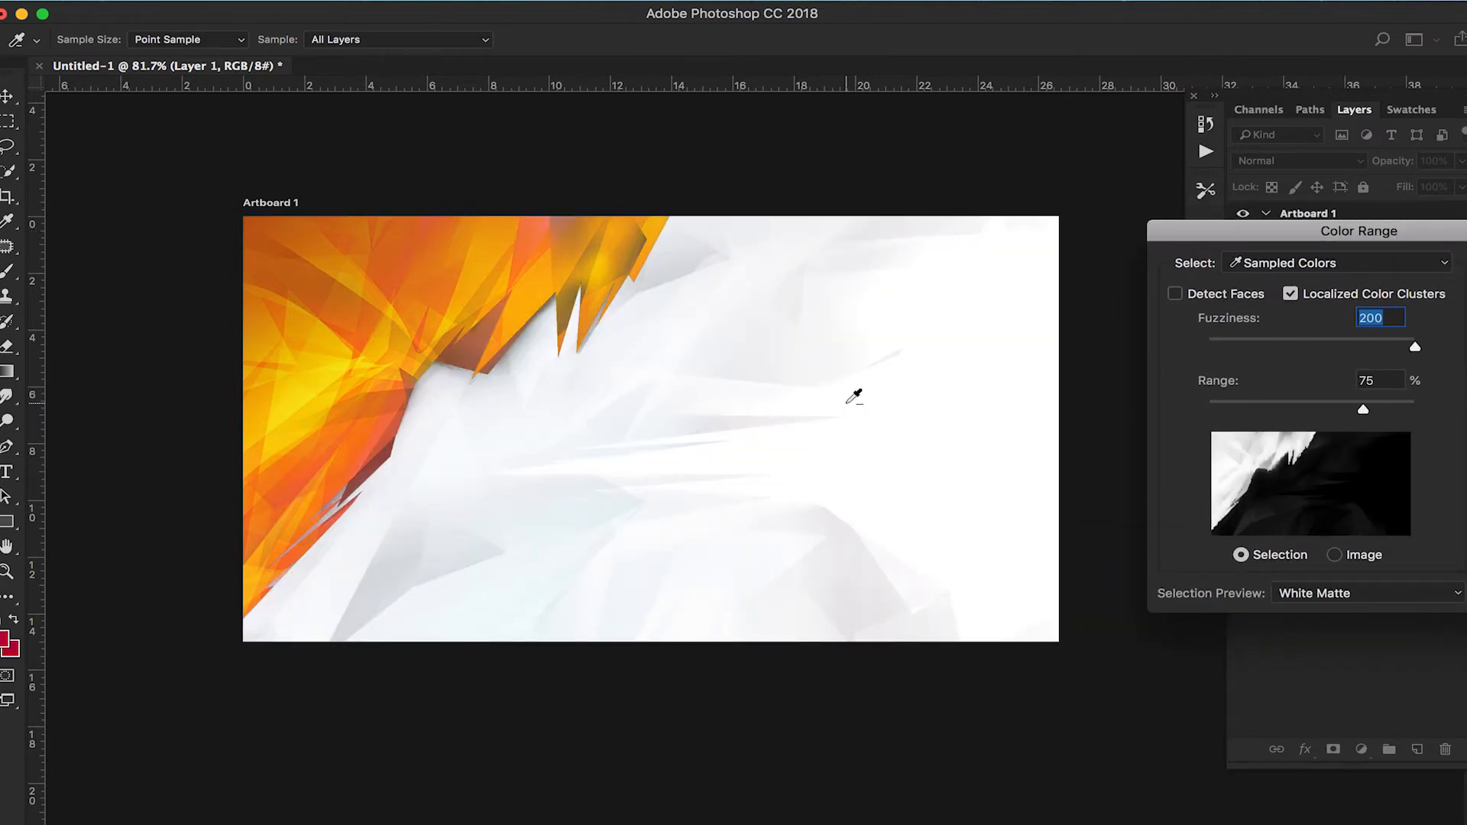
left_click(879, 587)
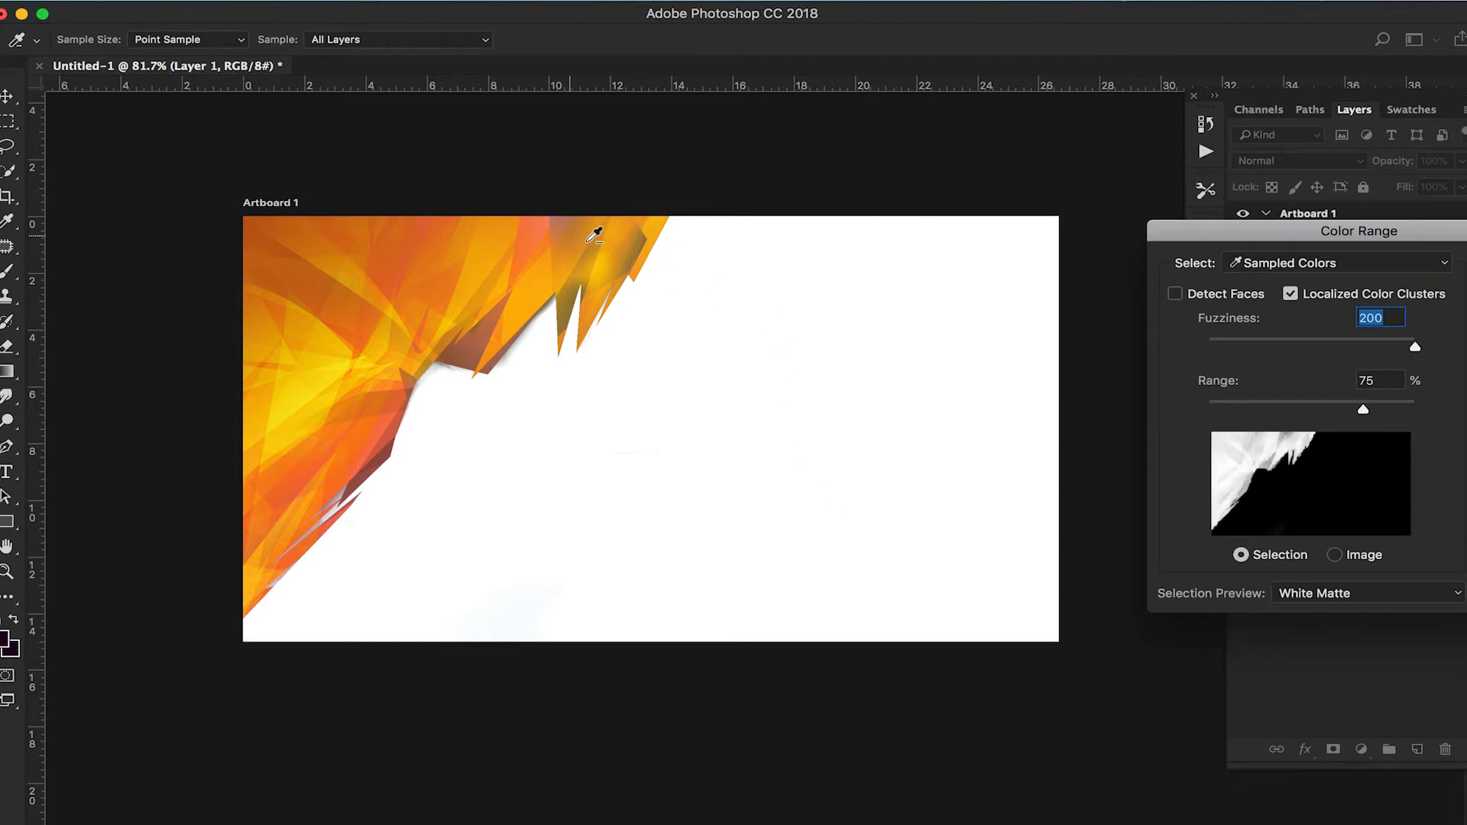
Restart the sampled color range from the red-orange shard near the artwork's upper edge, keeping the Color Range dialog clear of the artwork.
left_click_drag(1293, 234, 898, 193)
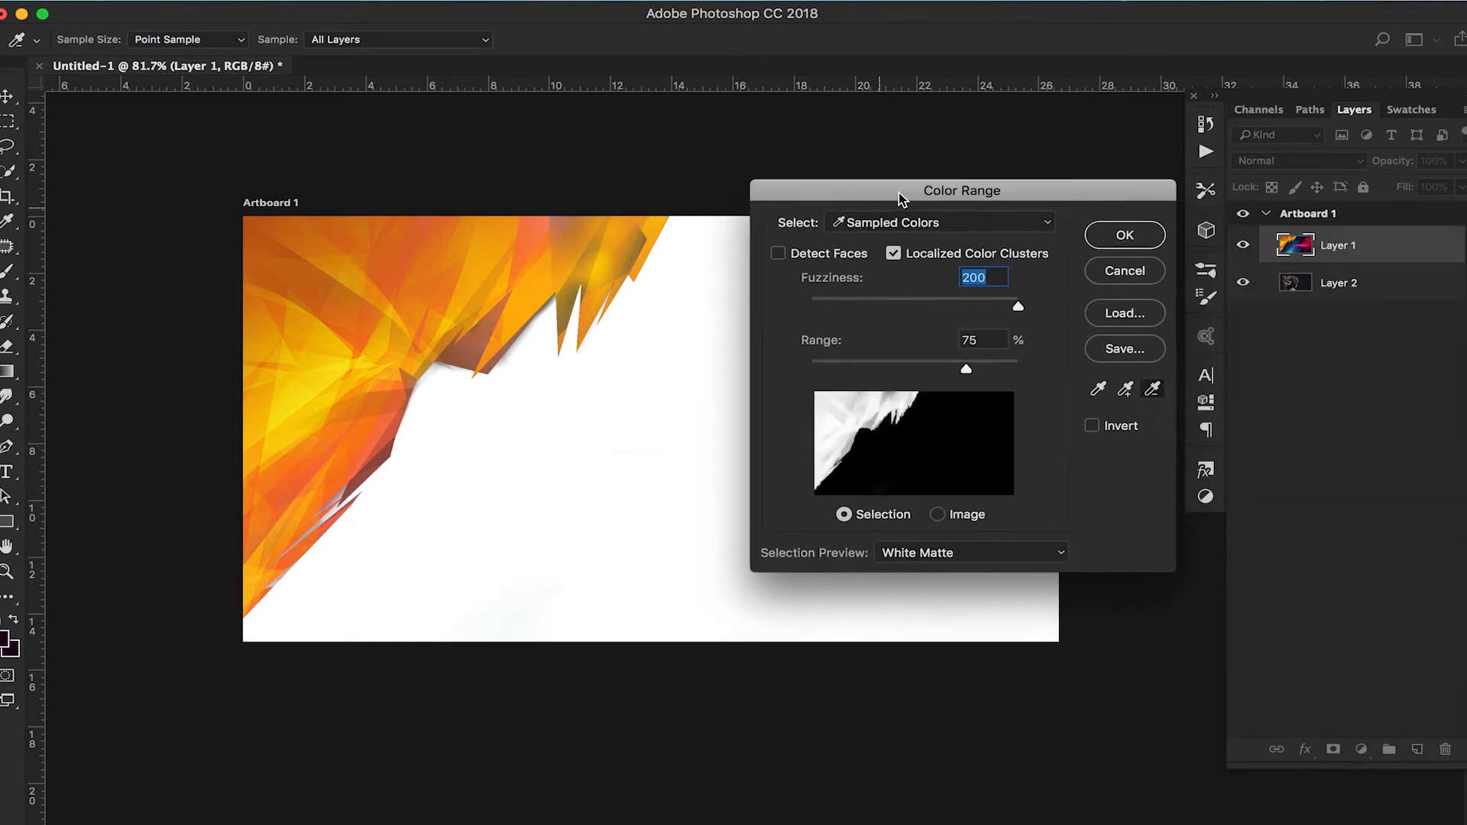
left_click(1101, 390)
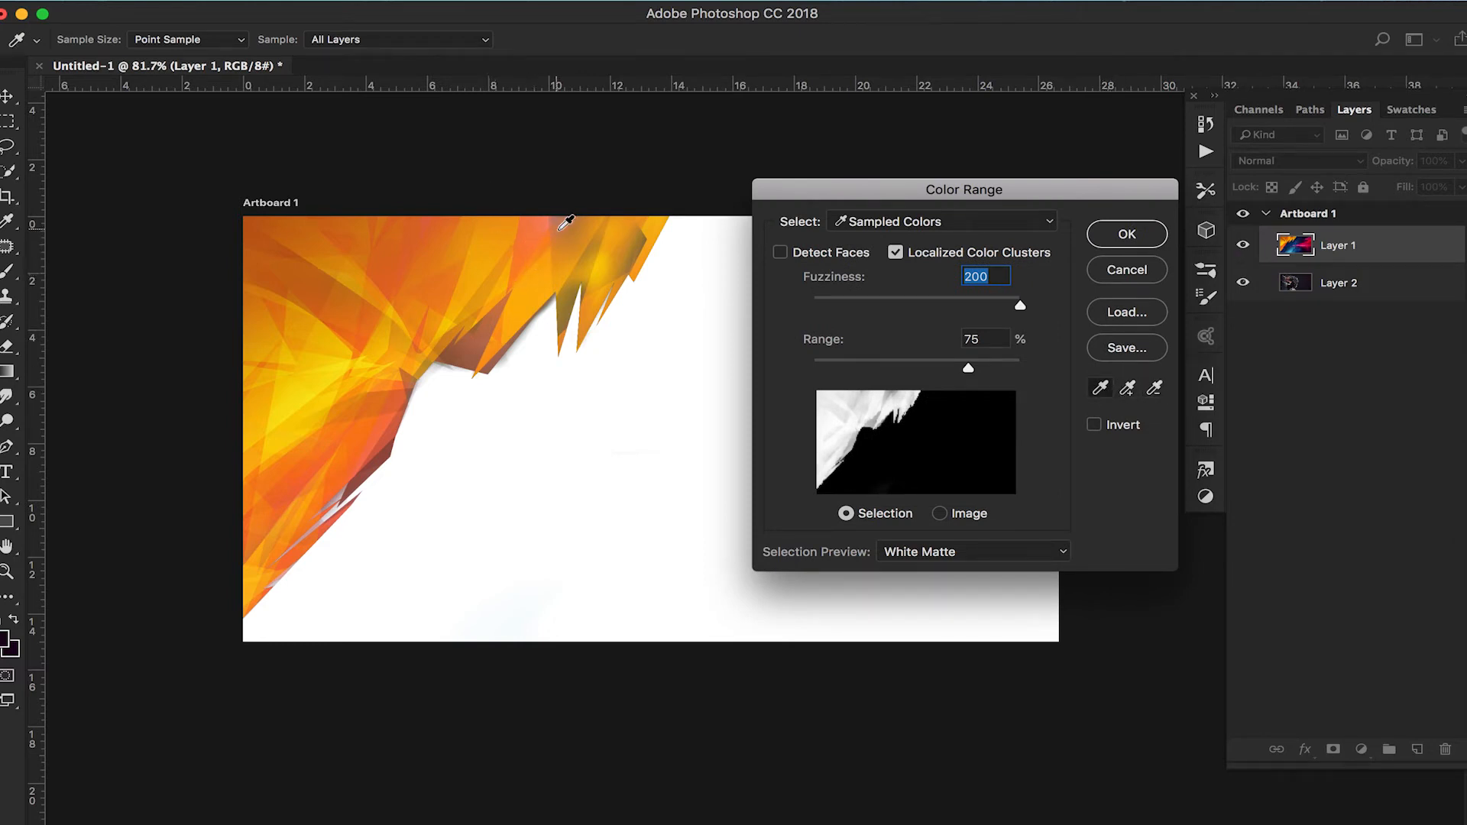
left_click(532, 233)
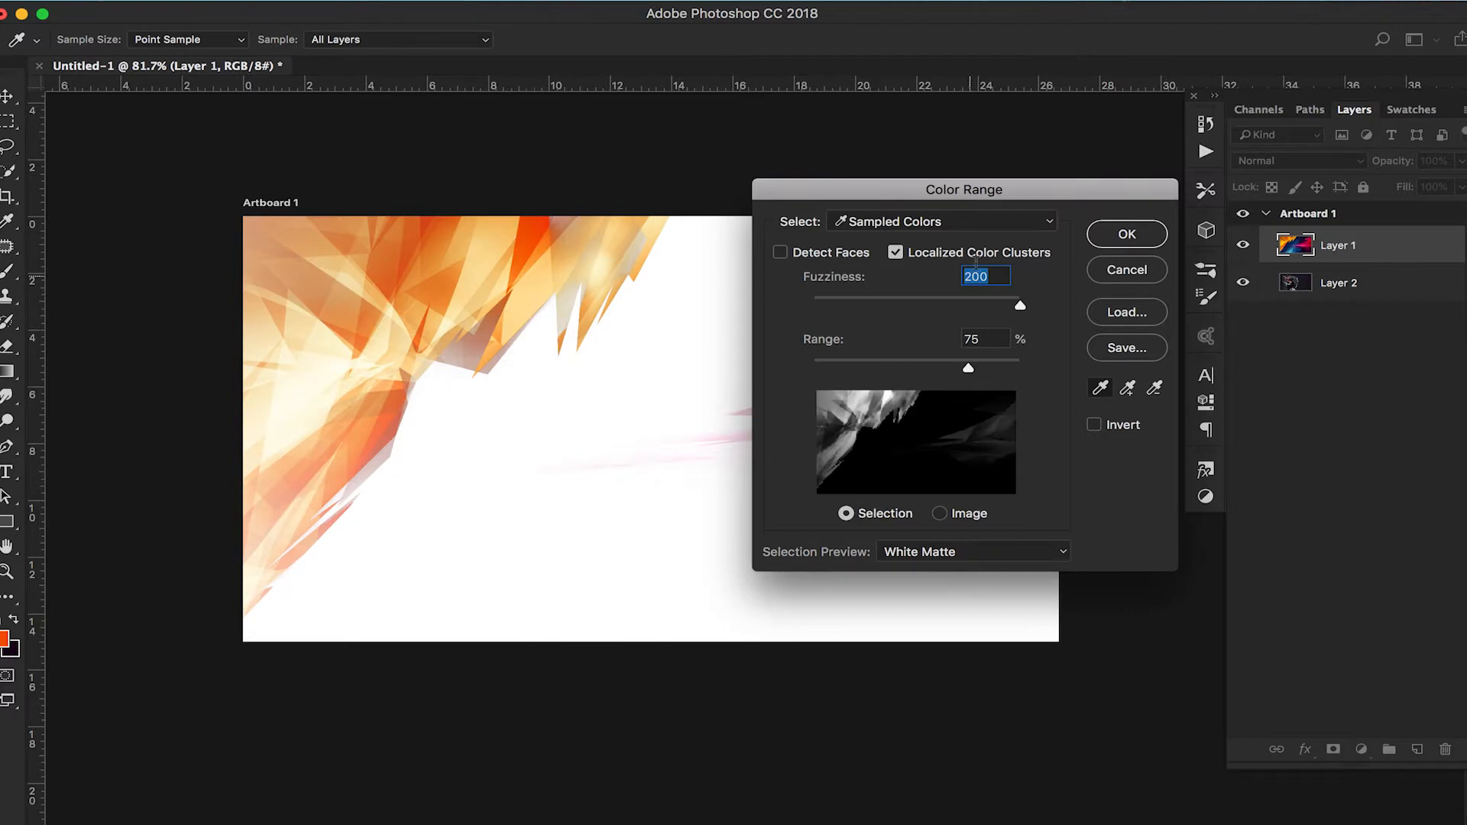
left_click_drag(980, 197, 1291, 283)
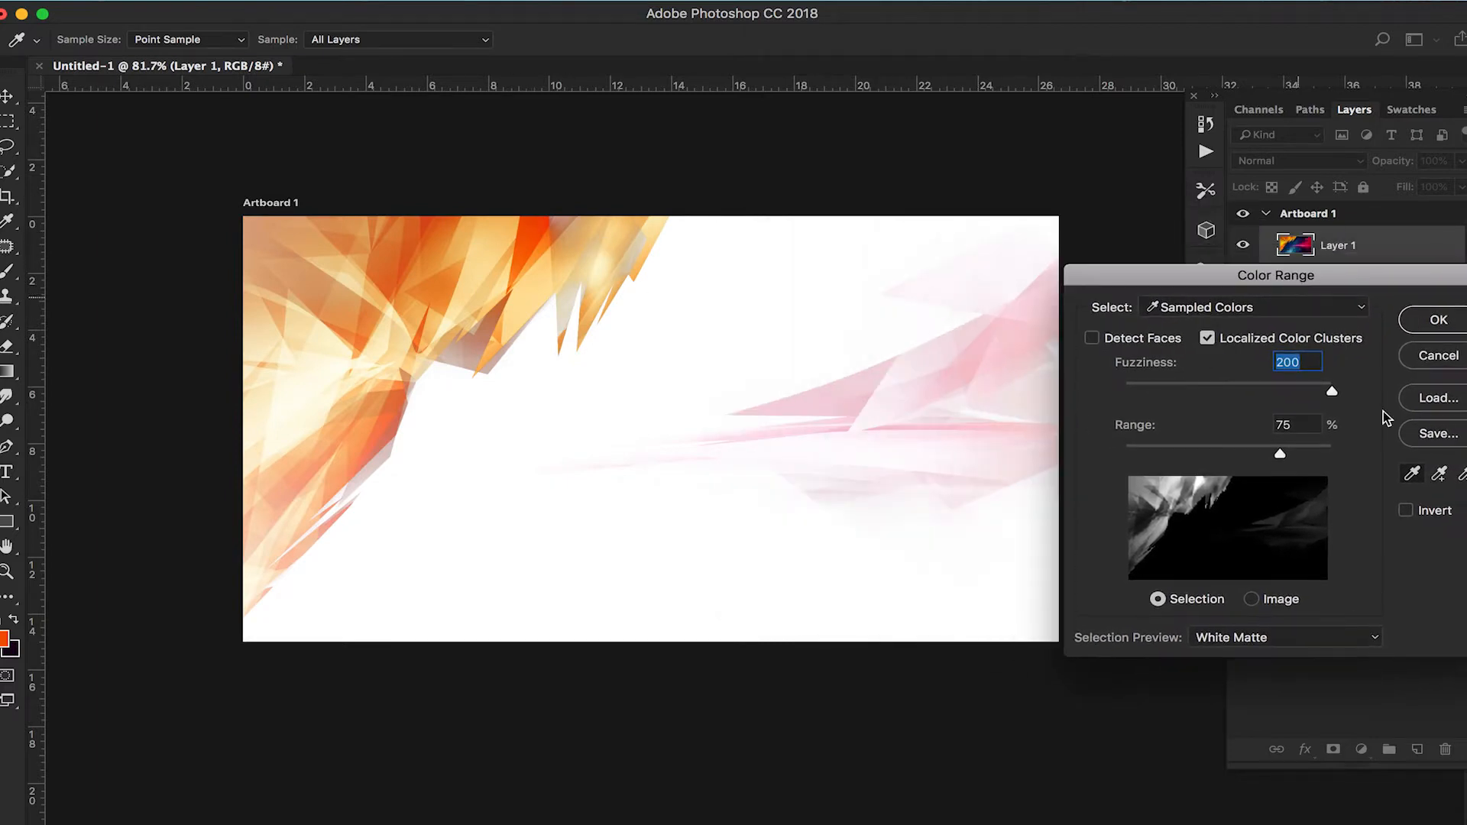
Add yellow, dark orange, orange and golden tones of the upper-left shards to the sampled color range.
left_click(1441, 477)
left_click(321, 411)
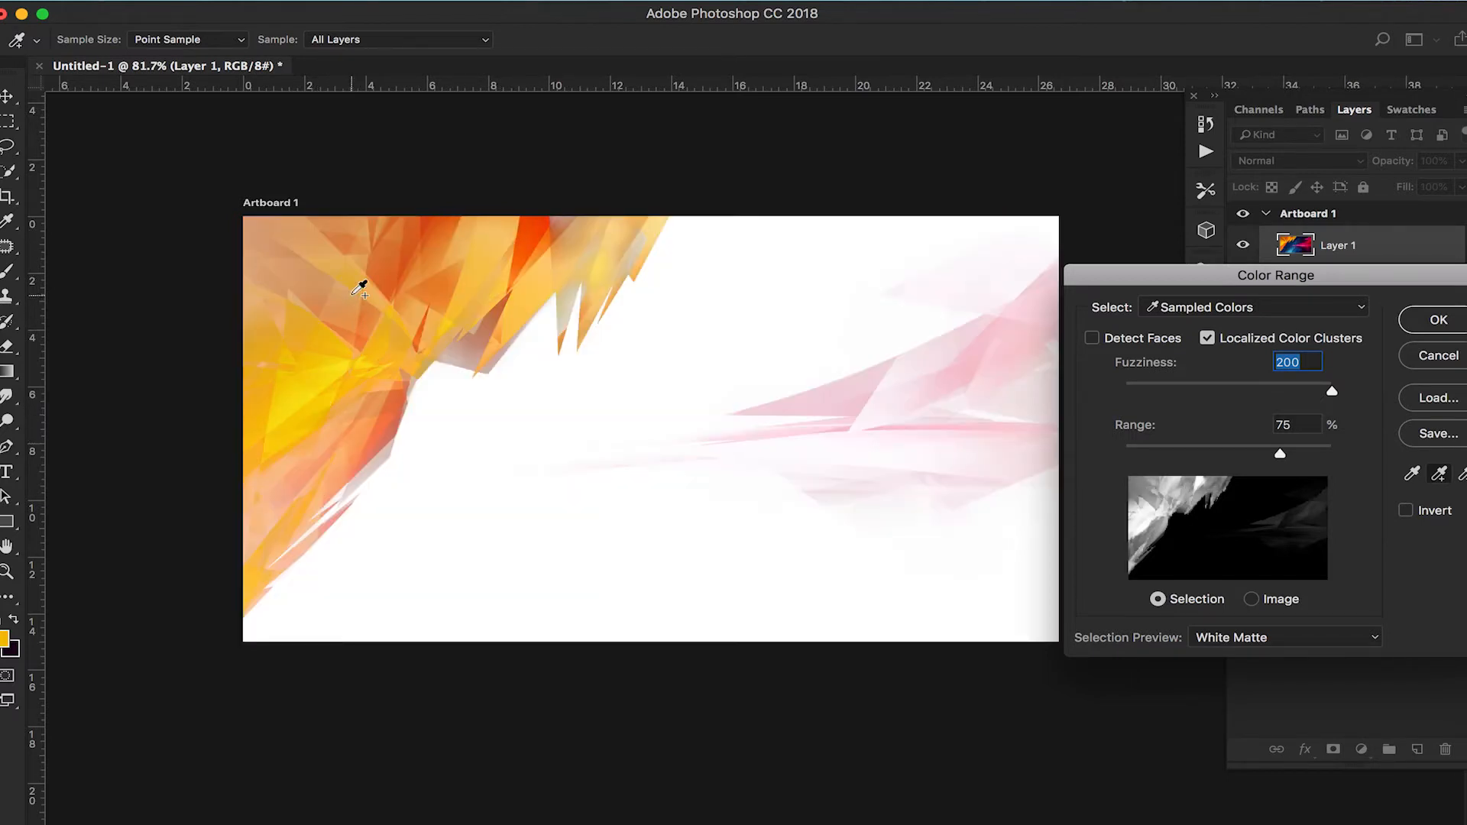
left_click(313, 277)
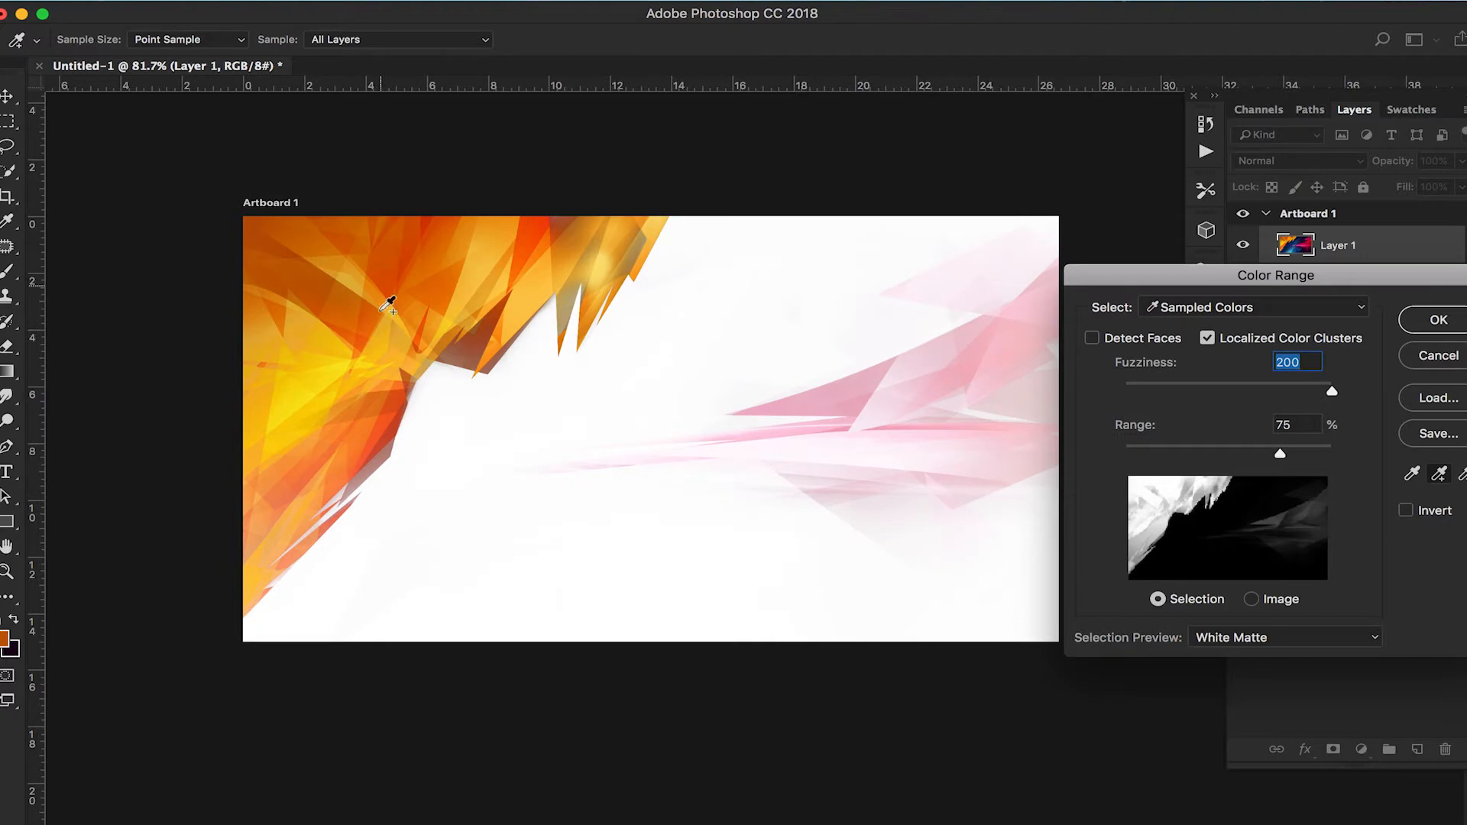
left_click(264, 524)
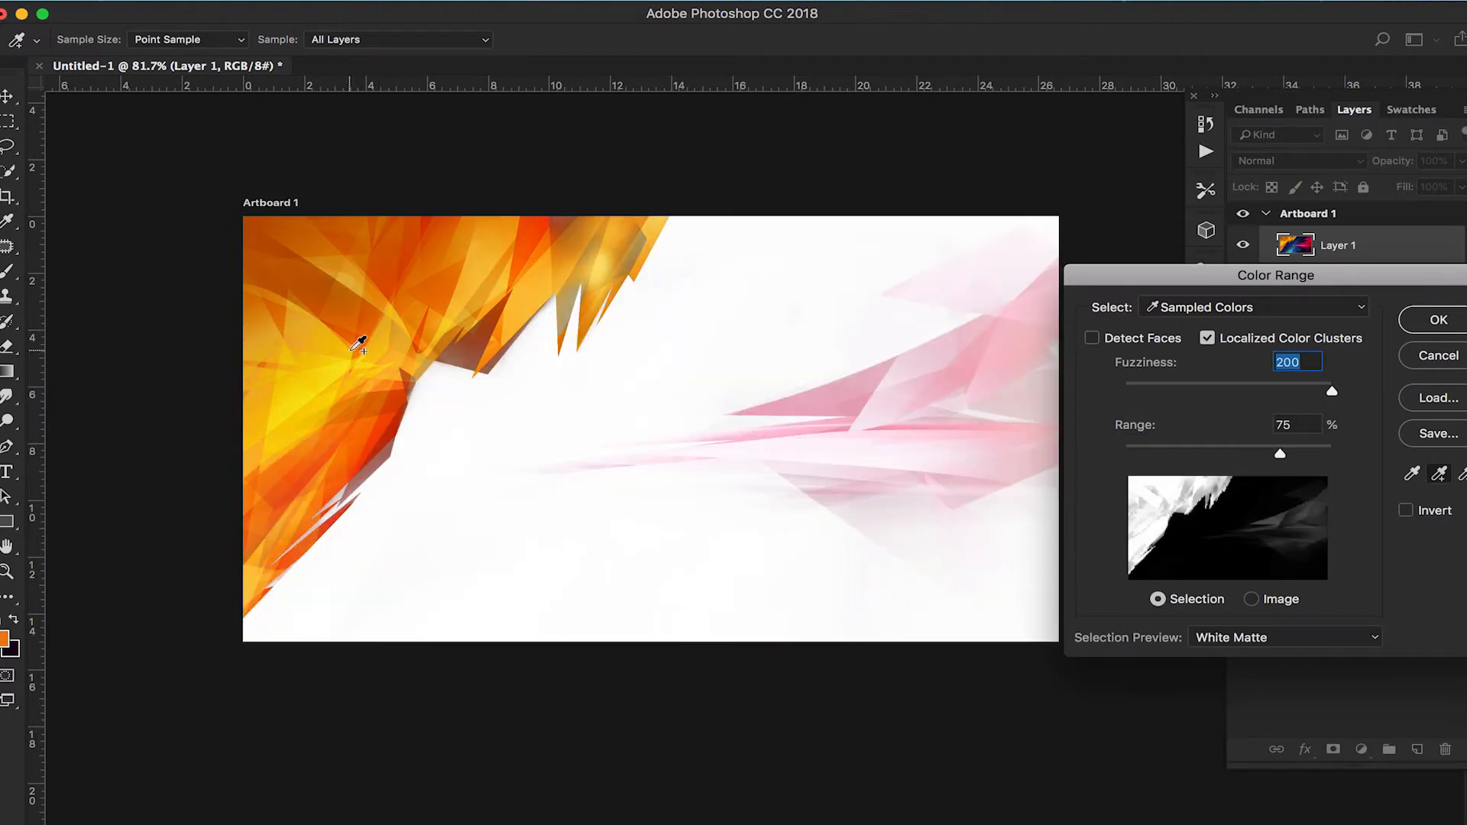
left_click(608, 272)
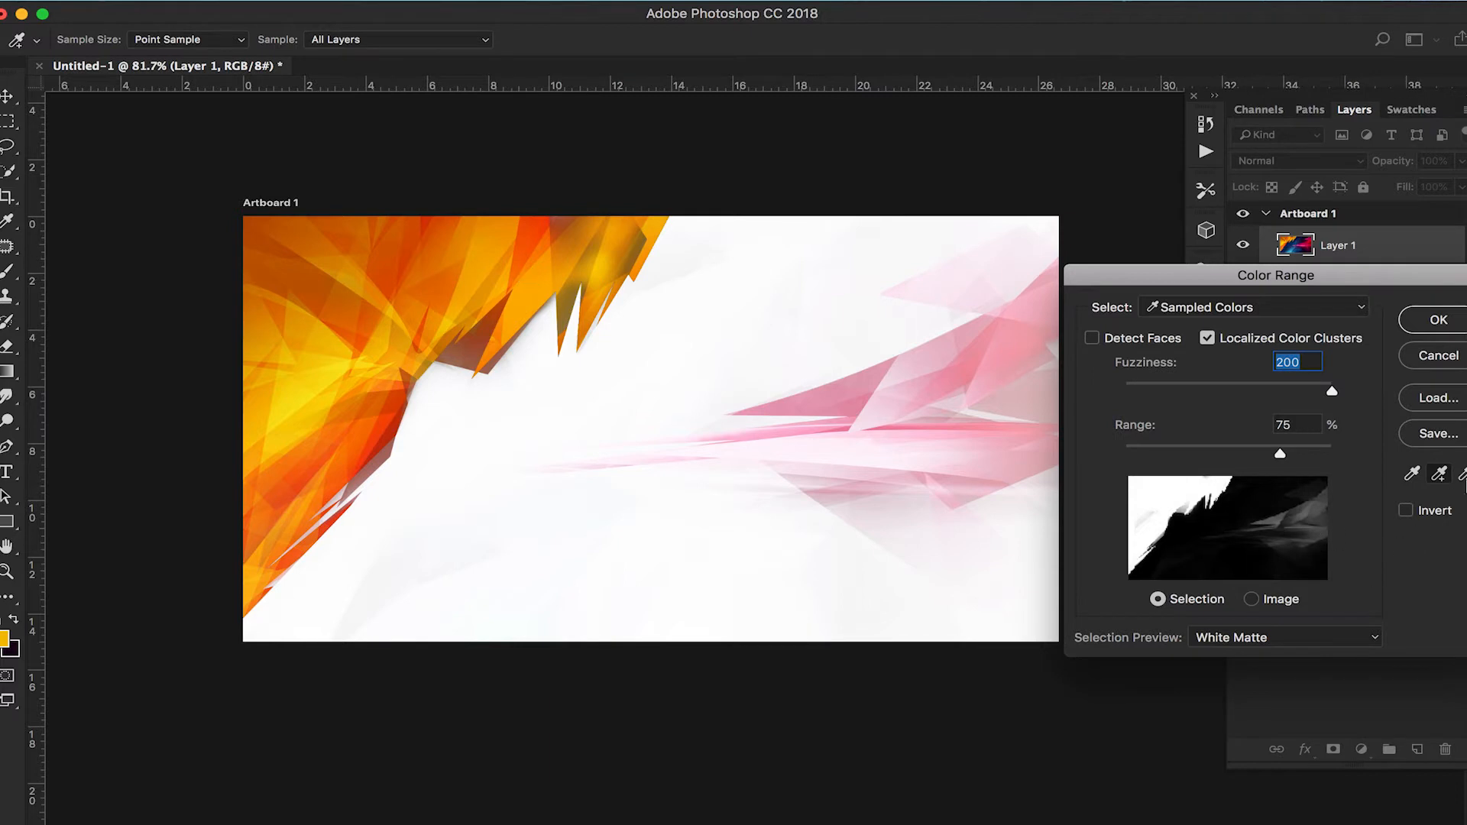
Subtract the crimson shards from the color range and accept it as a selection on Layer 1.
left_click(1461, 479)
left_click(912, 390)
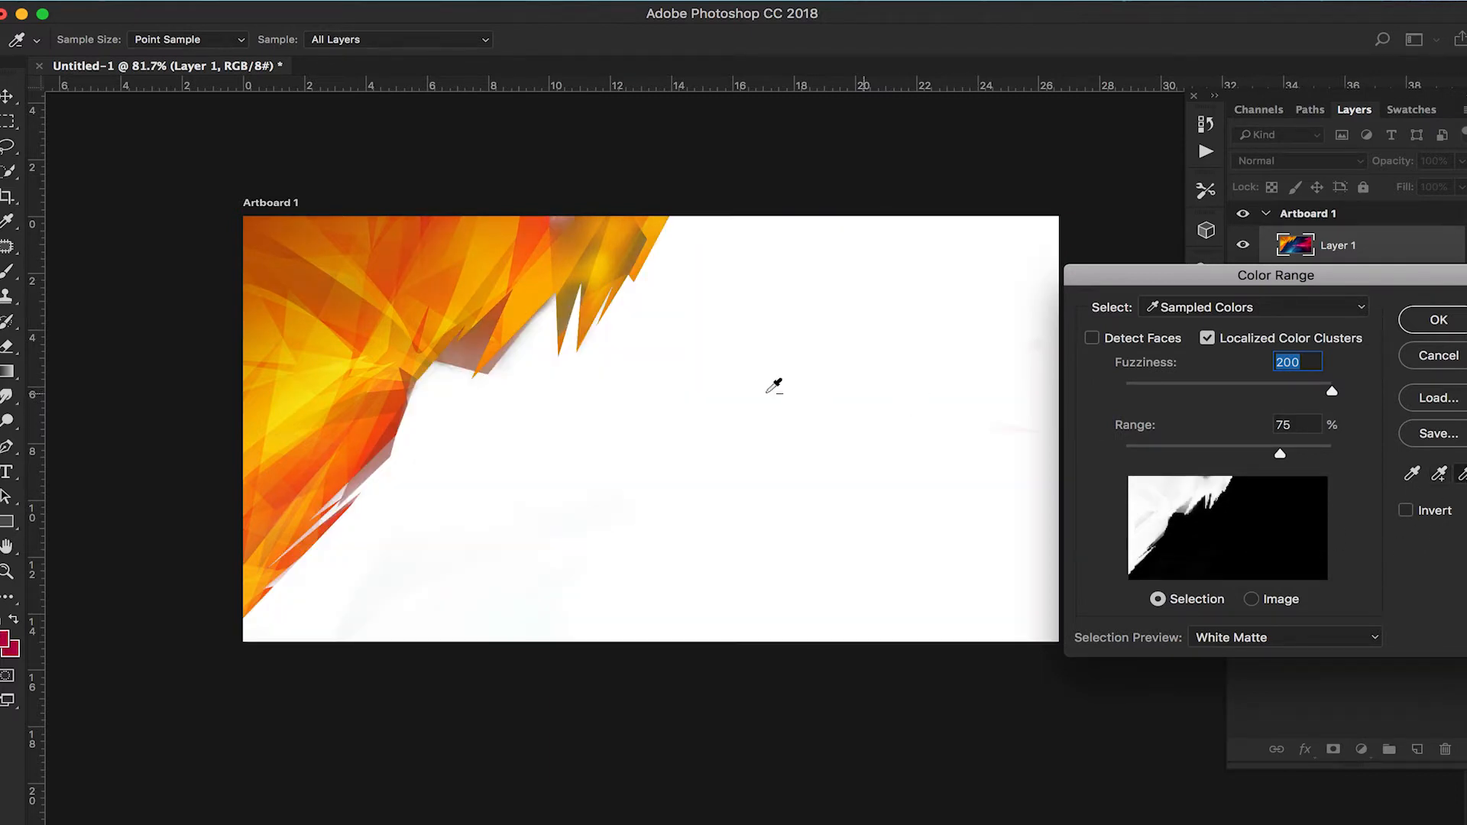
left_click_drag(1308, 279, 955, 254)
left_click(1084, 293)
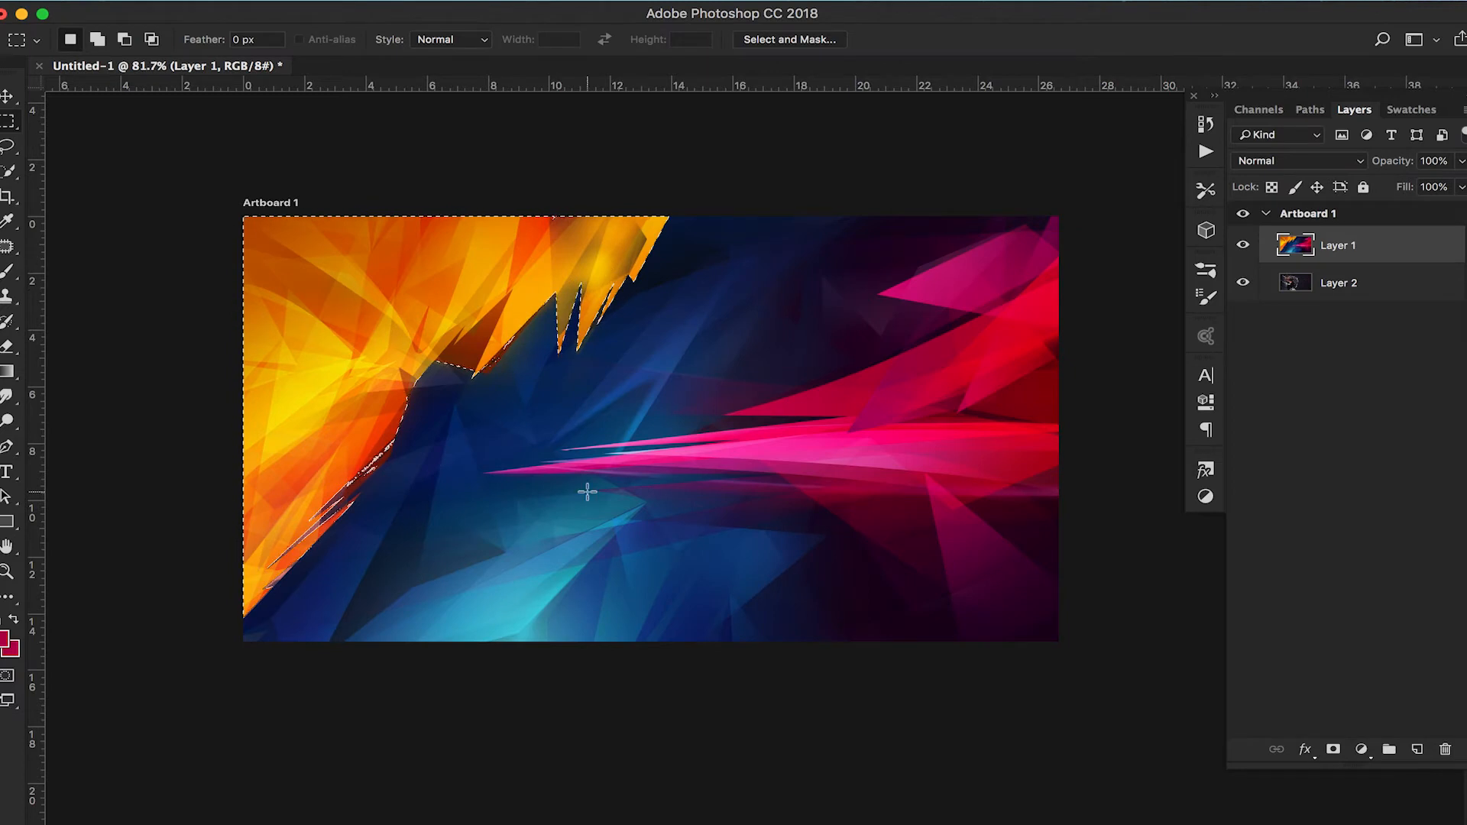
Mask Layer 1 to the selected orange area, target the layer's image, and compare the result by toggling the layer's visibility.
left_click(1335, 751)
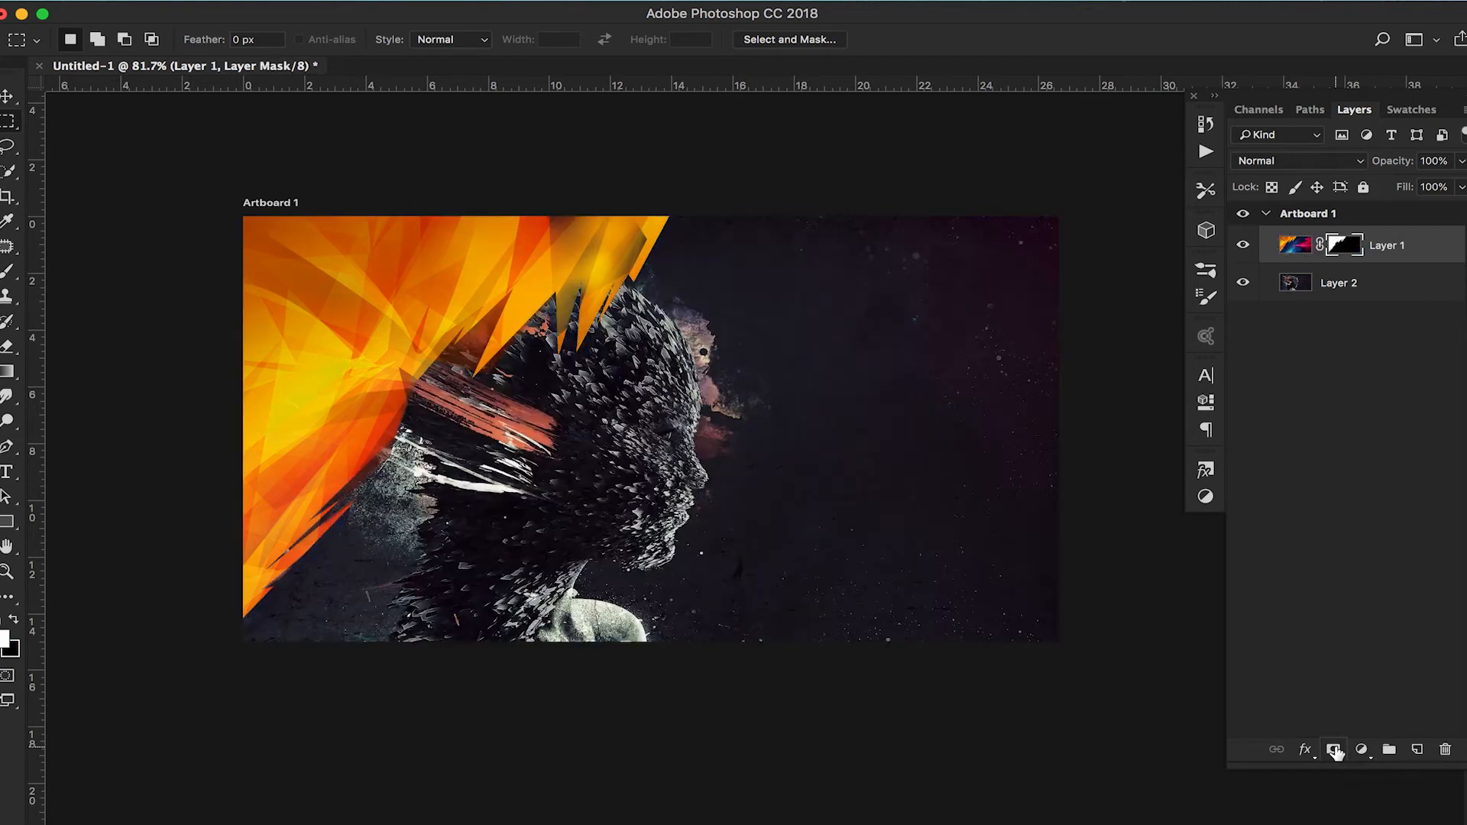
left_click(1298, 246)
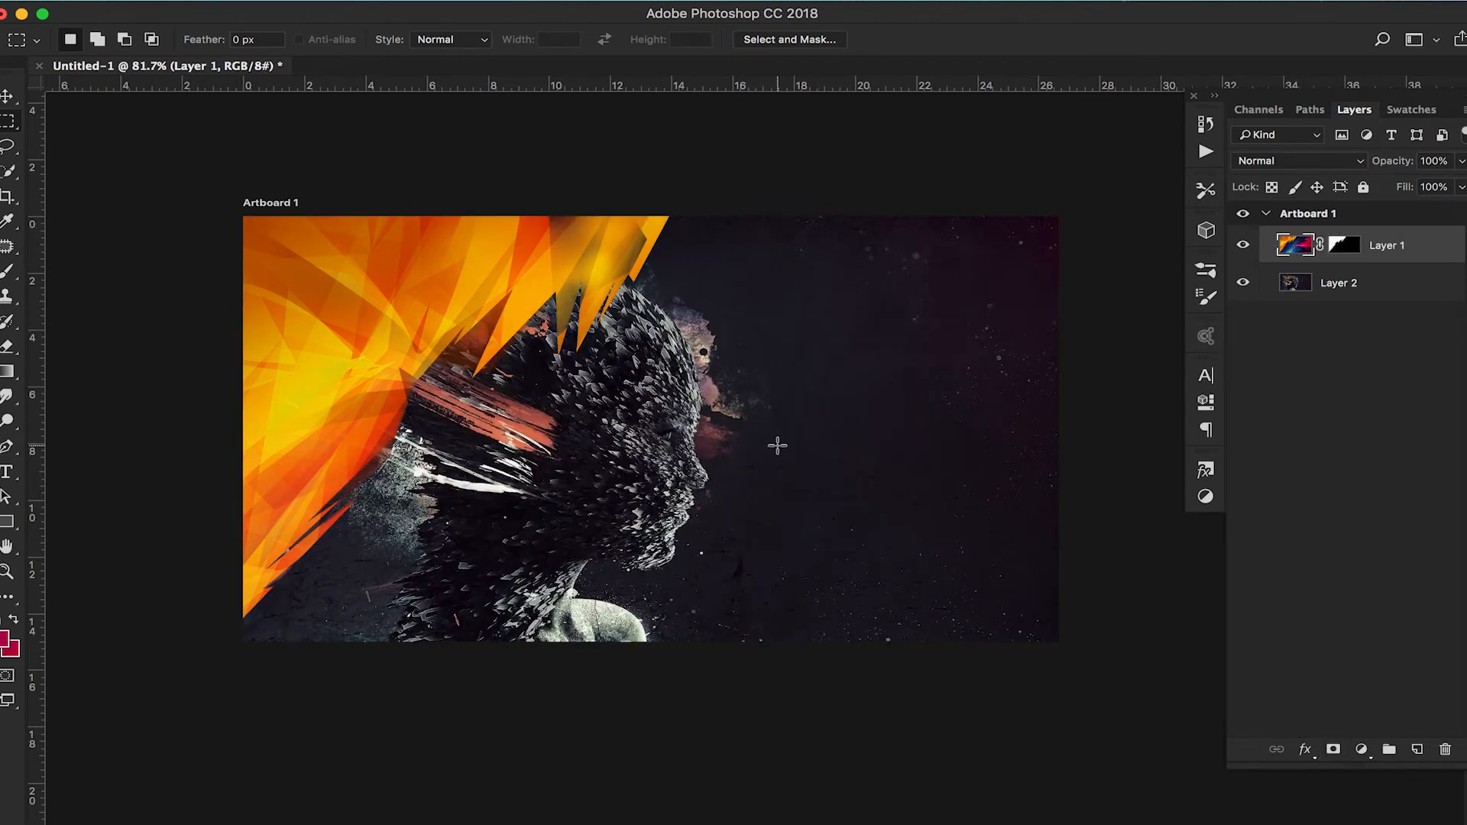
left_click(1243, 247)
left_click(1243, 246)
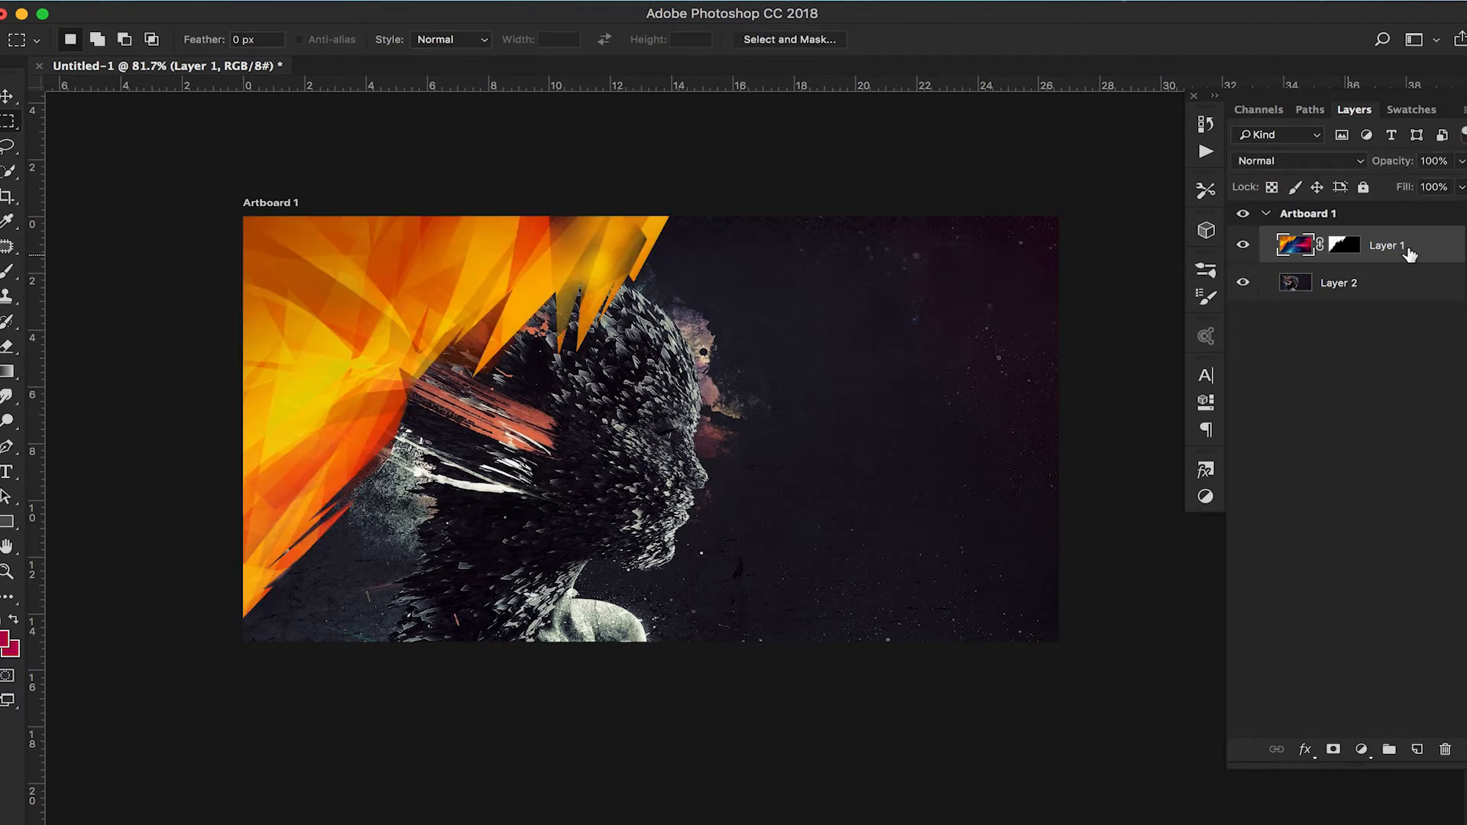
Try the Overlay and Screen blend modes on the masked Layer 1 and return it to Normal.
left_click(1304, 162)
left_click(1319, 363)
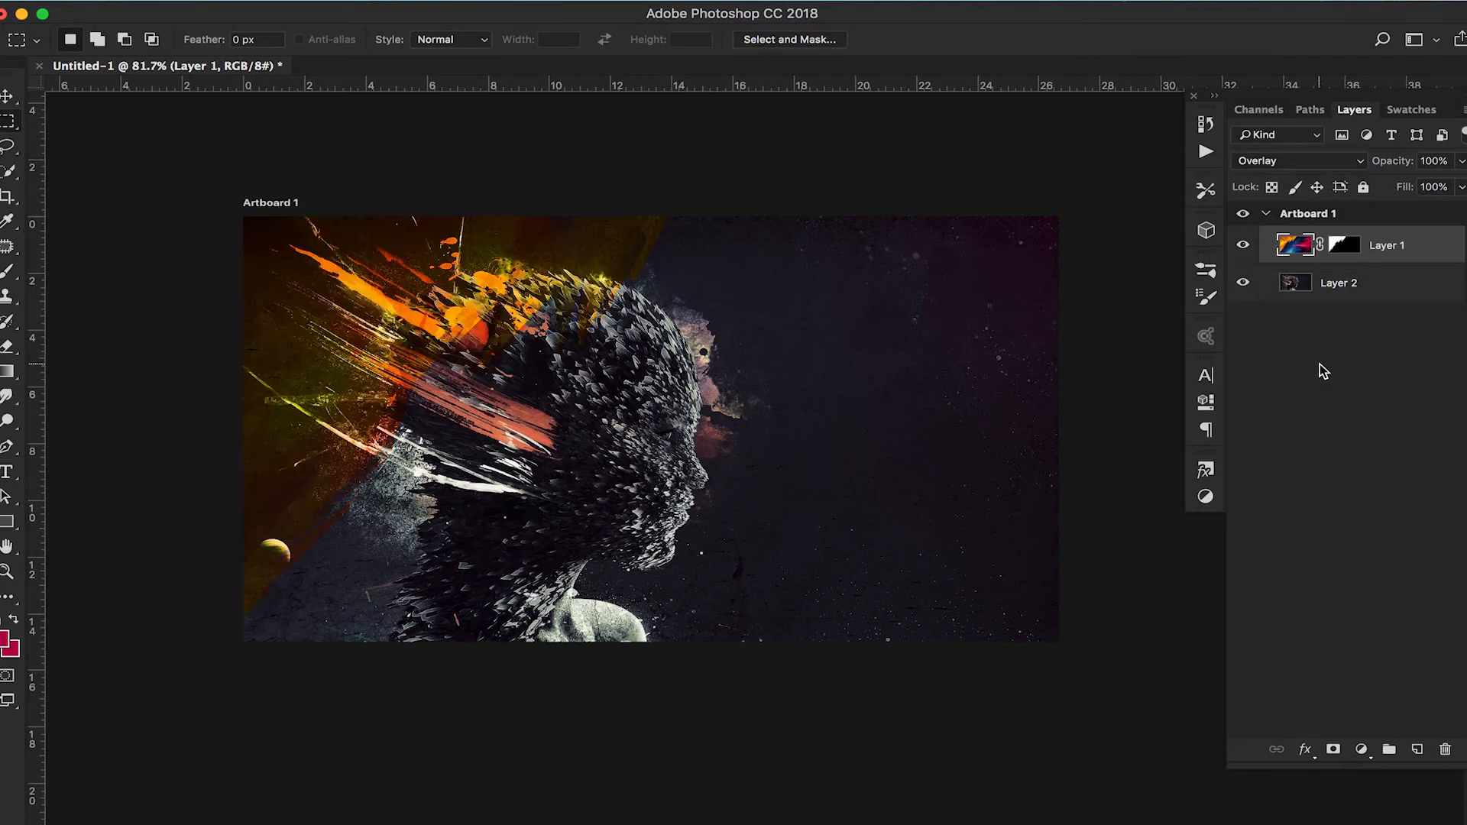
left_click(1308, 163)
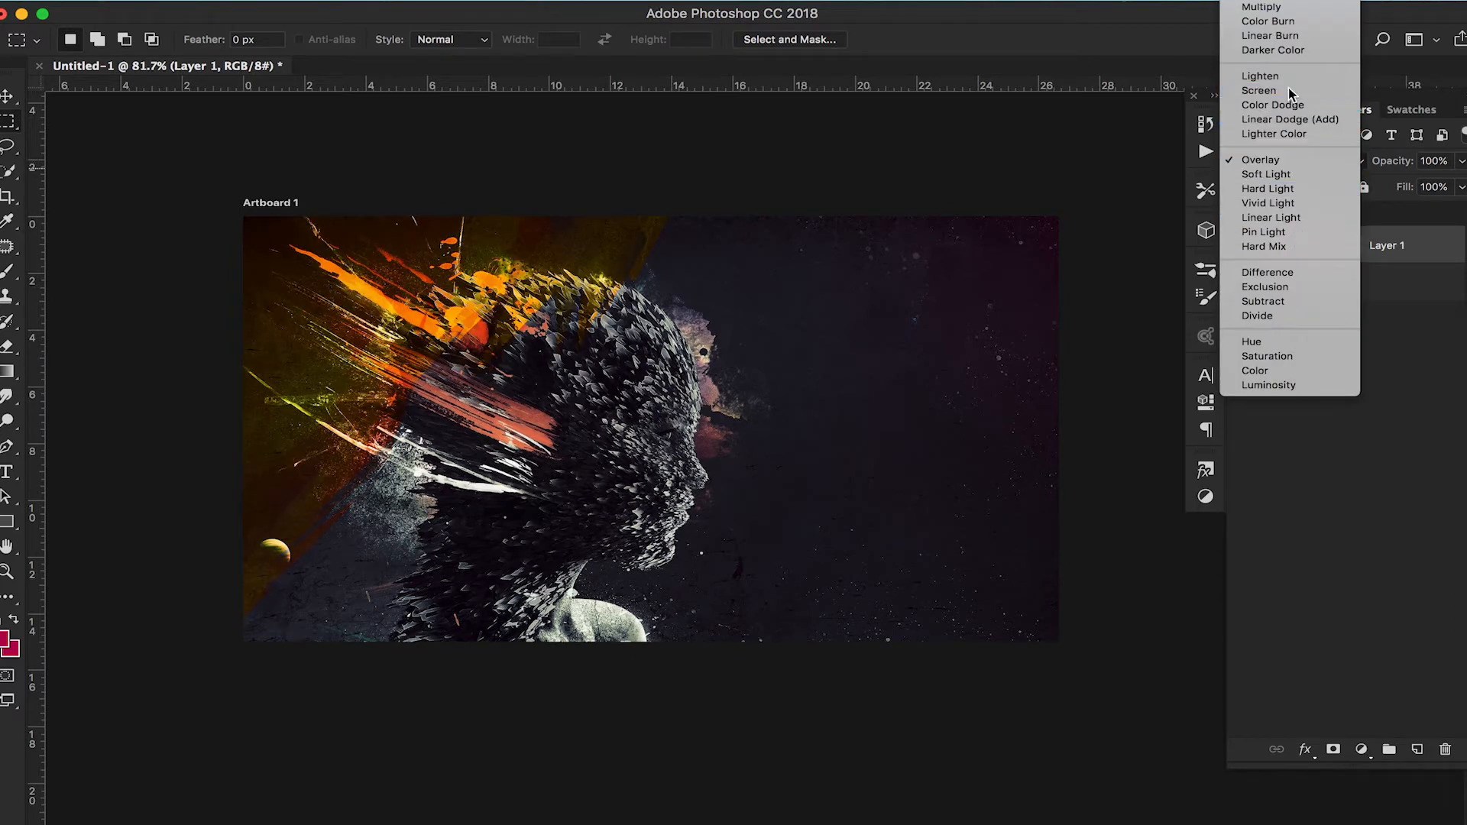
left_click(1290, 90)
left_click(1296, 159)
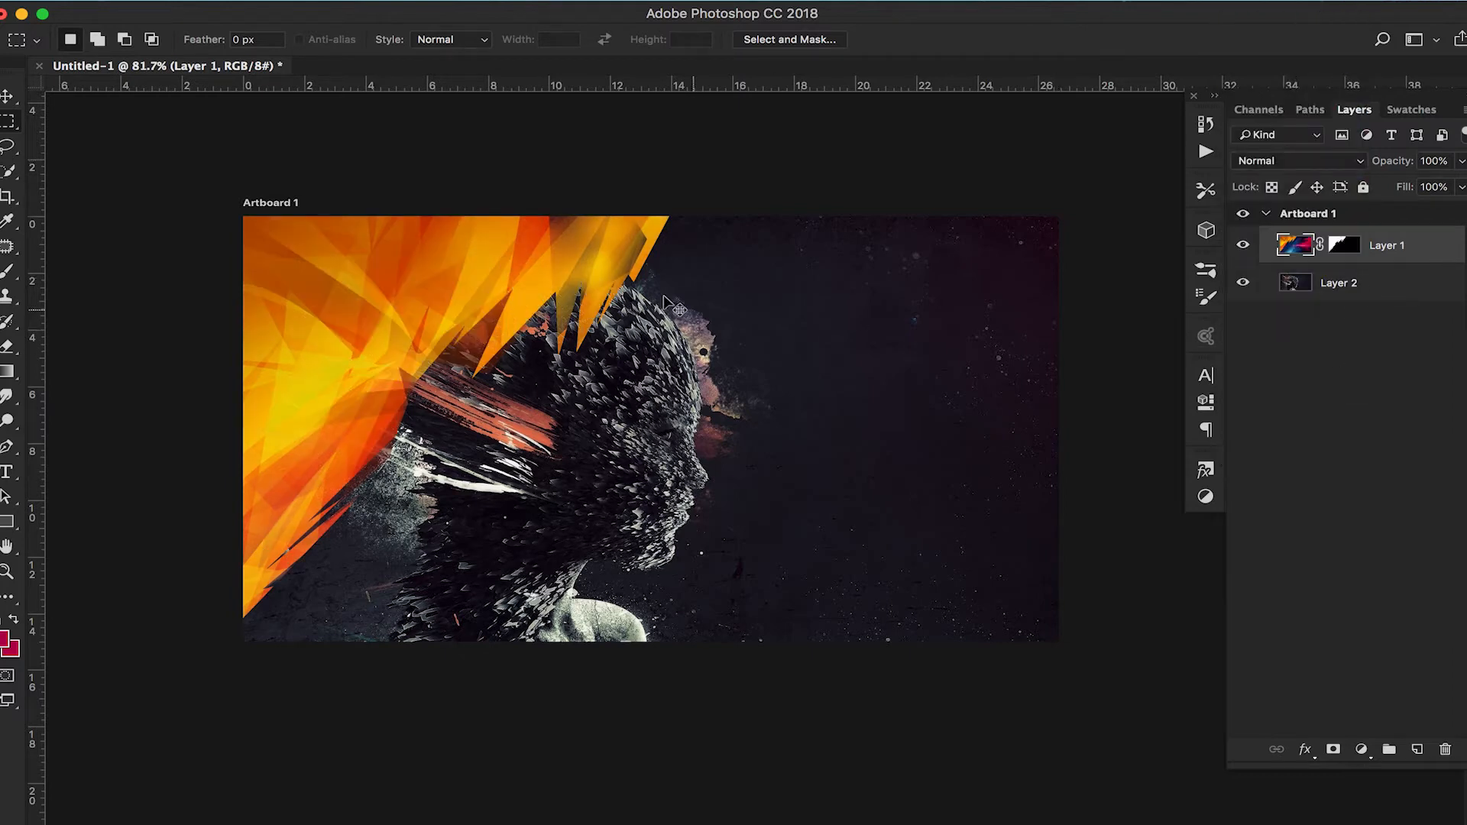
Undo the blend mode trials and the layer mask on Layer 1, and clear the remaining color range selection.
key("super+alt+z")
key("super+alt+z")
key("super+alt+z")
key("super+alt+z")
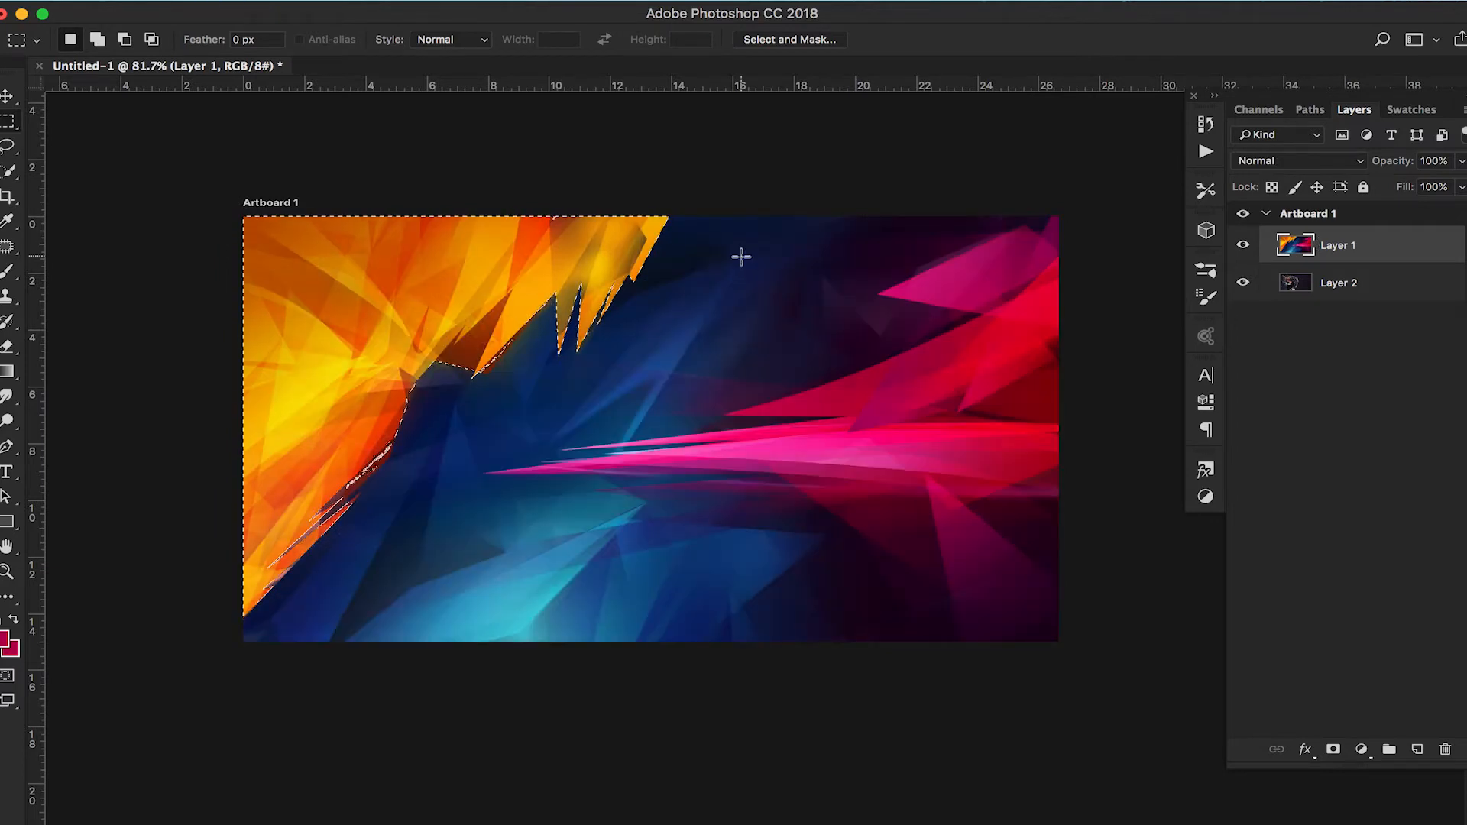
left_click(751, 187)
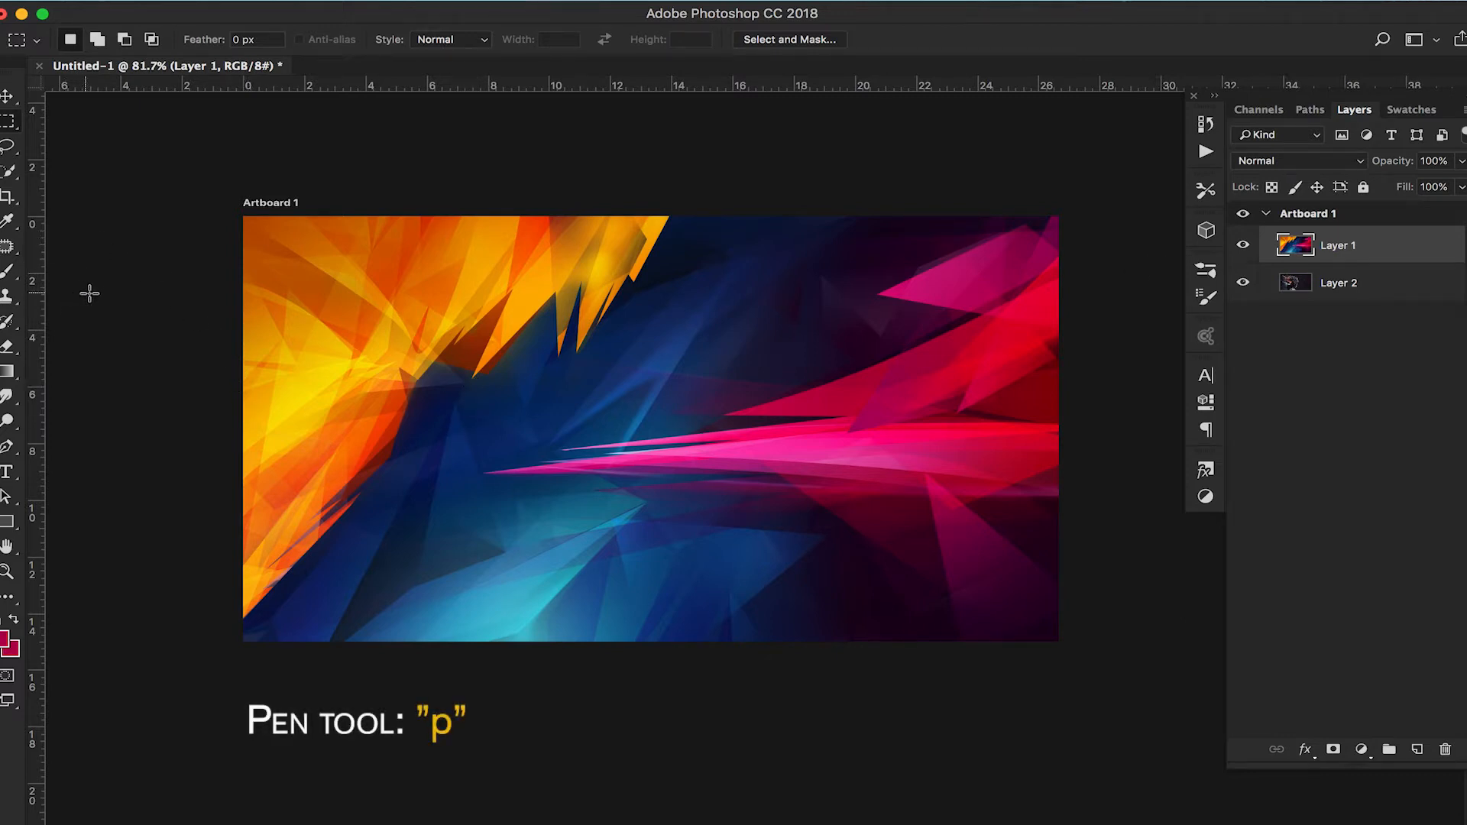
Start a Pen tool path at the orange area's lower-left corner and trace its diagonal edge around the thin red shard and purple sliver.
key("p")
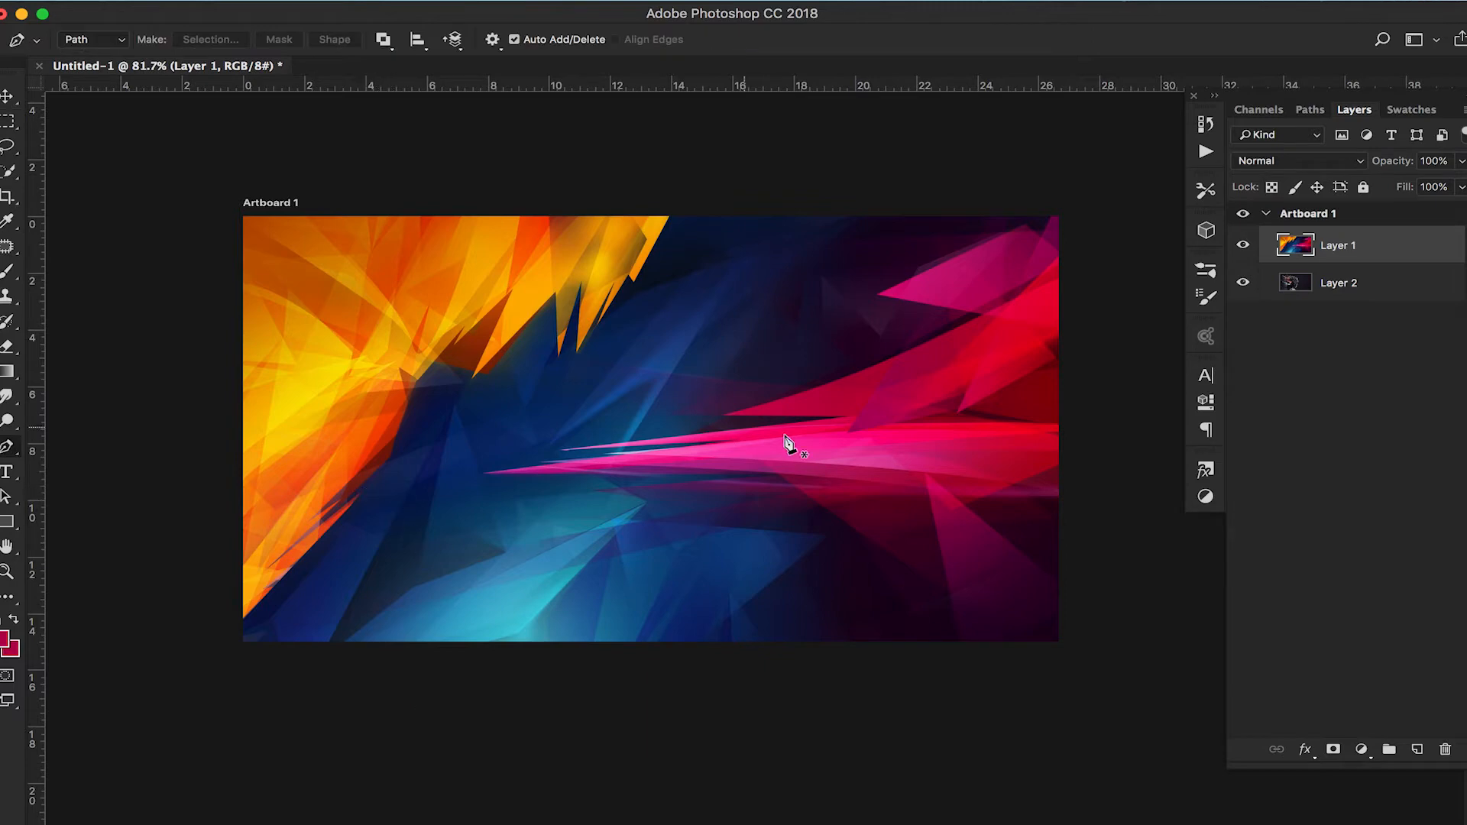
scroll(255, 605, "up", 5)
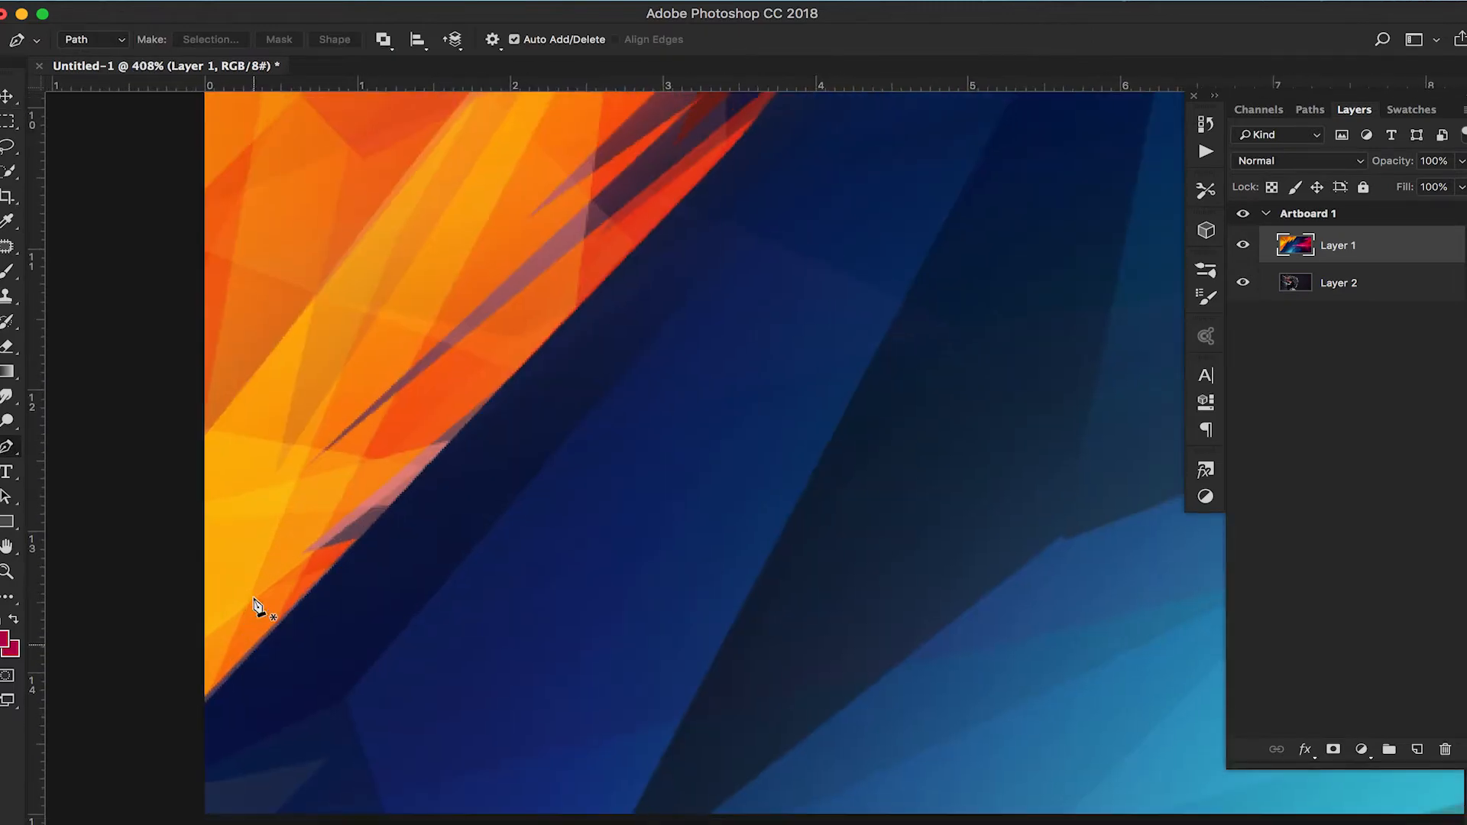
scroll(255, 605, "down", 2)
left_click_drag(344, 609, 363, 652)
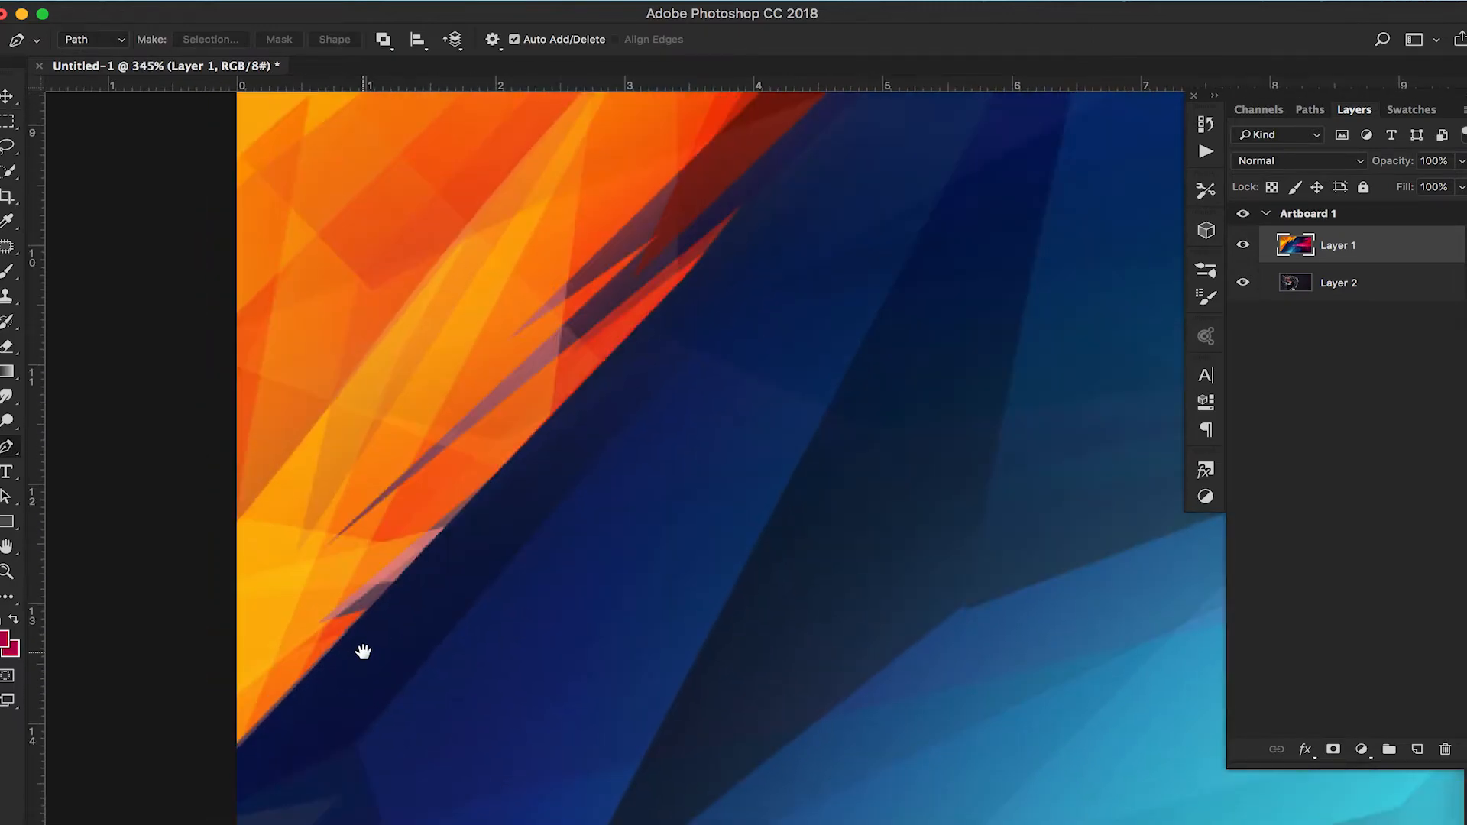
left_click(236, 745)
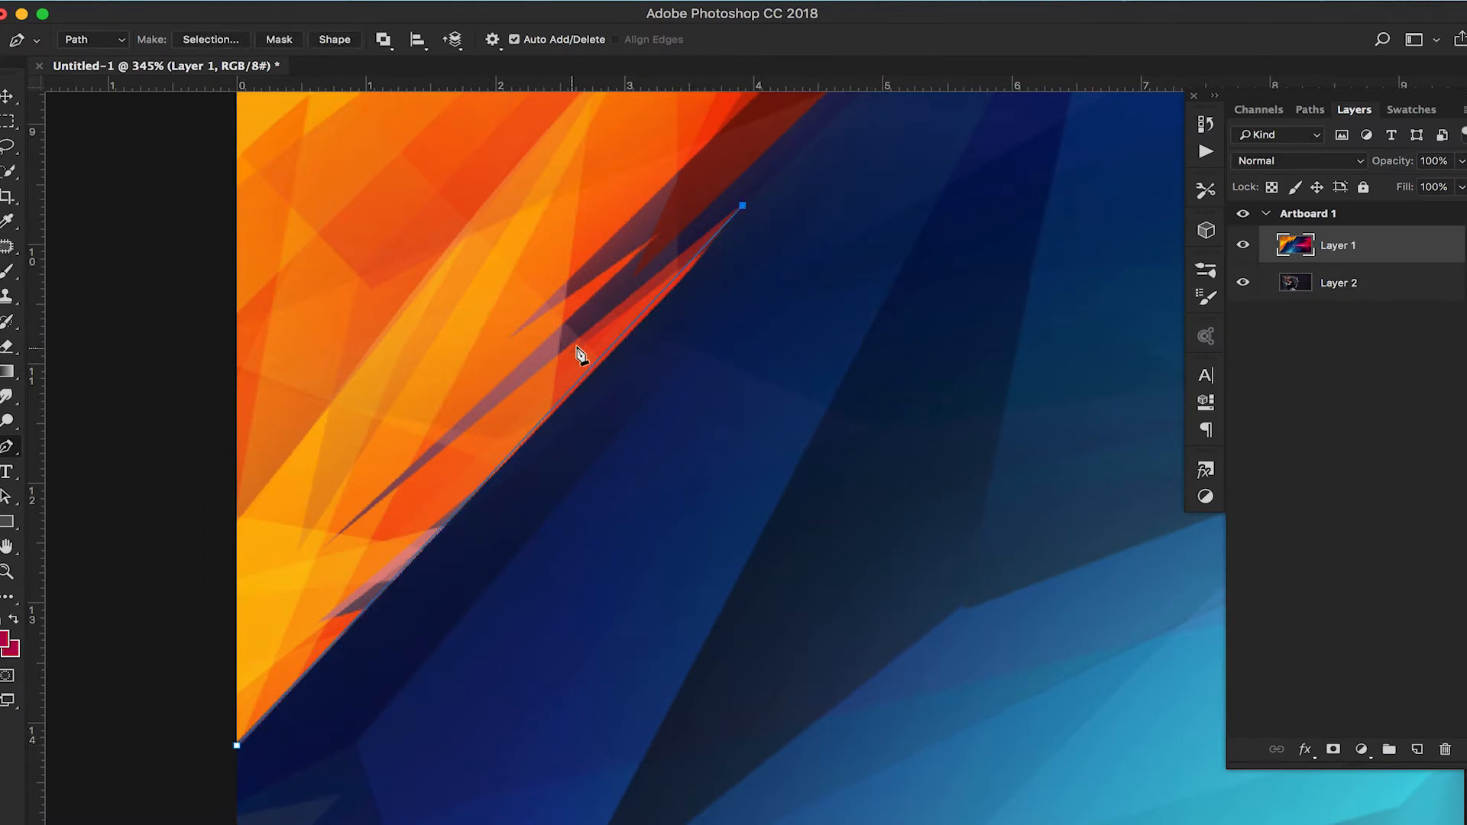
left_click(691, 273)
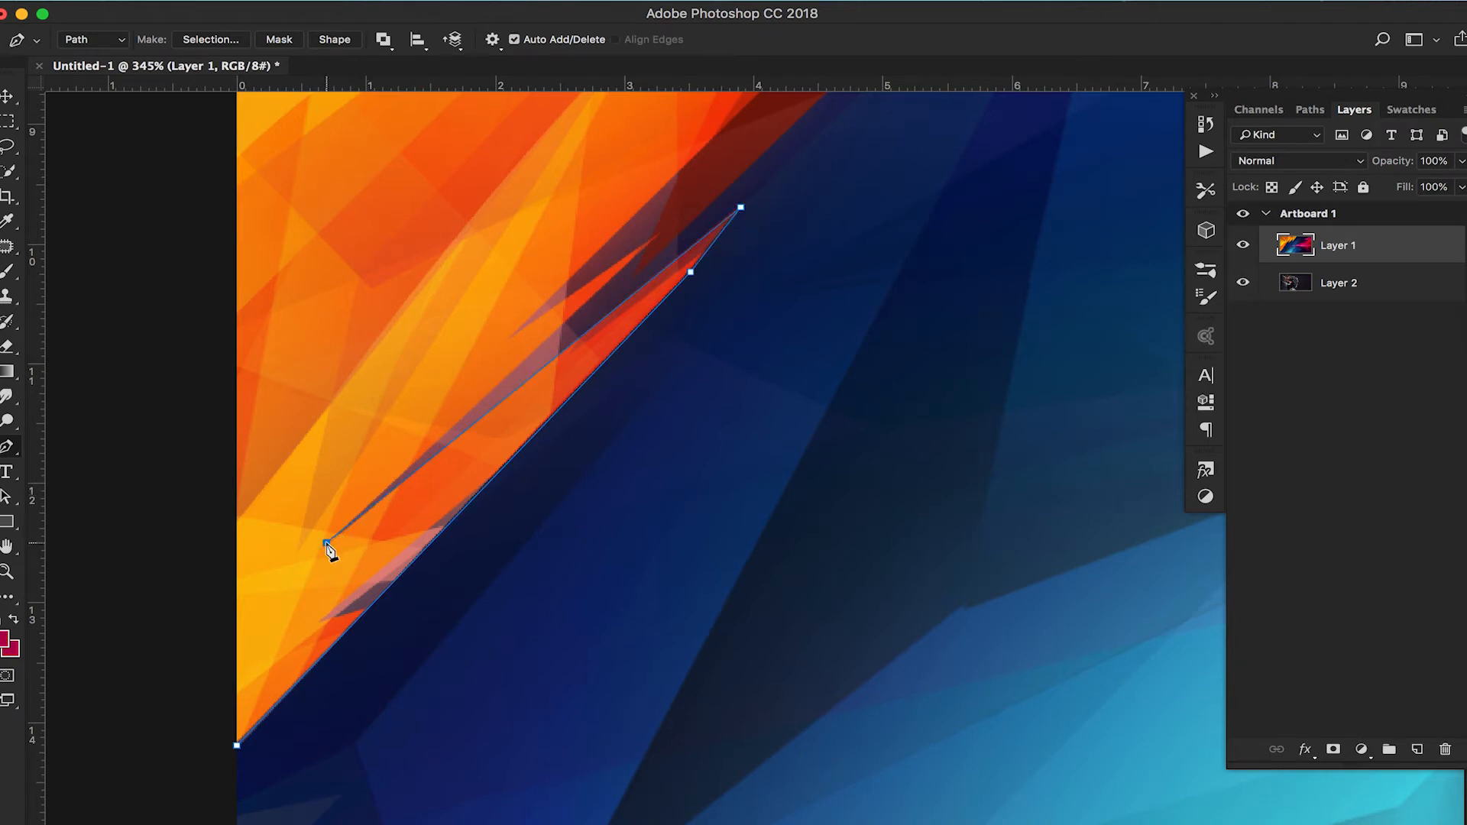
left_click(643, 253)
left_click(639, 275)
Continue the path up the dark red edge to the bend and along the underside of the dark brown shard.
scroll(616, 425, "up", 8)
scroll(616, 426, "right", 6)
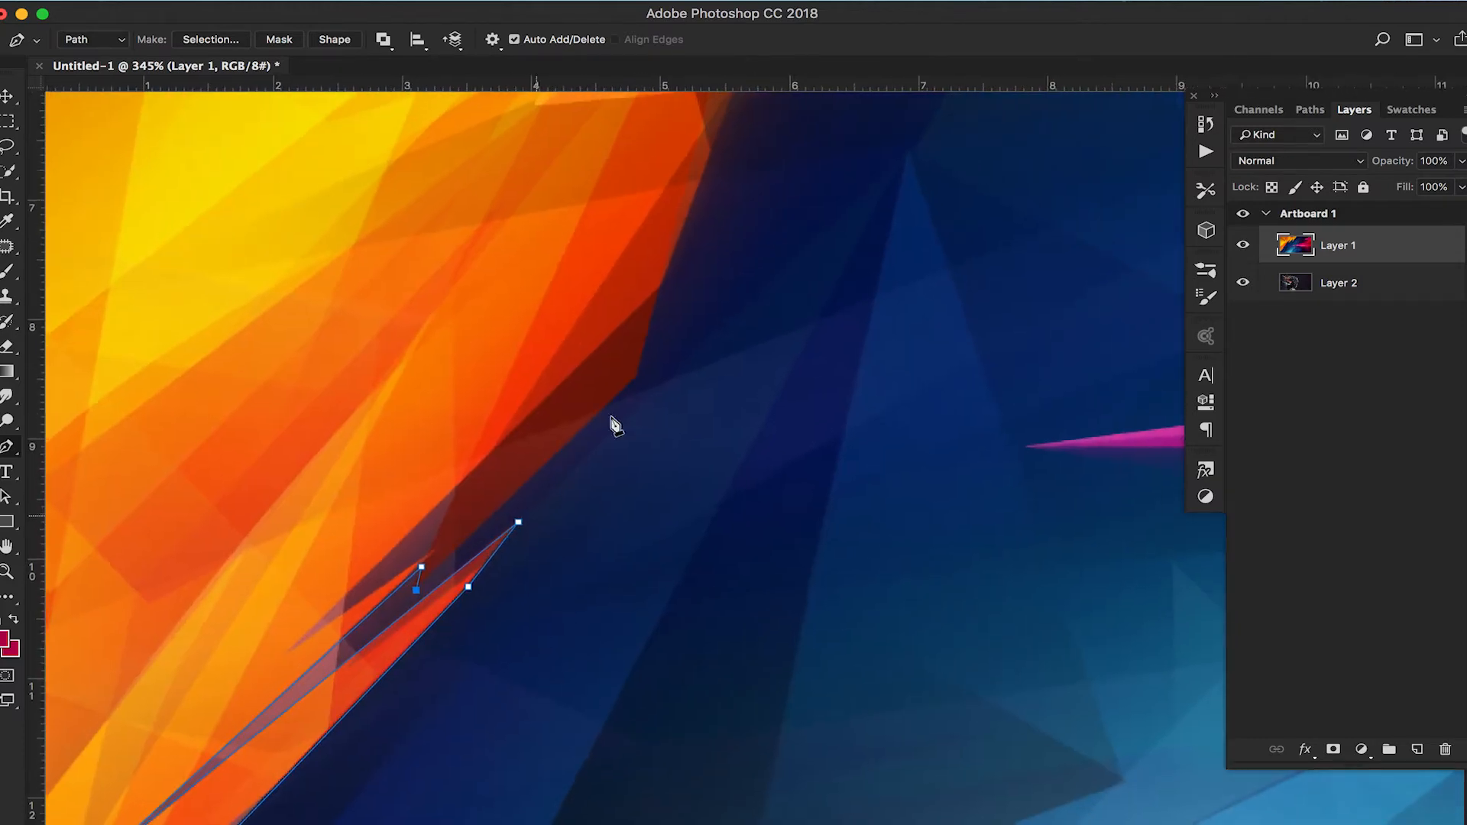
left_click(637, 381)
left_click_drag(681, 263, 645, 587)
left_click(712, 390)
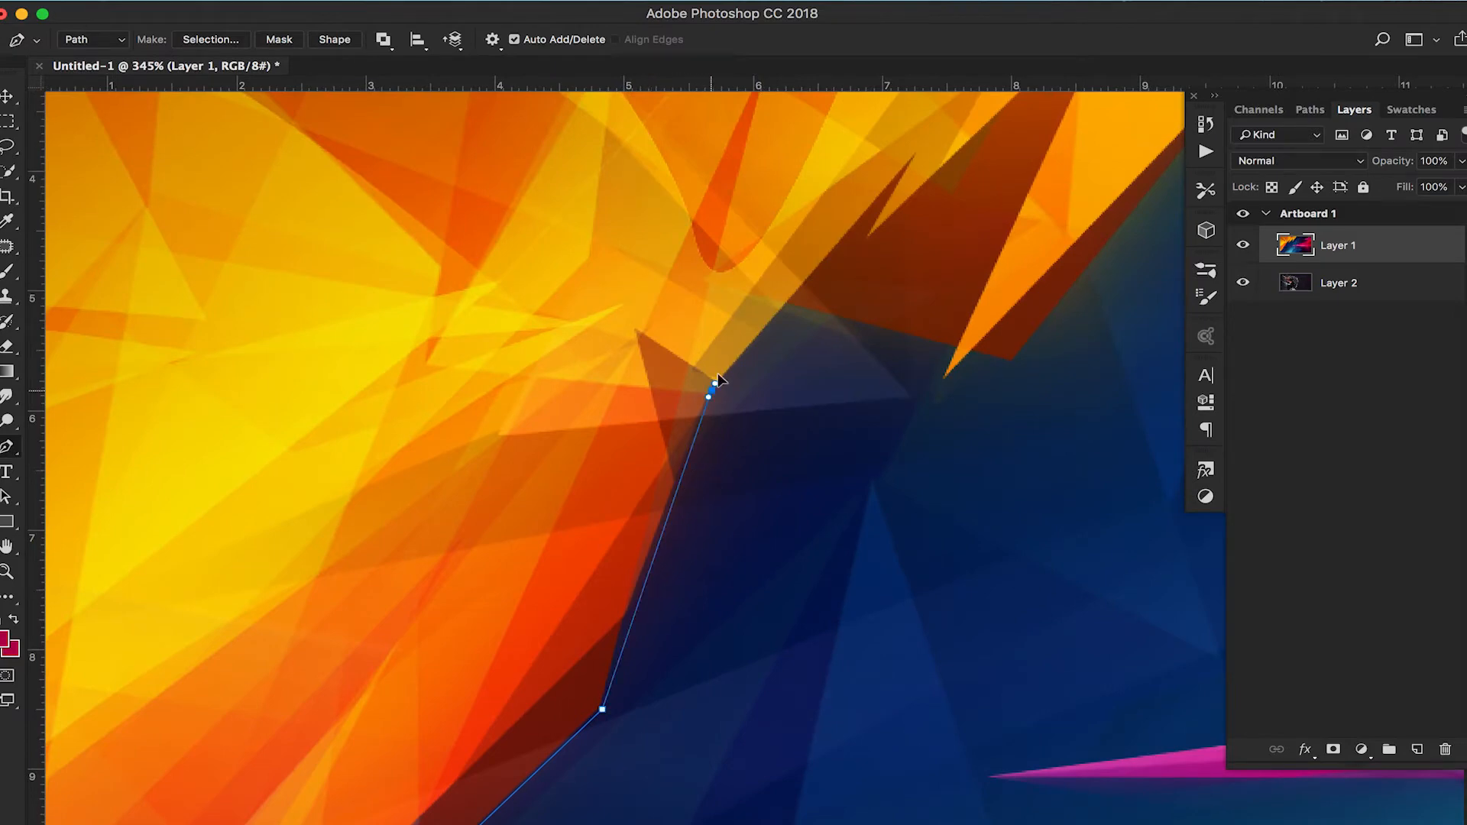
left_click_drag(724, 347, 764, 308)
left_click_drag(776, 396, 628, 462)
left_click(632, 376)
left_click(799, 421)
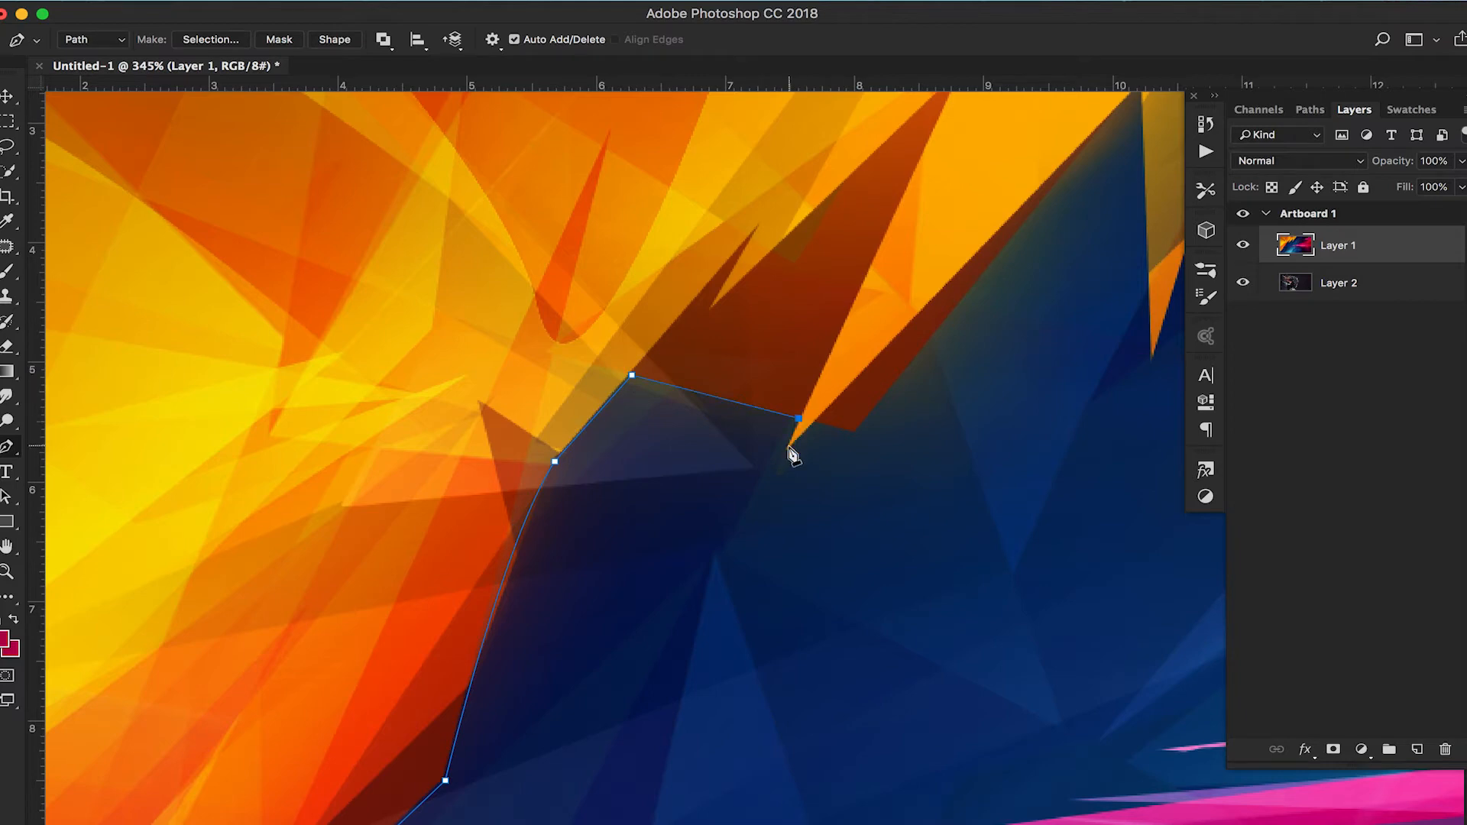
Trace the path around the small orange tip and brown corner, up the long diagonal edge, and around the two narrow golden spikes.
left_click(788, 450)
left_click(815, 423)
left_click(853, 434)
left_click_drag(933, 389, 478, 665)
left_click(687, 359)
left_click(697, 639)
left_click(794, 315)
left_click(775, 613)
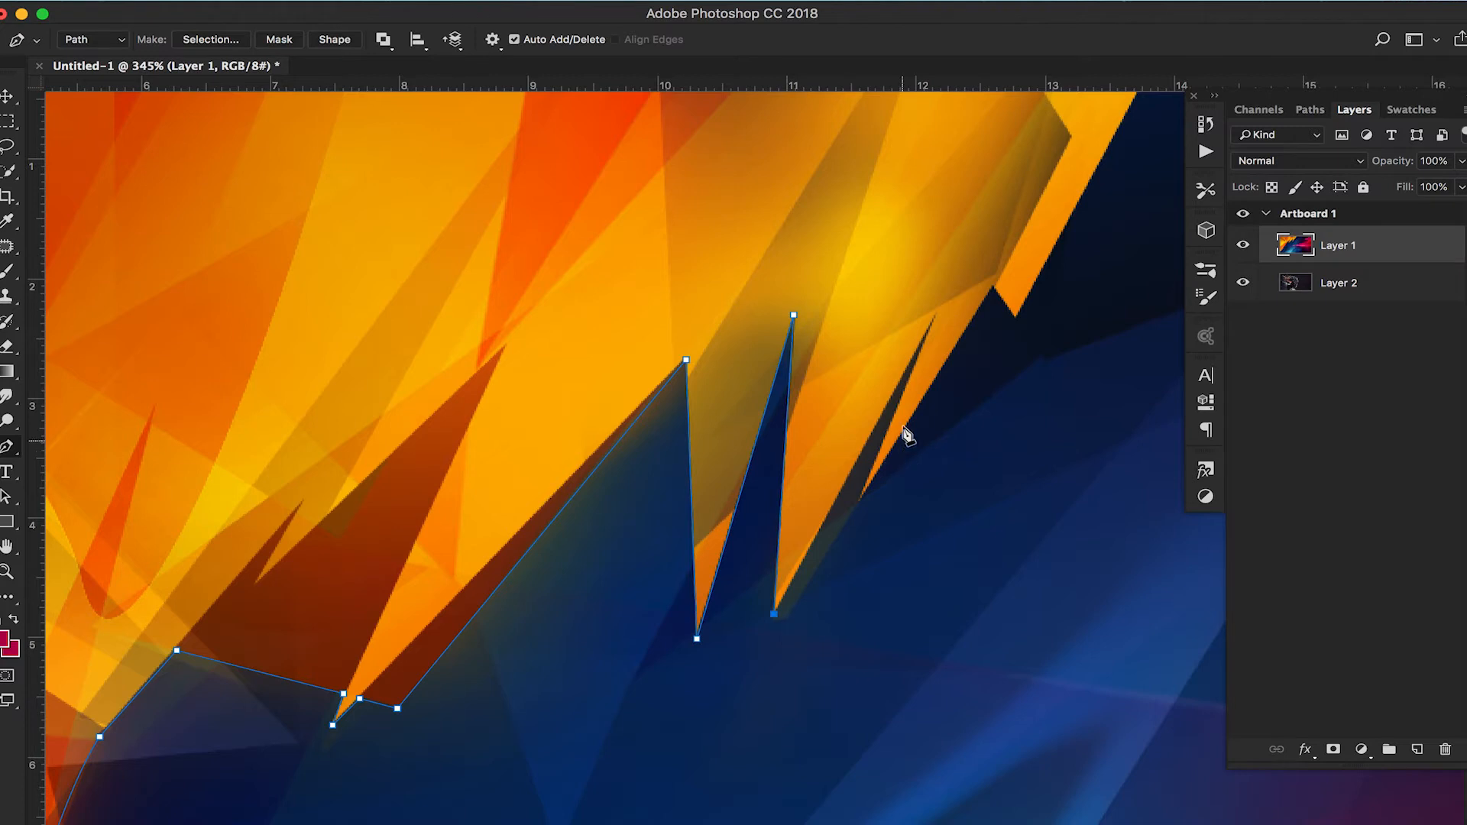
Trace the remaining golden spikes and outer orange shard up to the artboard's upper edge.
left_click(934, 315)
left_click(860, 505)
left_click_drag(818, 502, 802, 514)
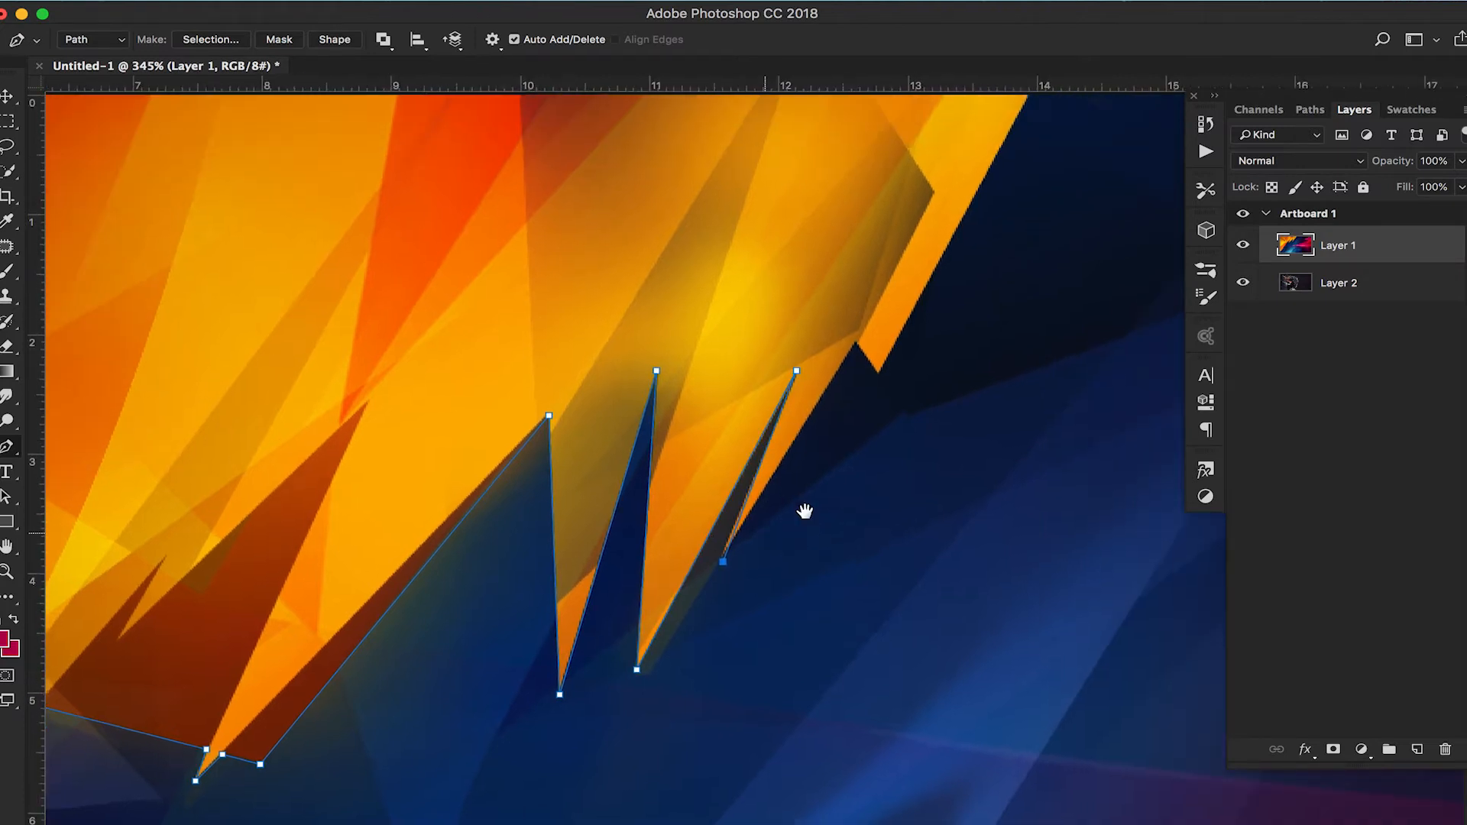
left_click(856, 346)
left_click_drag(907, 370, 697, 553)
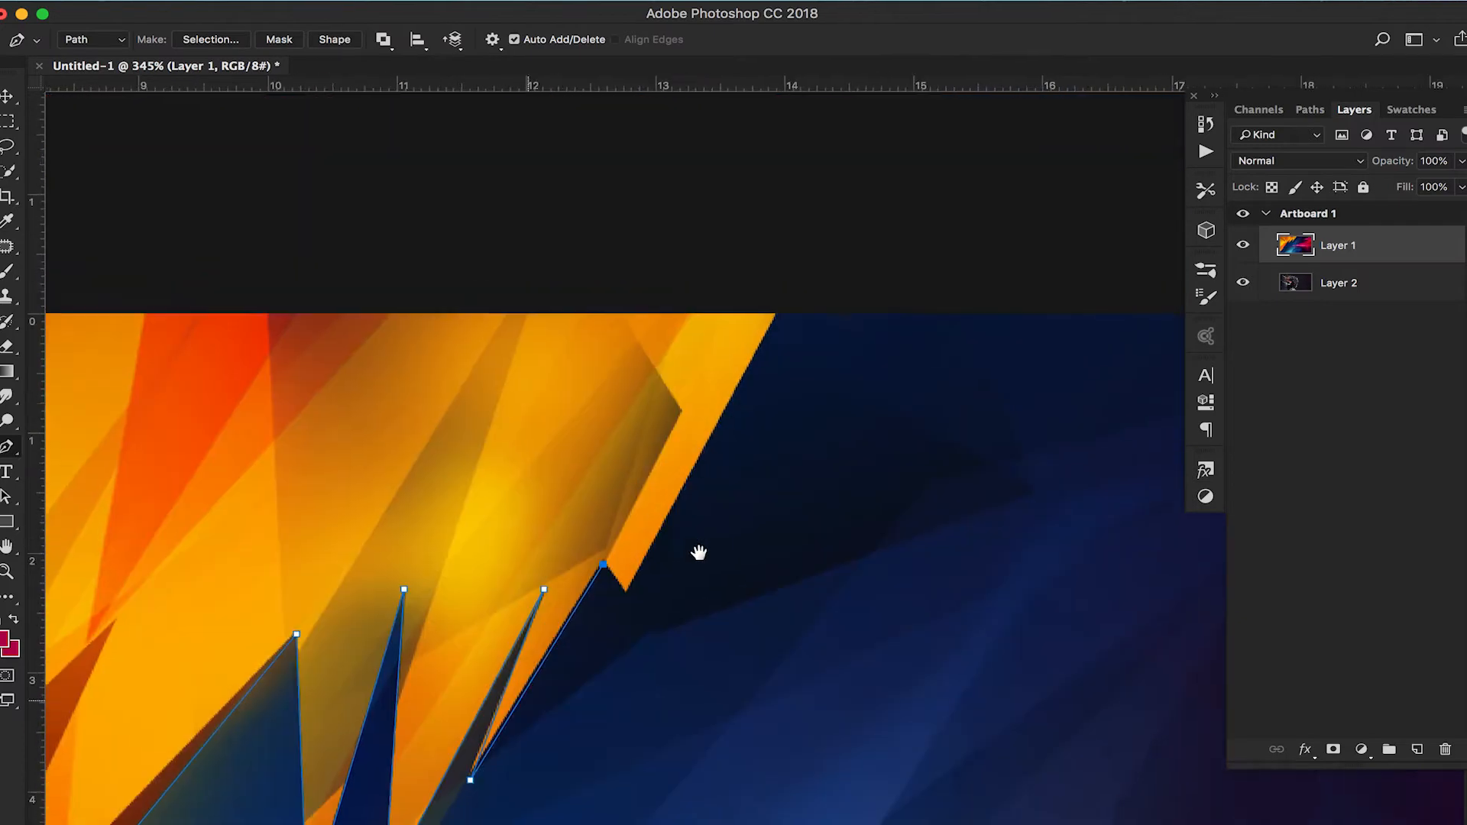
left_click(621, 596)
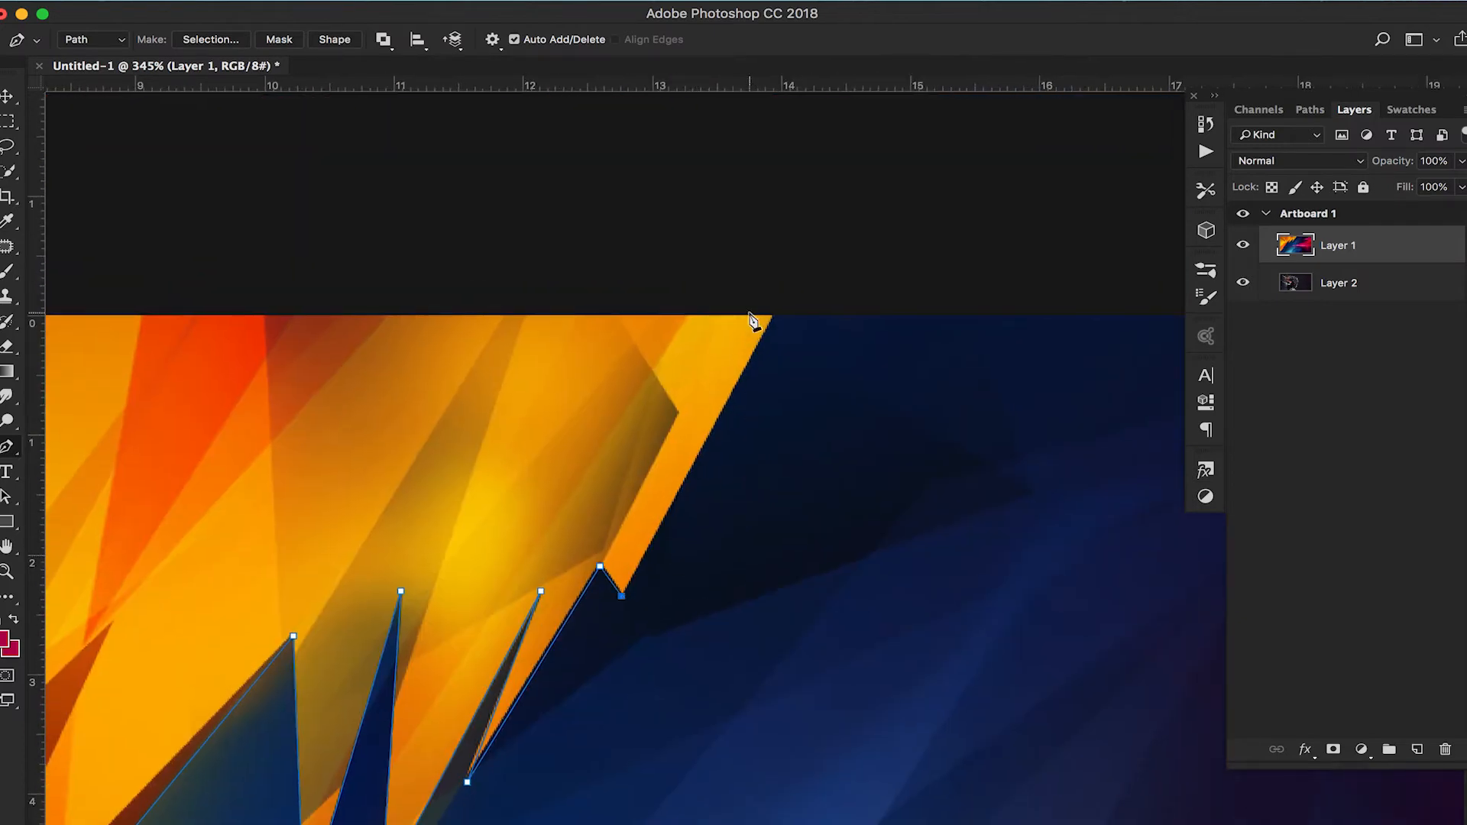
left_click(774, 316)
Close the path at its starting anchor by routing it outside the artboard's upper-left corner, enclosing the whole orange area.
left_click_drag(612, 451, 830, 416)
scroll(829, 415, "down", 5)
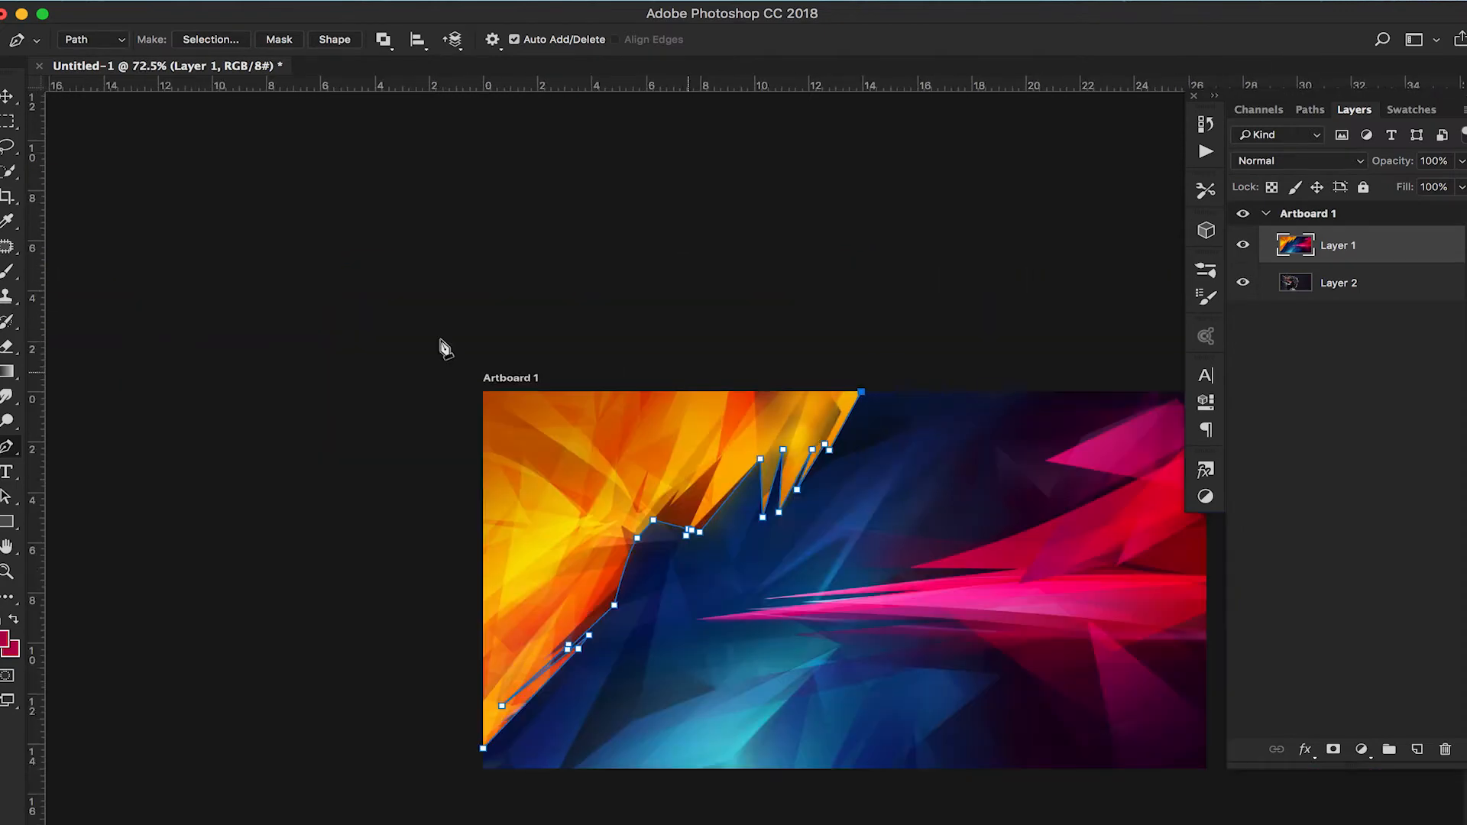
left_click(446, 352)
scroll(520, 468, "down", 5)
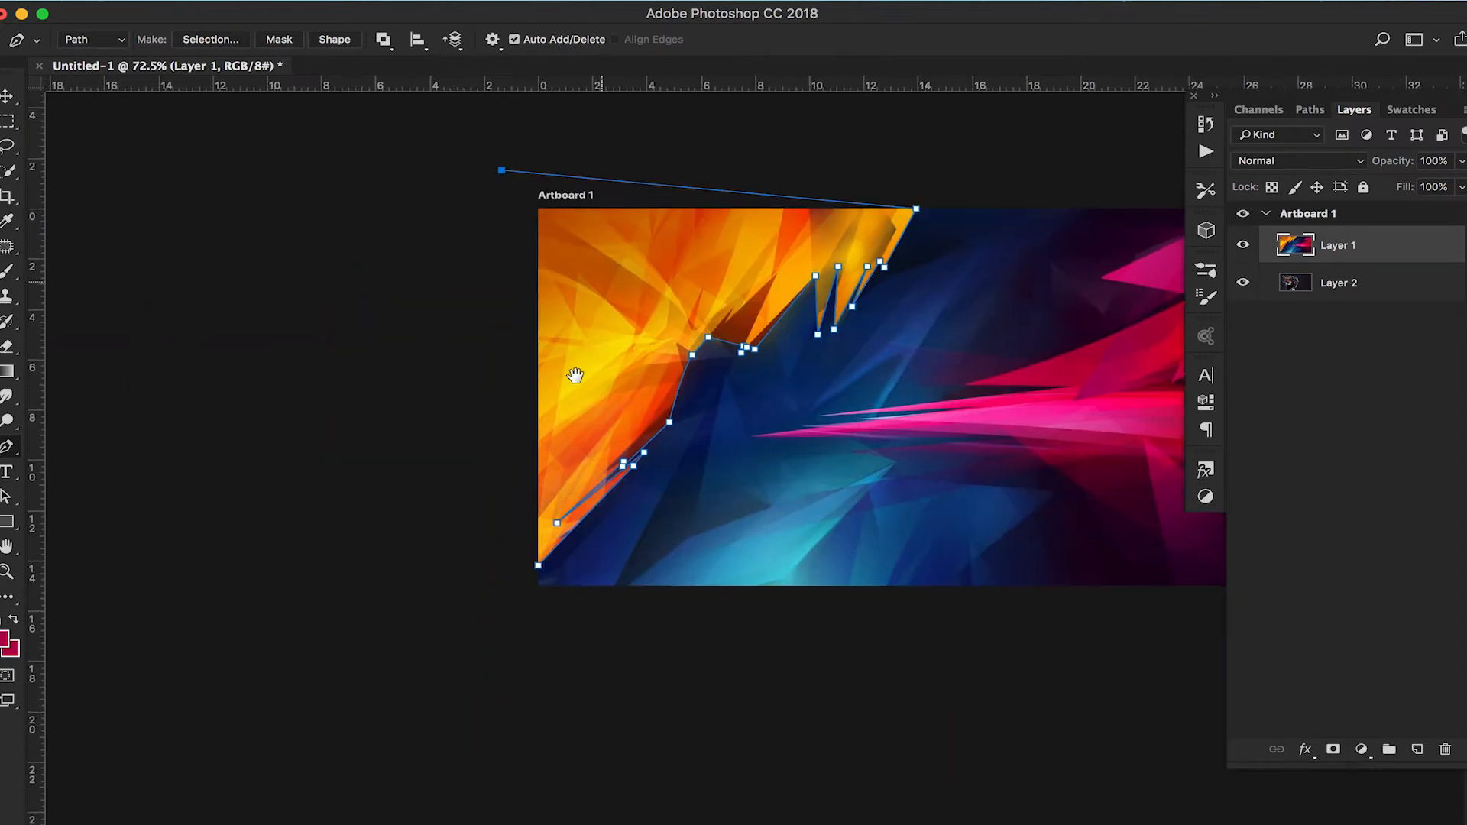
left_click(550, 555)
Convert the closed path into a new anti-aliased selection with a feather radius of 0 pixels.
scroll(683, 451, "up", 1)
scroll(682, 449, "up", 5)
scroll(682, 449, "down", 2)
left_click_drag(860, 369, 764, 474)
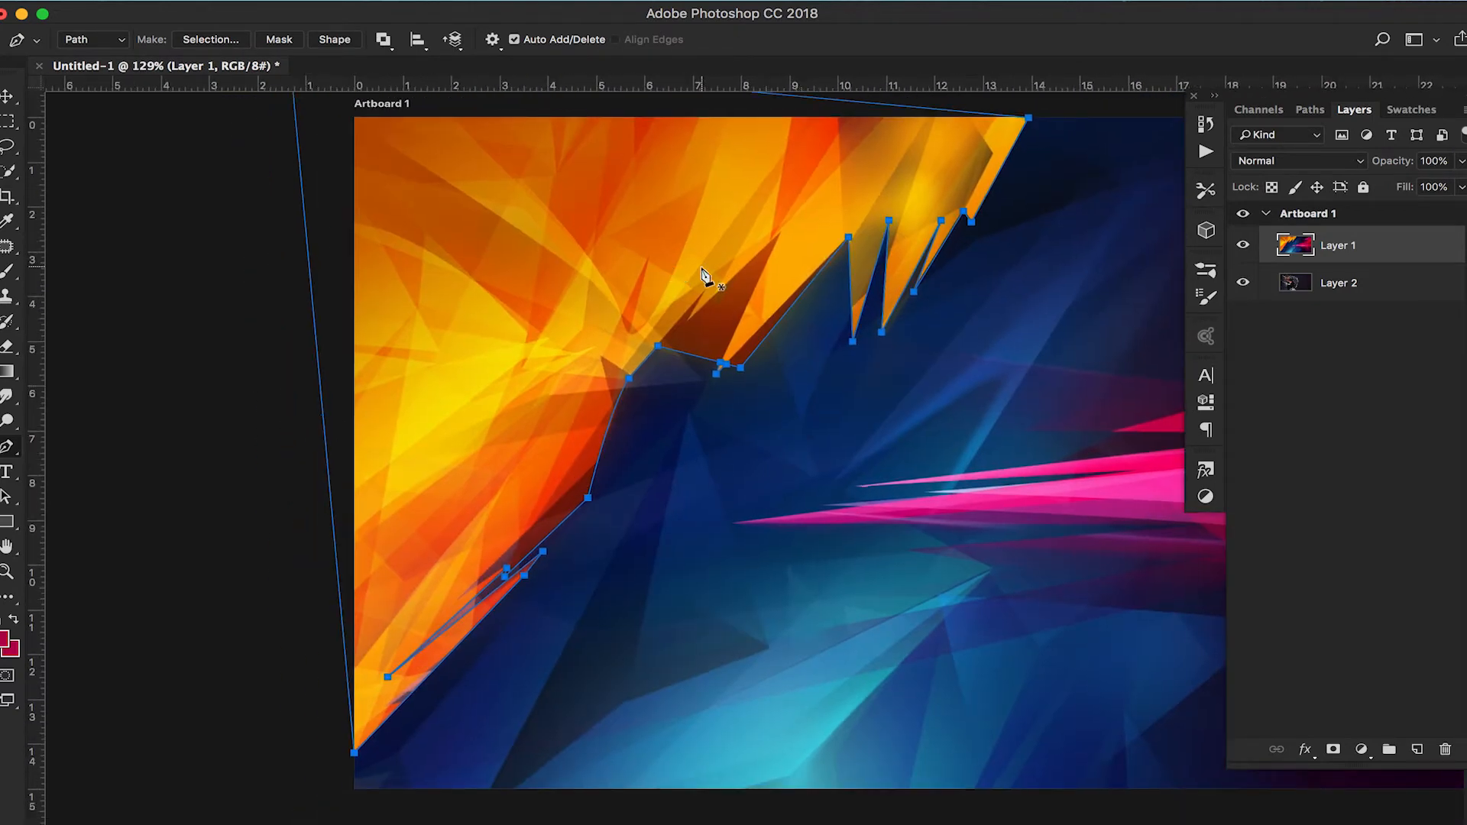
right_click(616, 419)
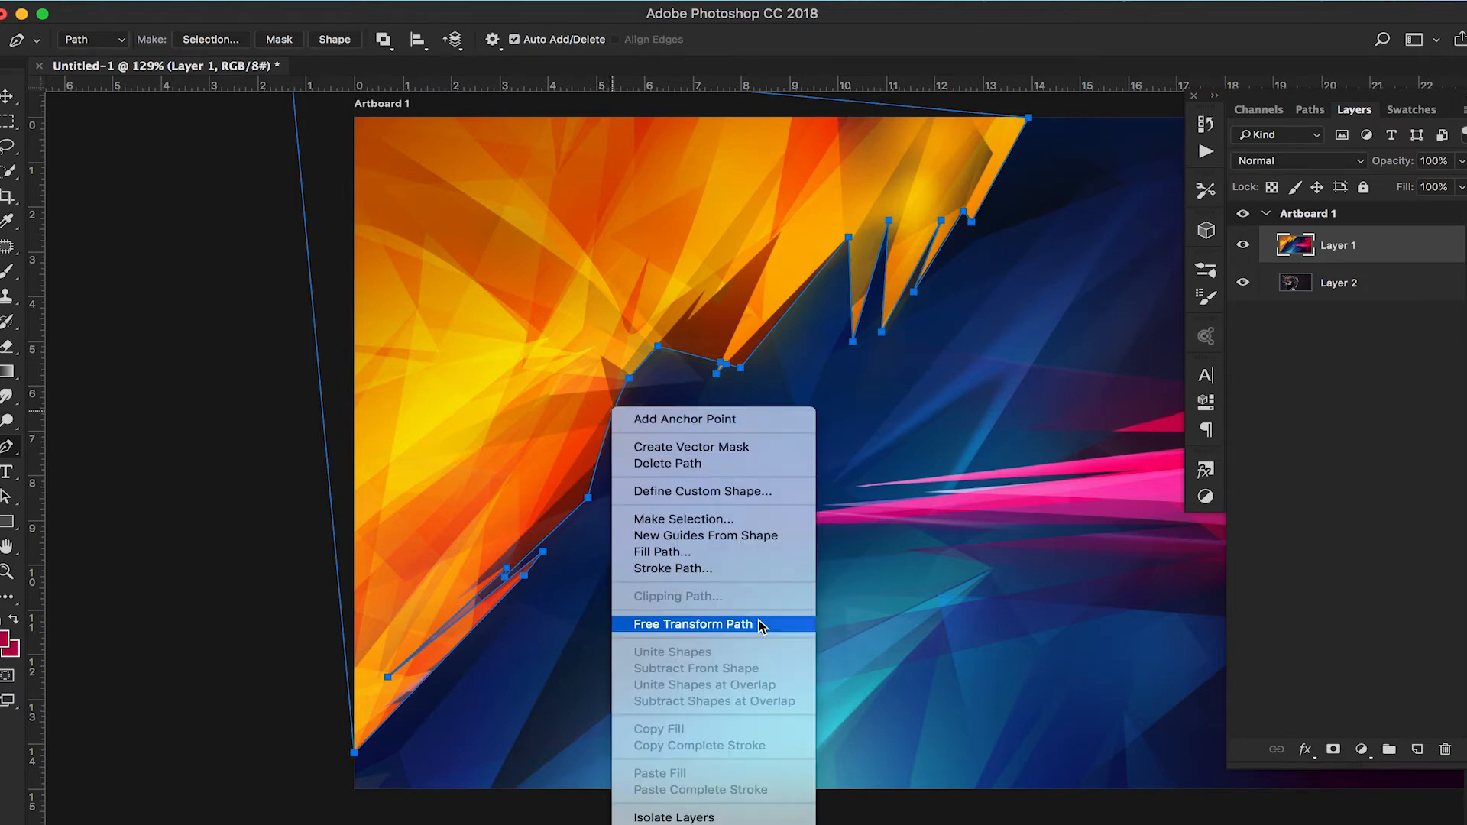
left_click(747, 520)
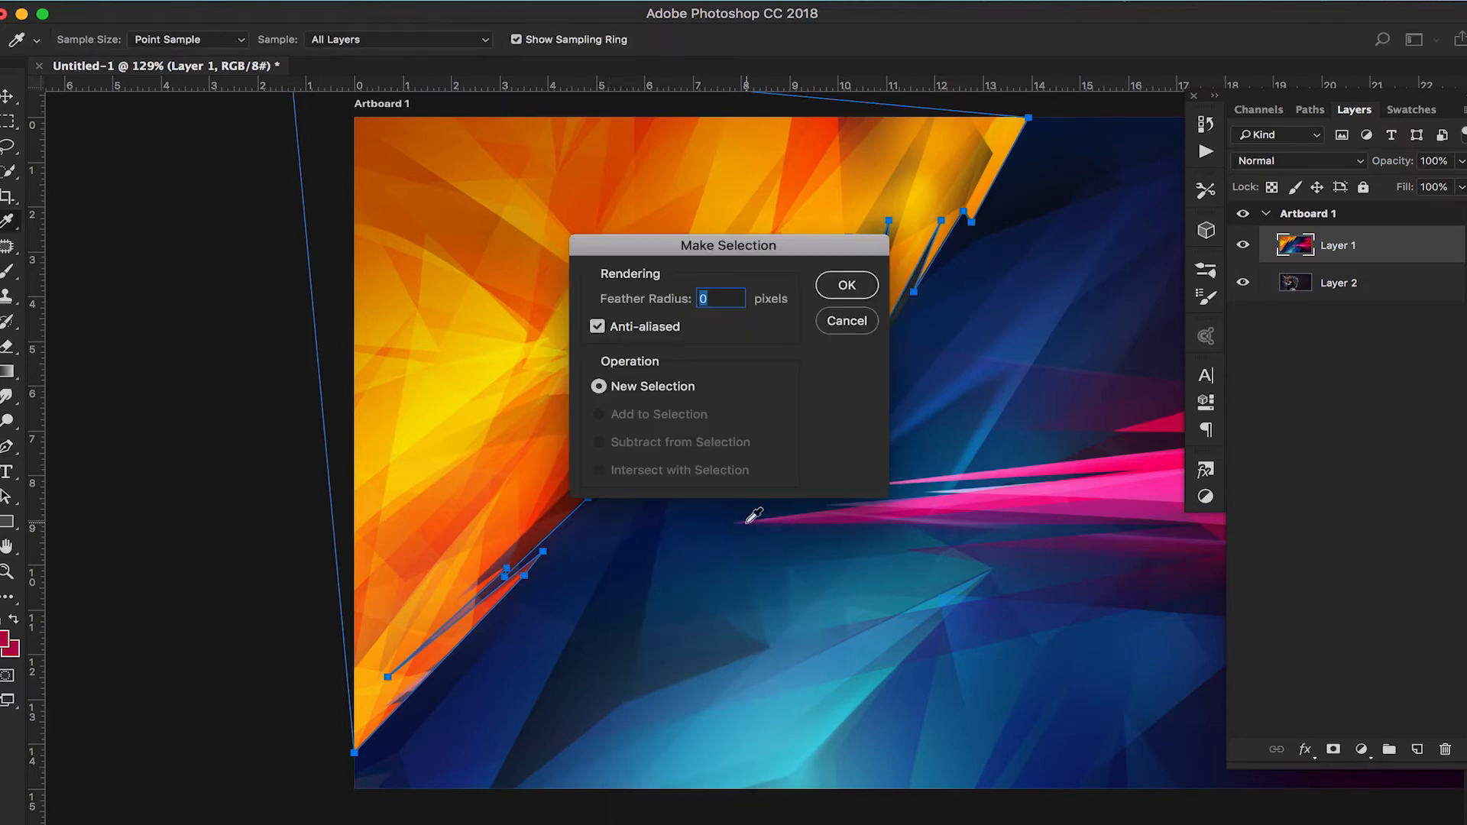
left_click(850, 289)
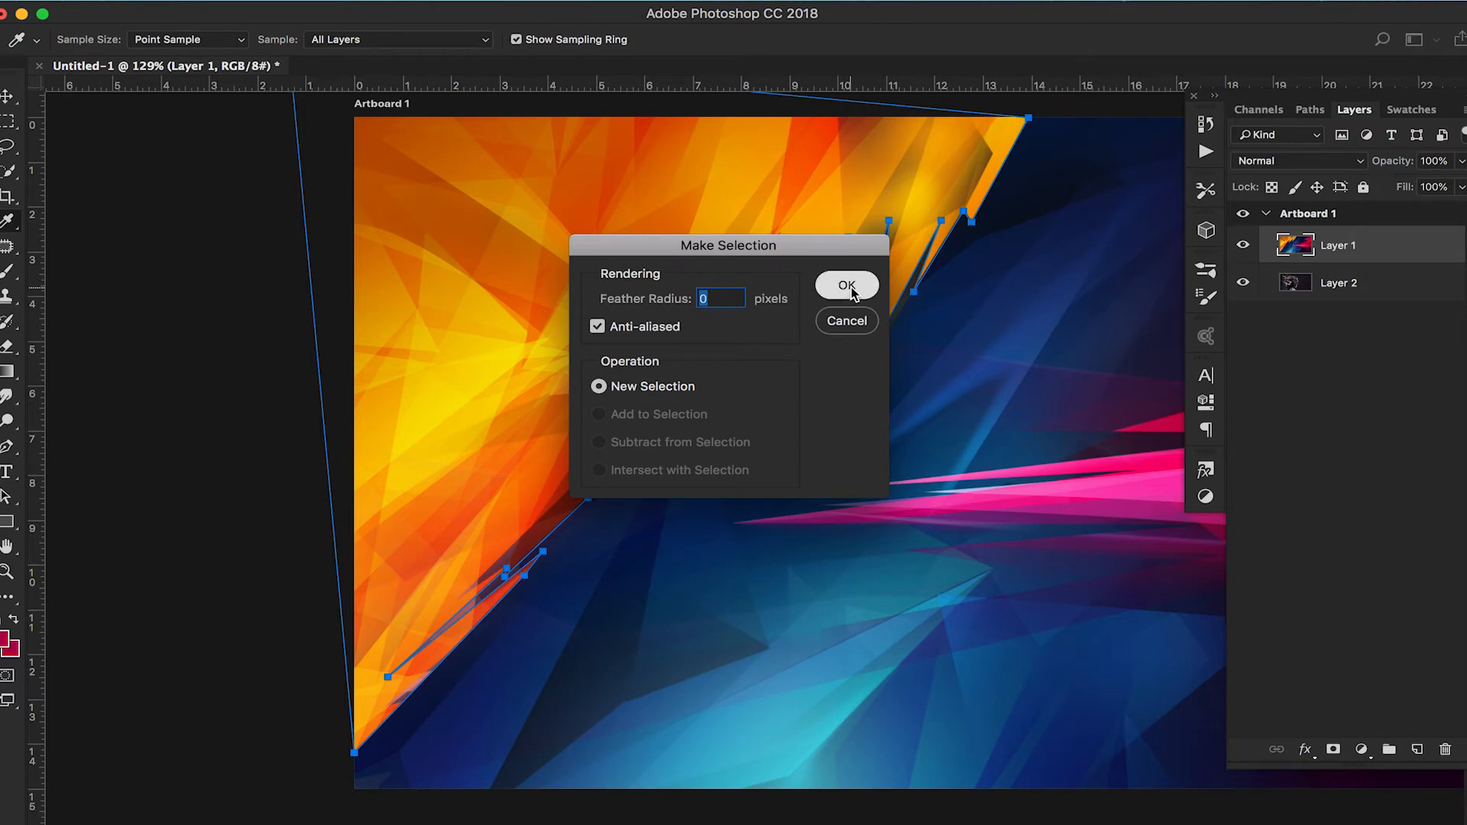
Add a layer mask to Layer 1 from the selection of the orange area.
scroll(1003, 397, "down", 2)
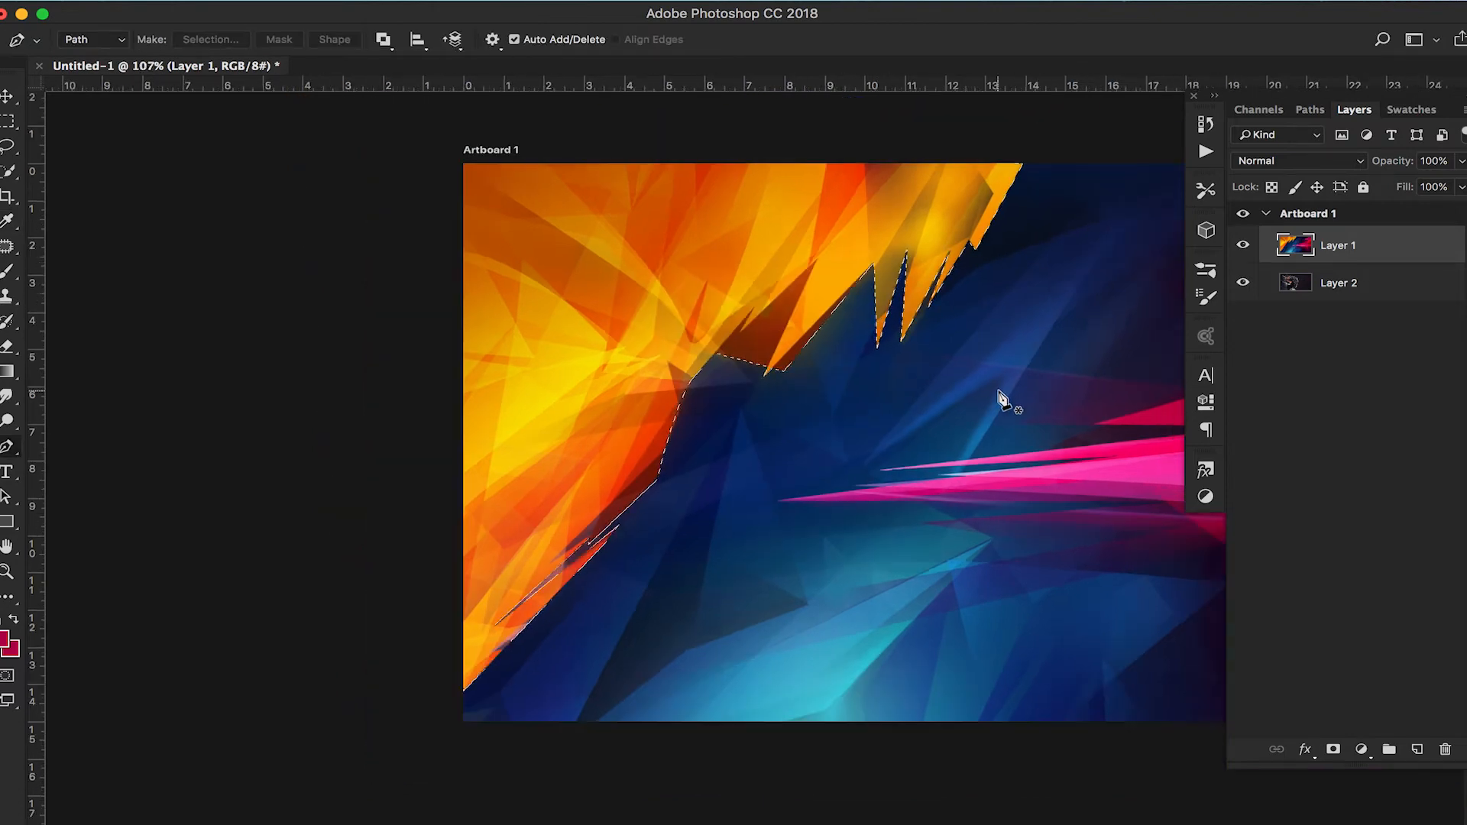
scroll(747, 403, "right", 8)
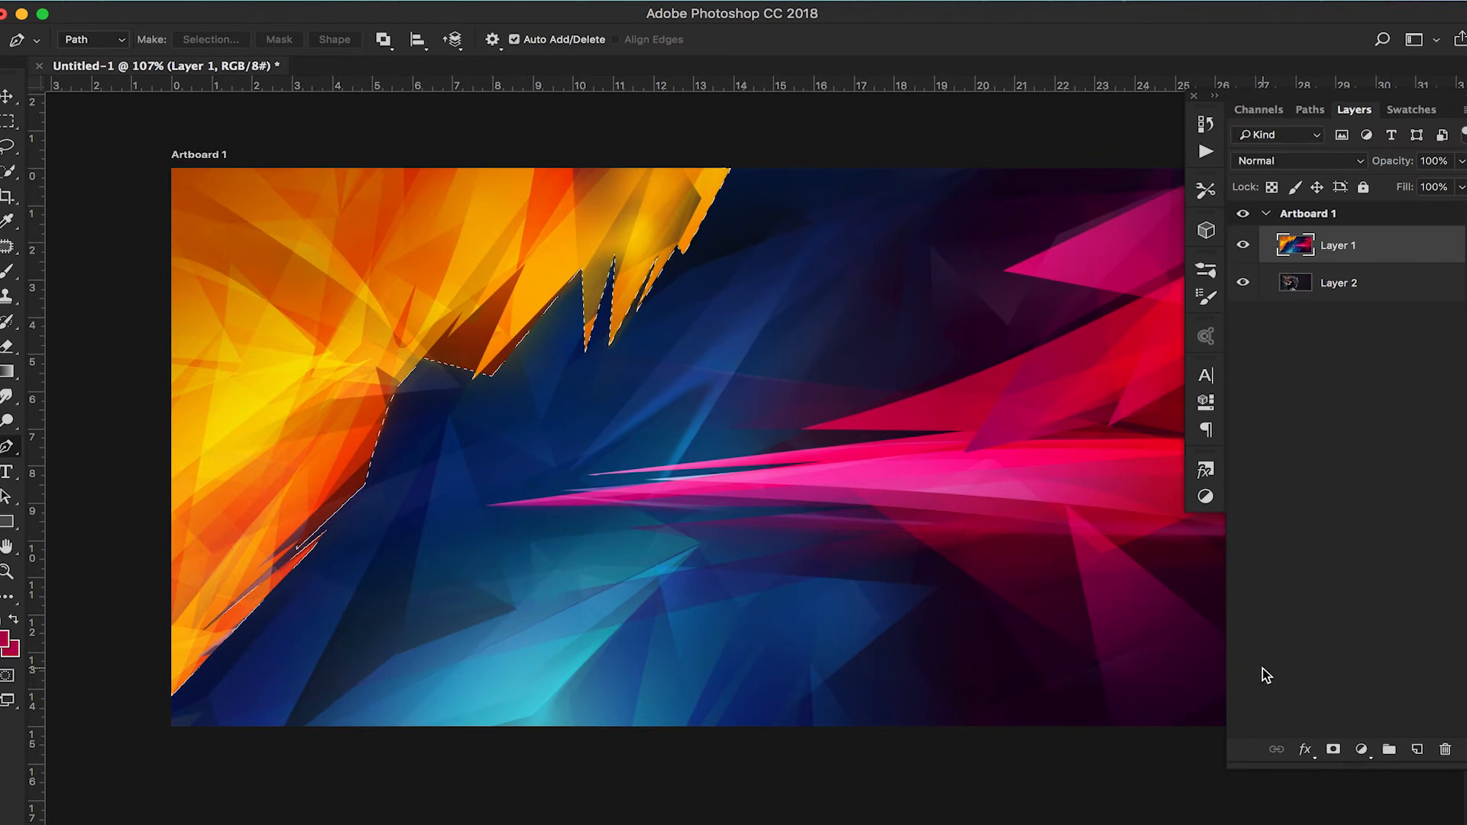
left_click(1334, 757)
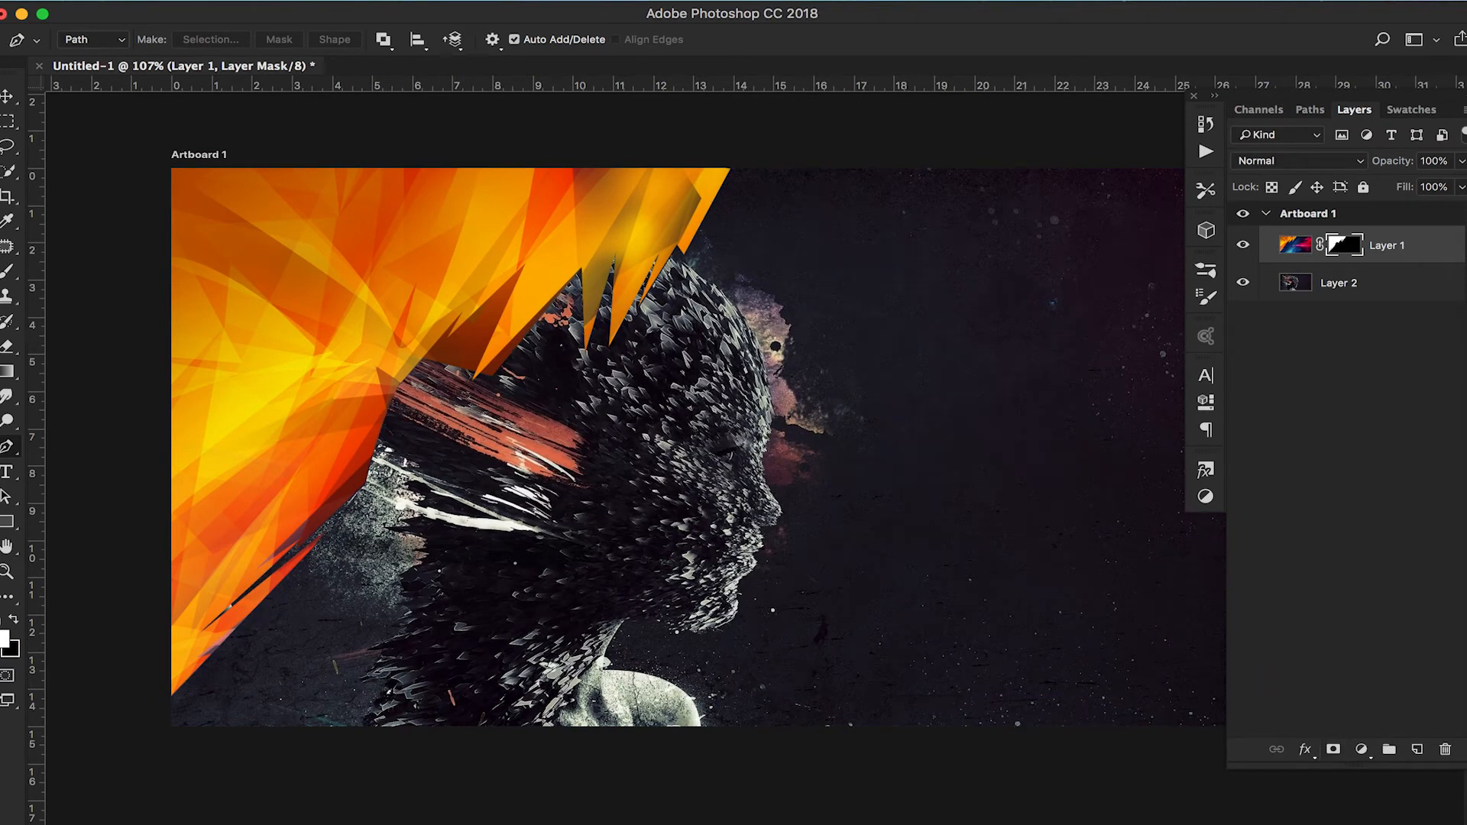
Examine the masked artwork over the portrait, hiding and showing Layer 1 for comparison.
left_click(9, 120)
scroll(767, 420, "down", 2)
left_click_drag(892, 451, 780, 413)
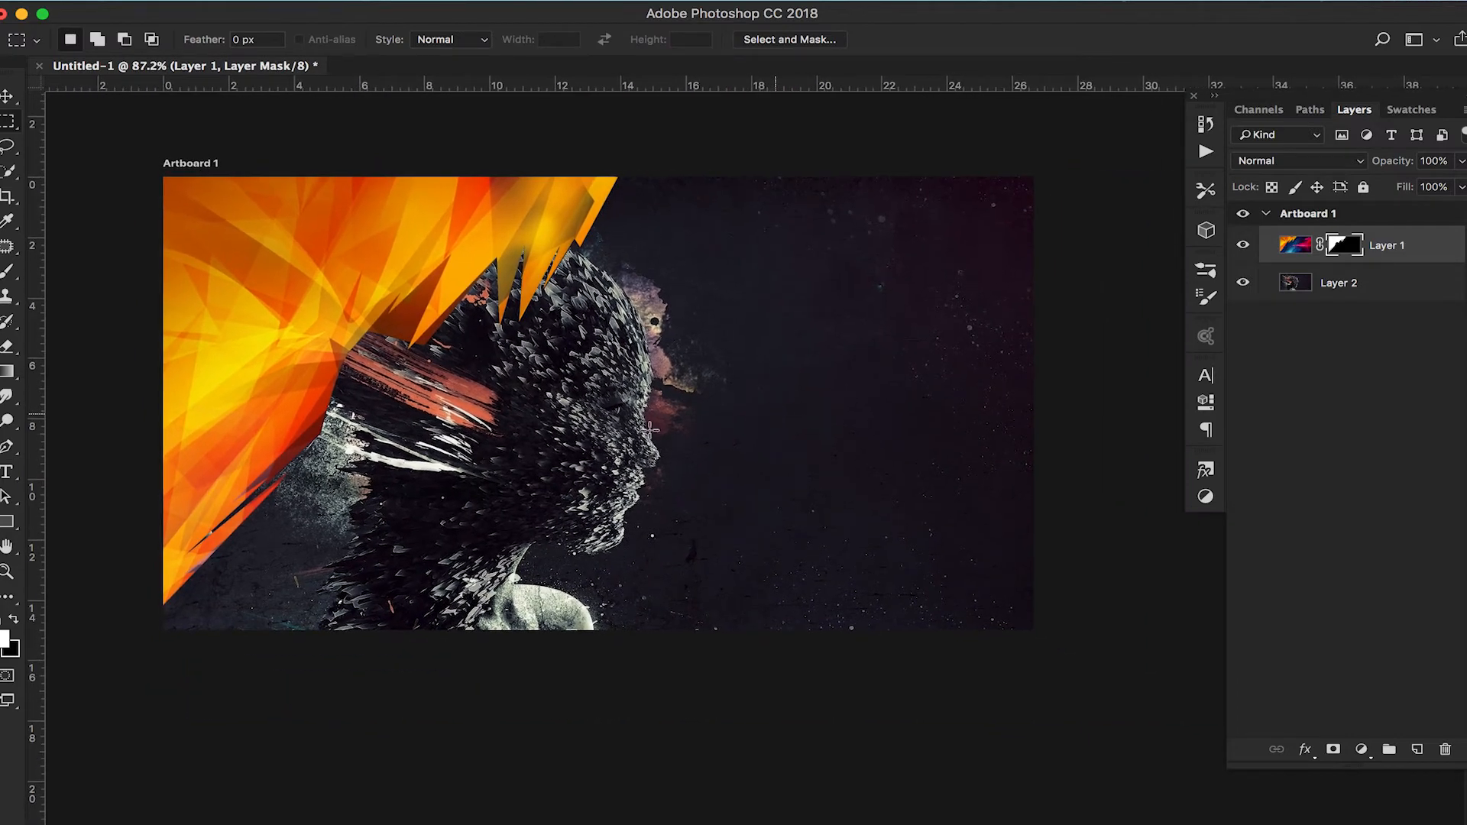
scroll(556, 406, "up", 3)
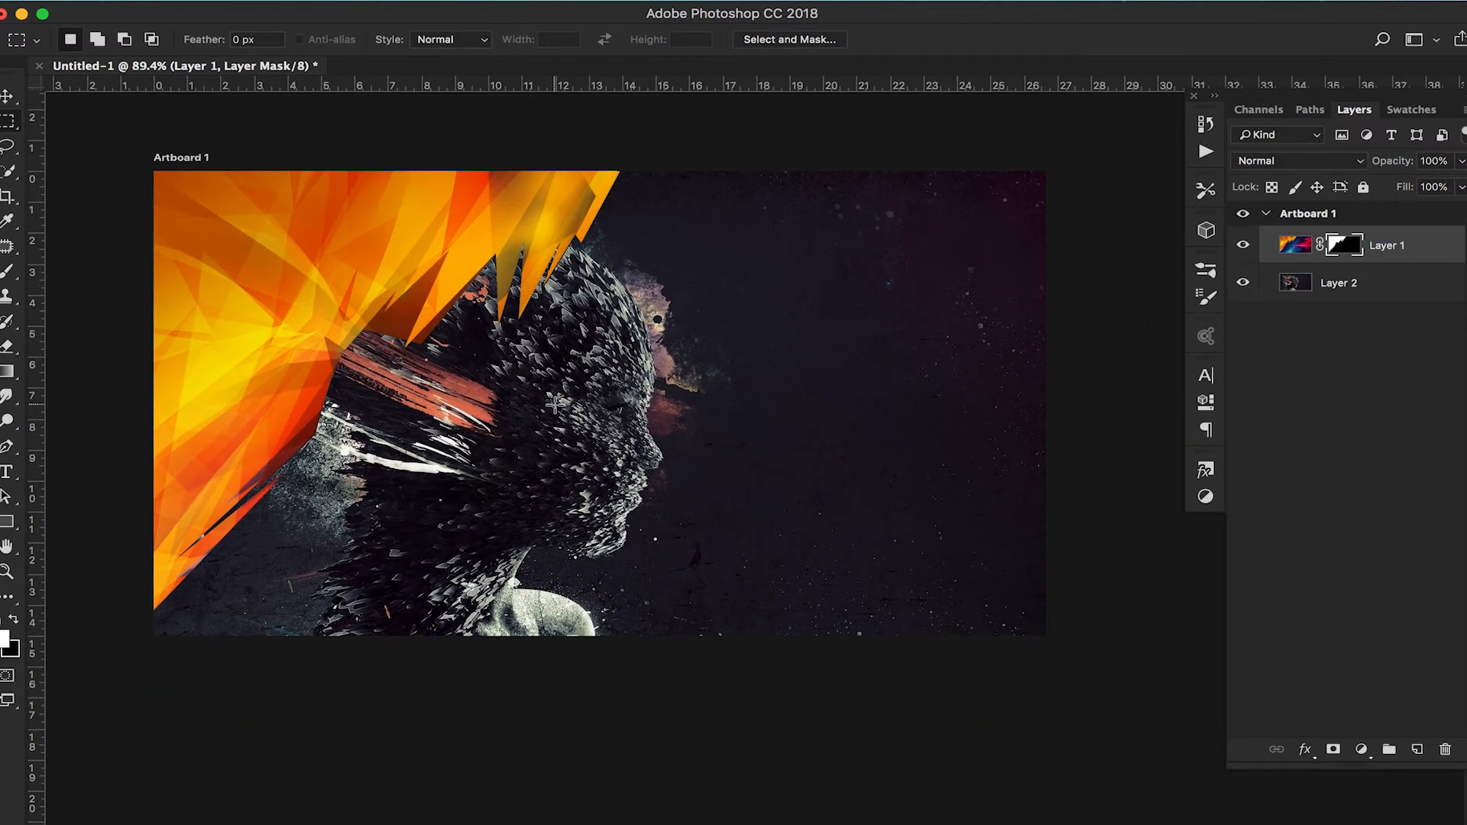
left_click_drag(554, 404, 606, 426)
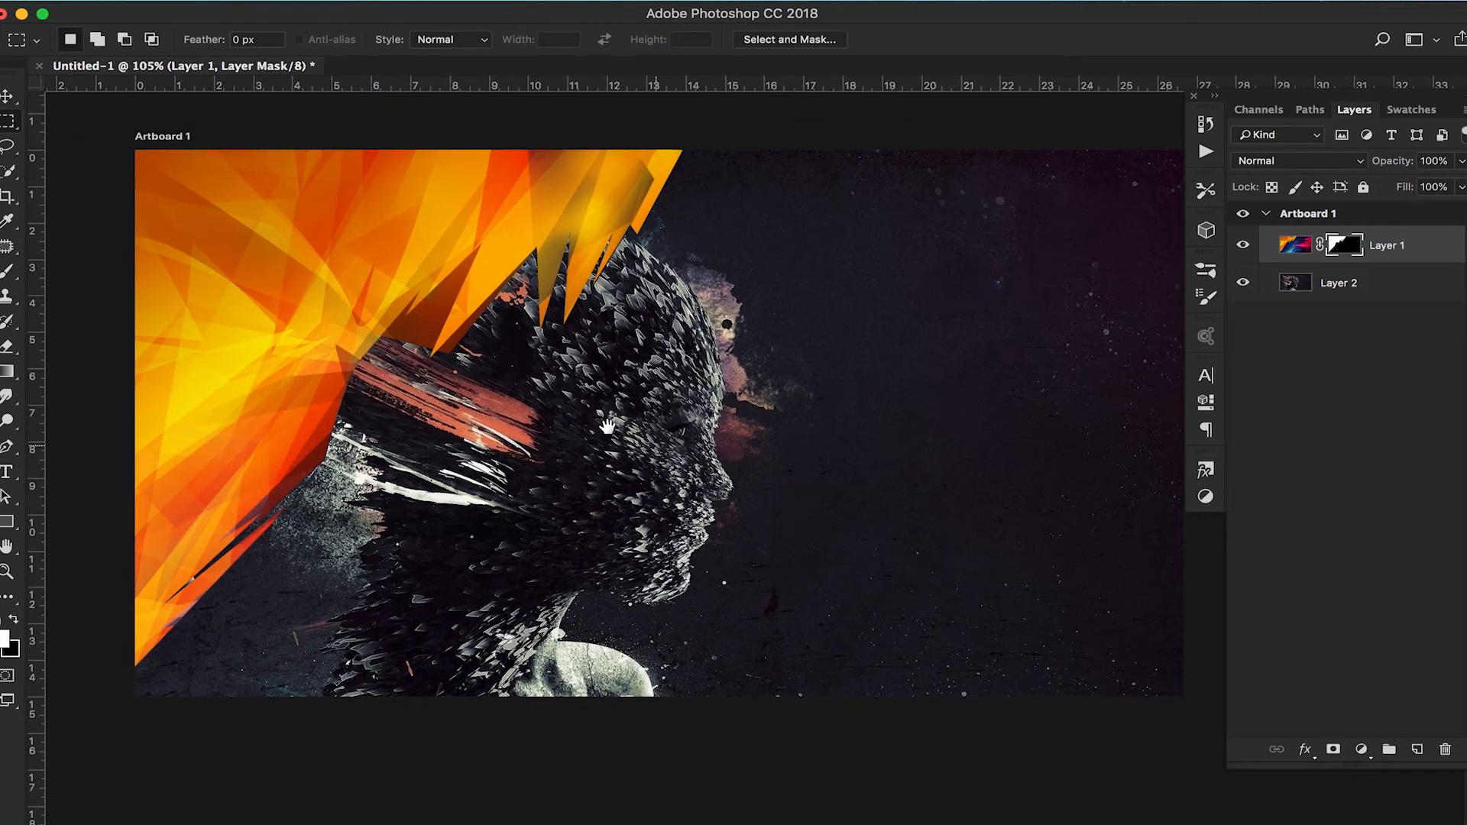
left_click(1245, 248)
left_click(1245, 248)
left_click(1245, 247)
left_click(1245, 248)
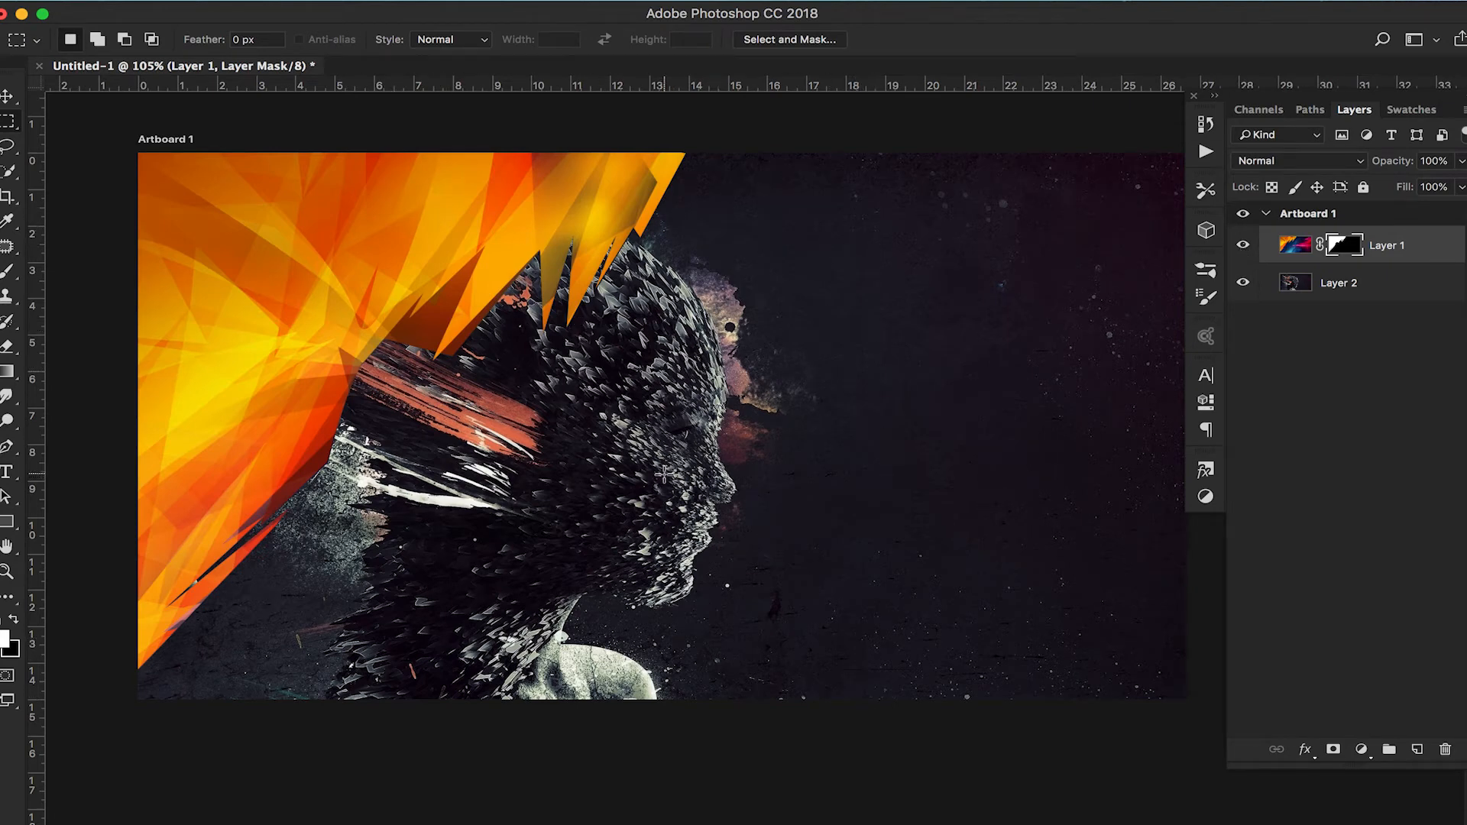
Undo the layer mask on Layer 1 and clear the selection.
key("super+z")
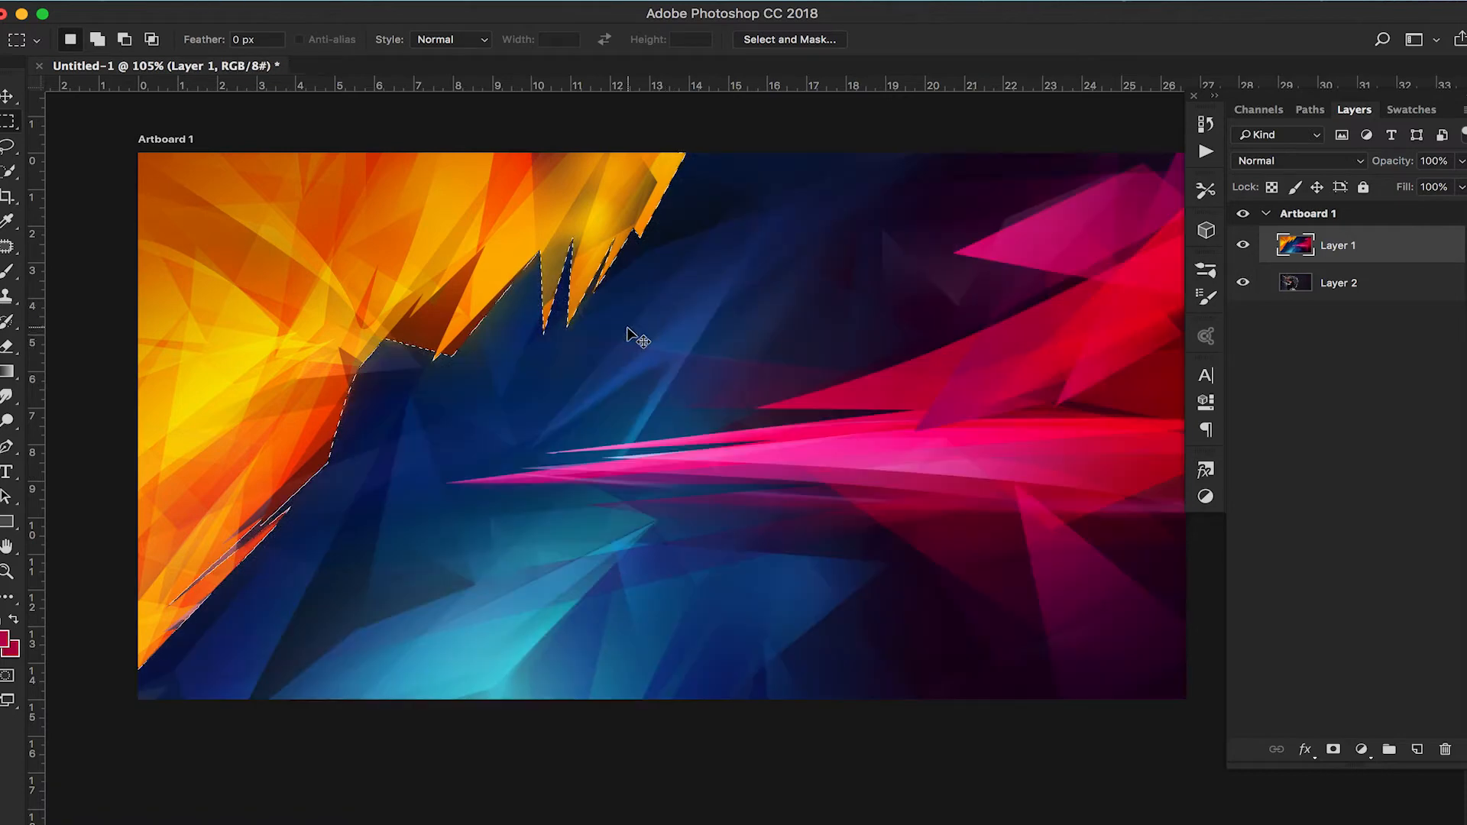
key("super+d")
scroll(689, 434, "down", 2)
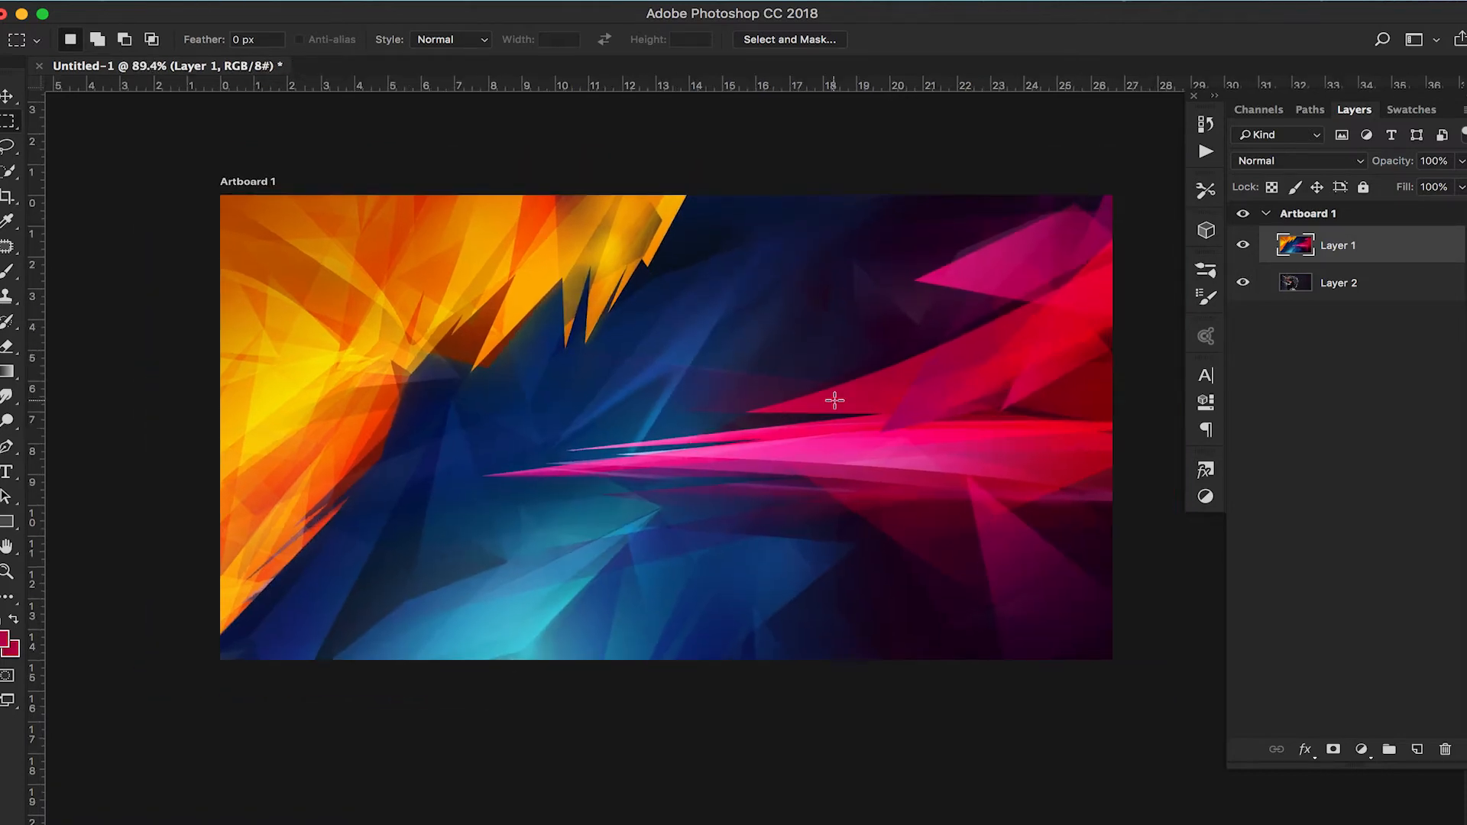
Try to select the orange area with the Magic Wand at tolerance 32, adding several orange, yellow and brown patches.
left_click_drag(9, 176, 141, 187)
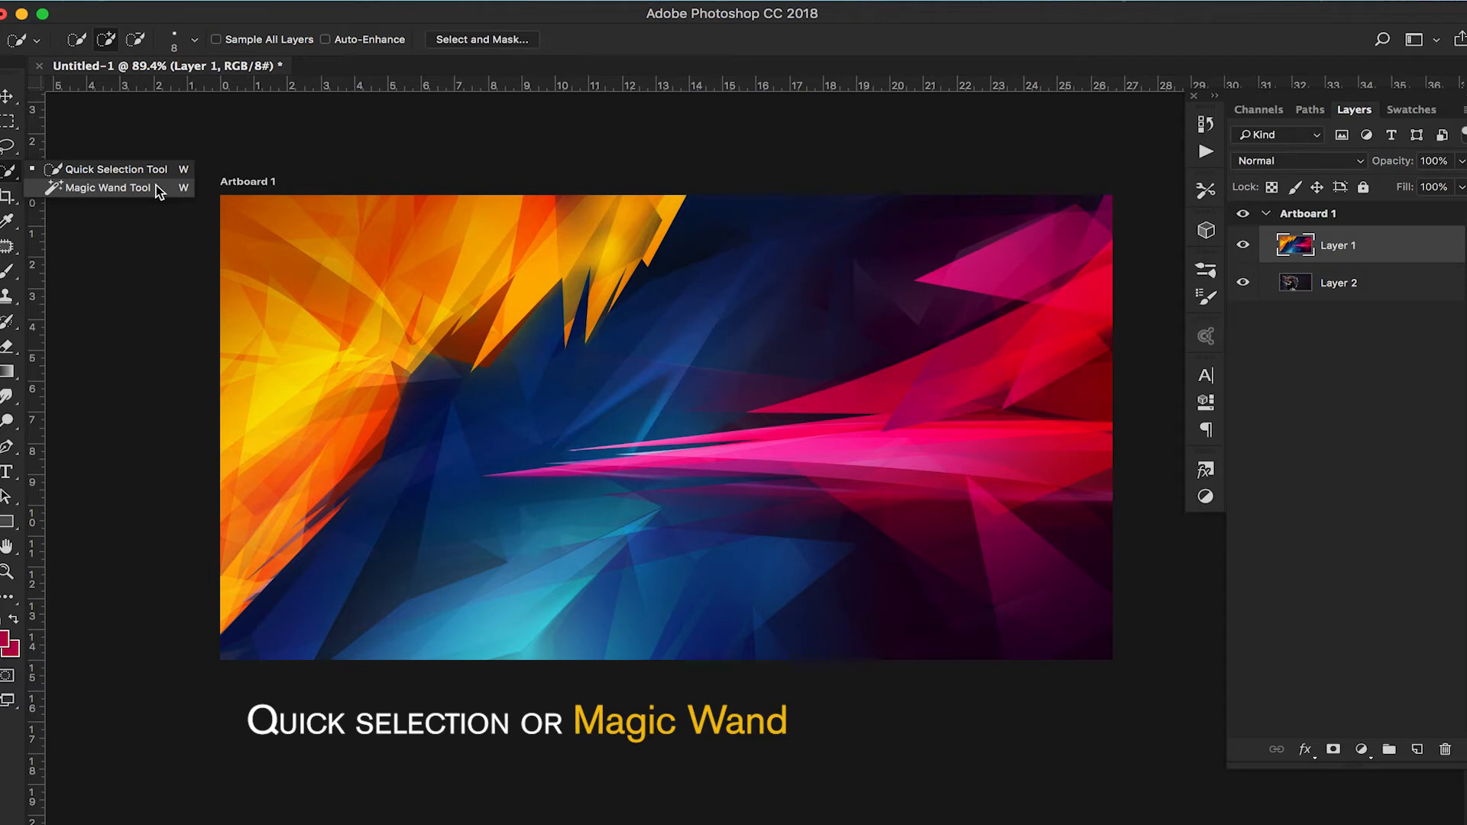
left_click(156, 185)
left_click(254, 231)
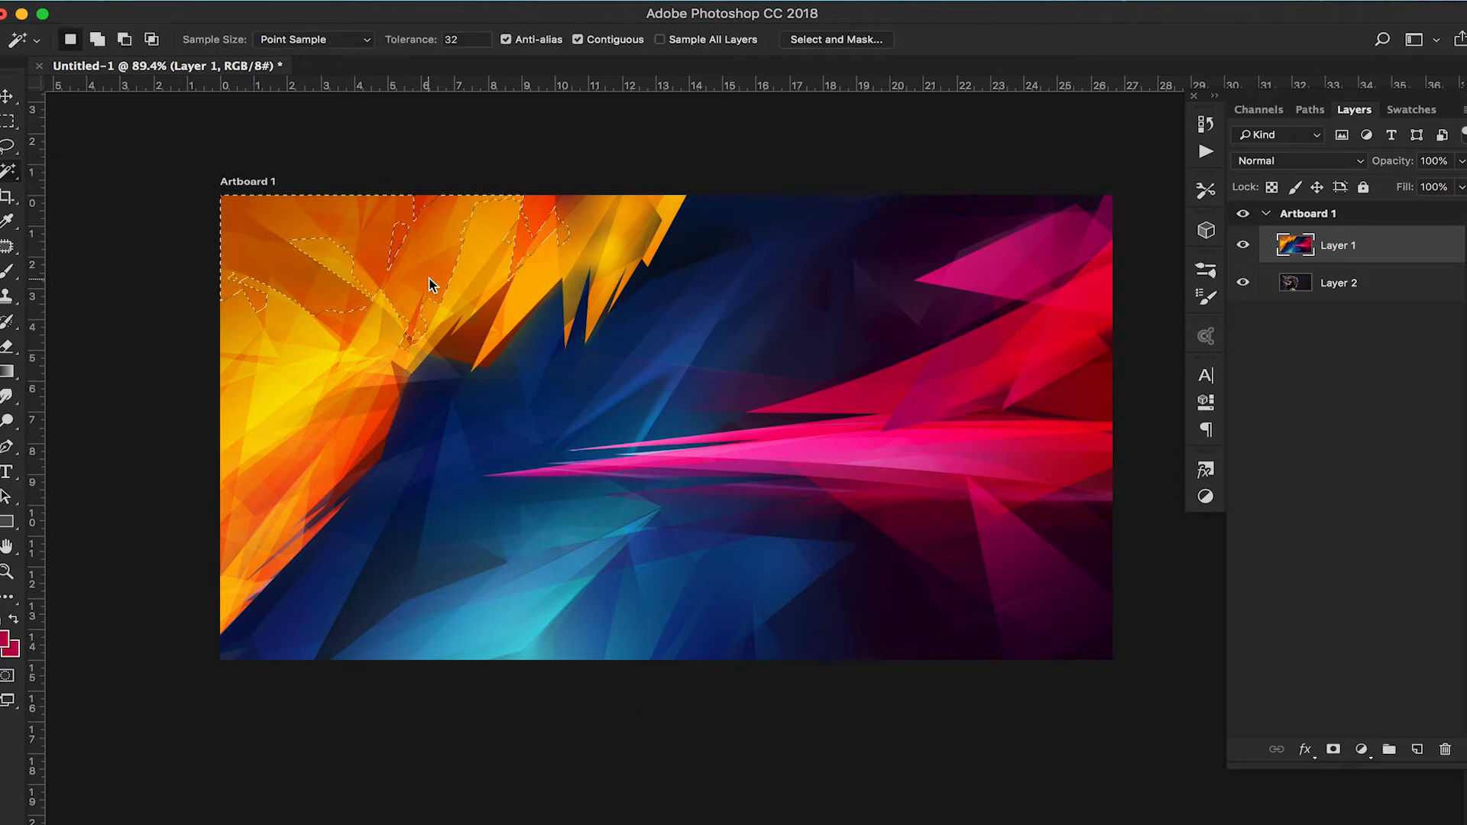
left_click(396, 239, "shift")
left_click(484, 329, "shift")
left_click(603, 243, "shift")
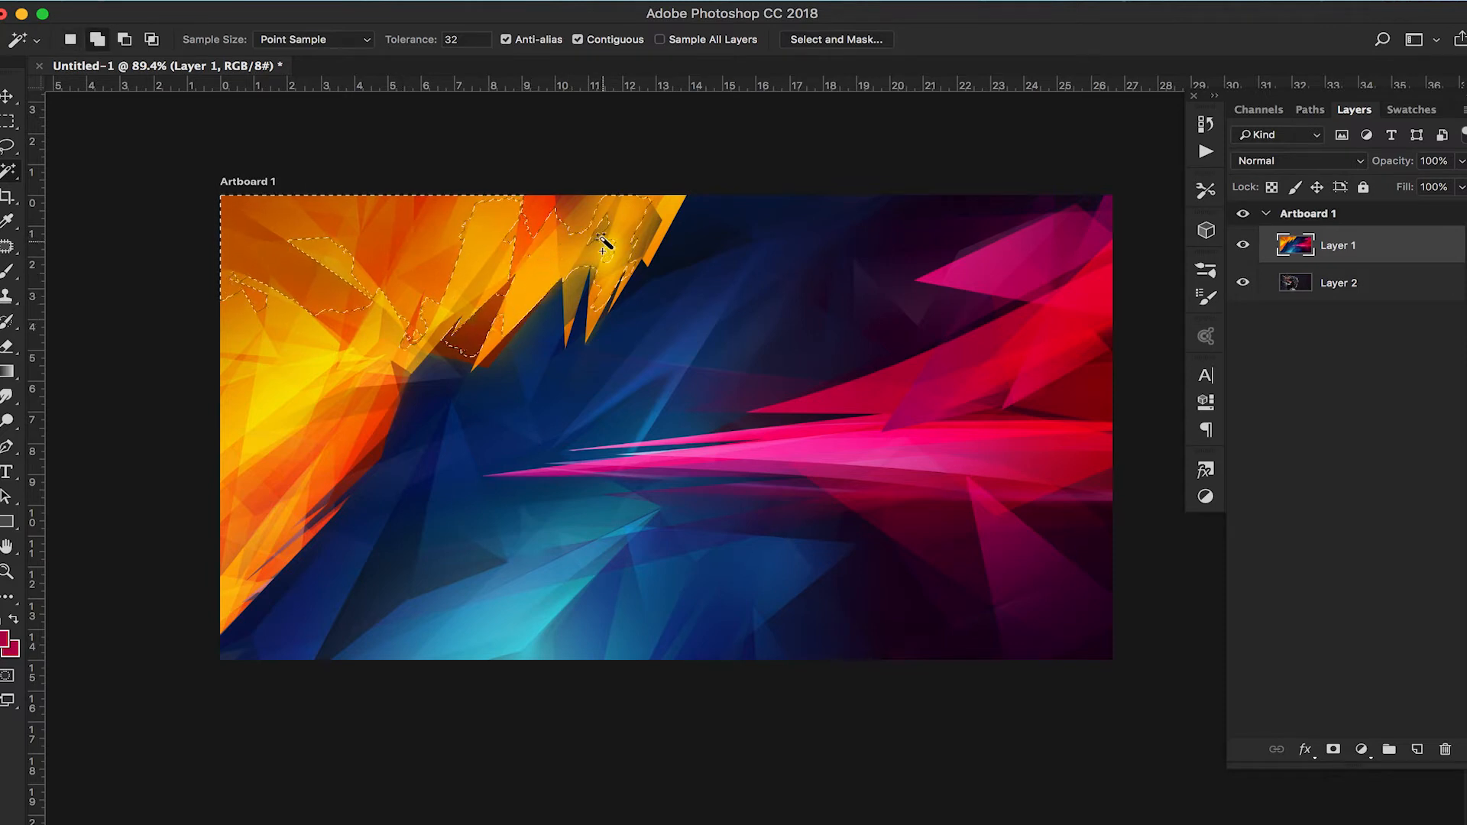
left_click(587, 226, "shift")
left_click(542, 217, "shift")
left_click(354, 377, "shift")
Clear the Magic Wand selection from the artwork.
left_click(11, 144)
left_click(8, 97)
left_click(10, 121)
left_click(205, 190)
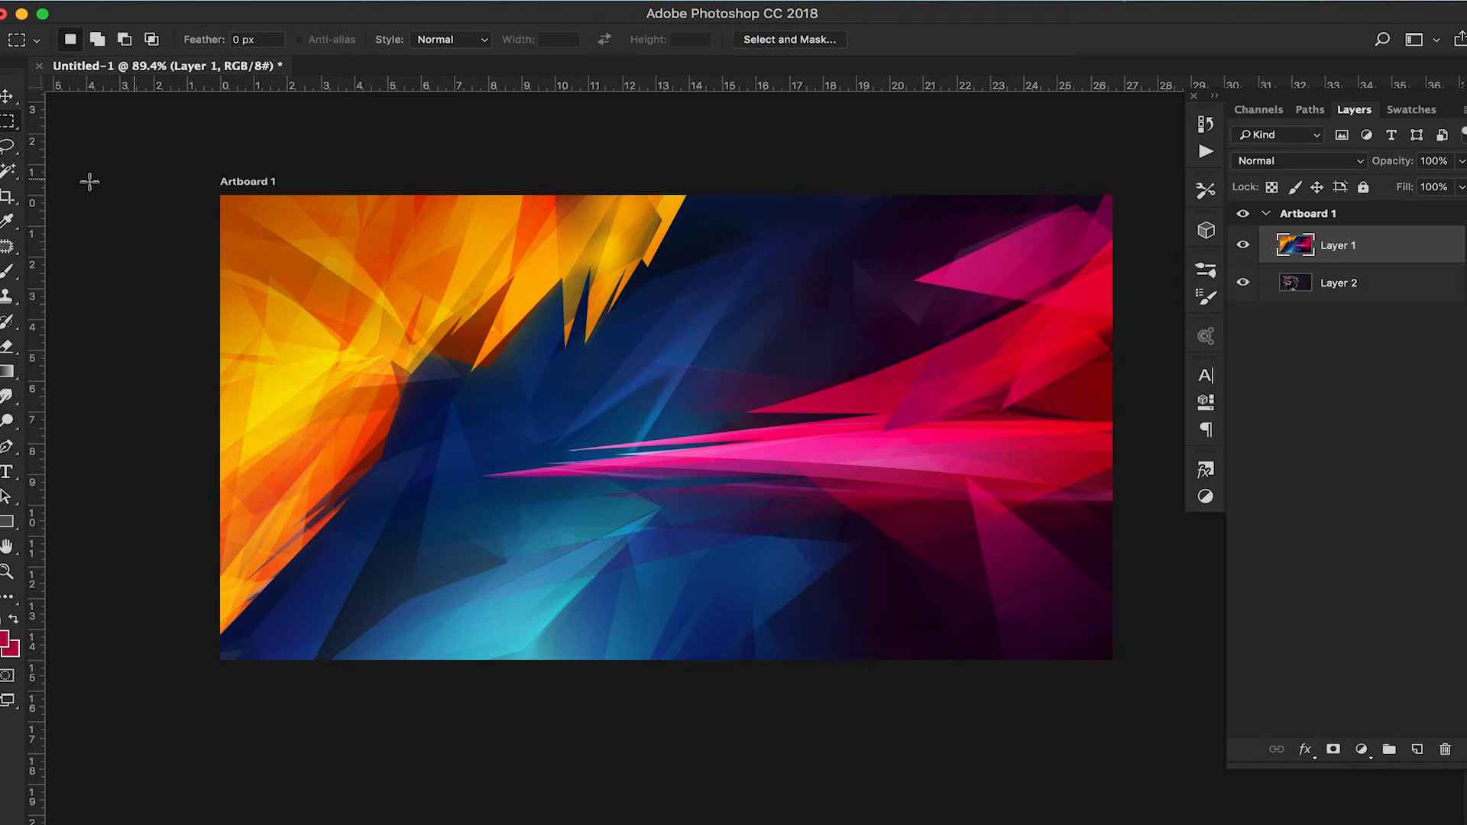
Select the orange and yellow area of Layer 1 by brushing across it with the Quick Selection tool.
left_click(14, 183)
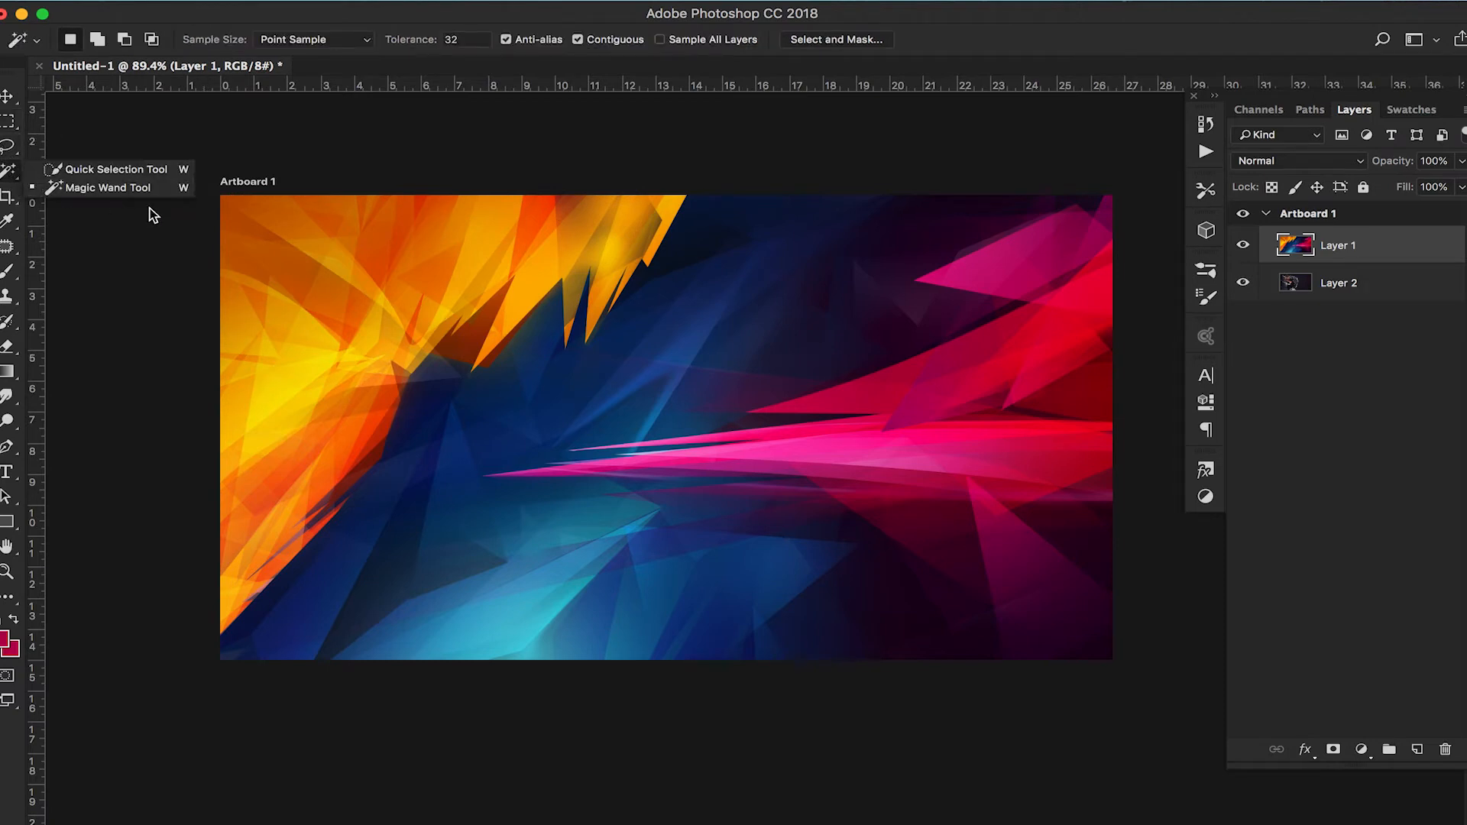
left_click(126, 169)
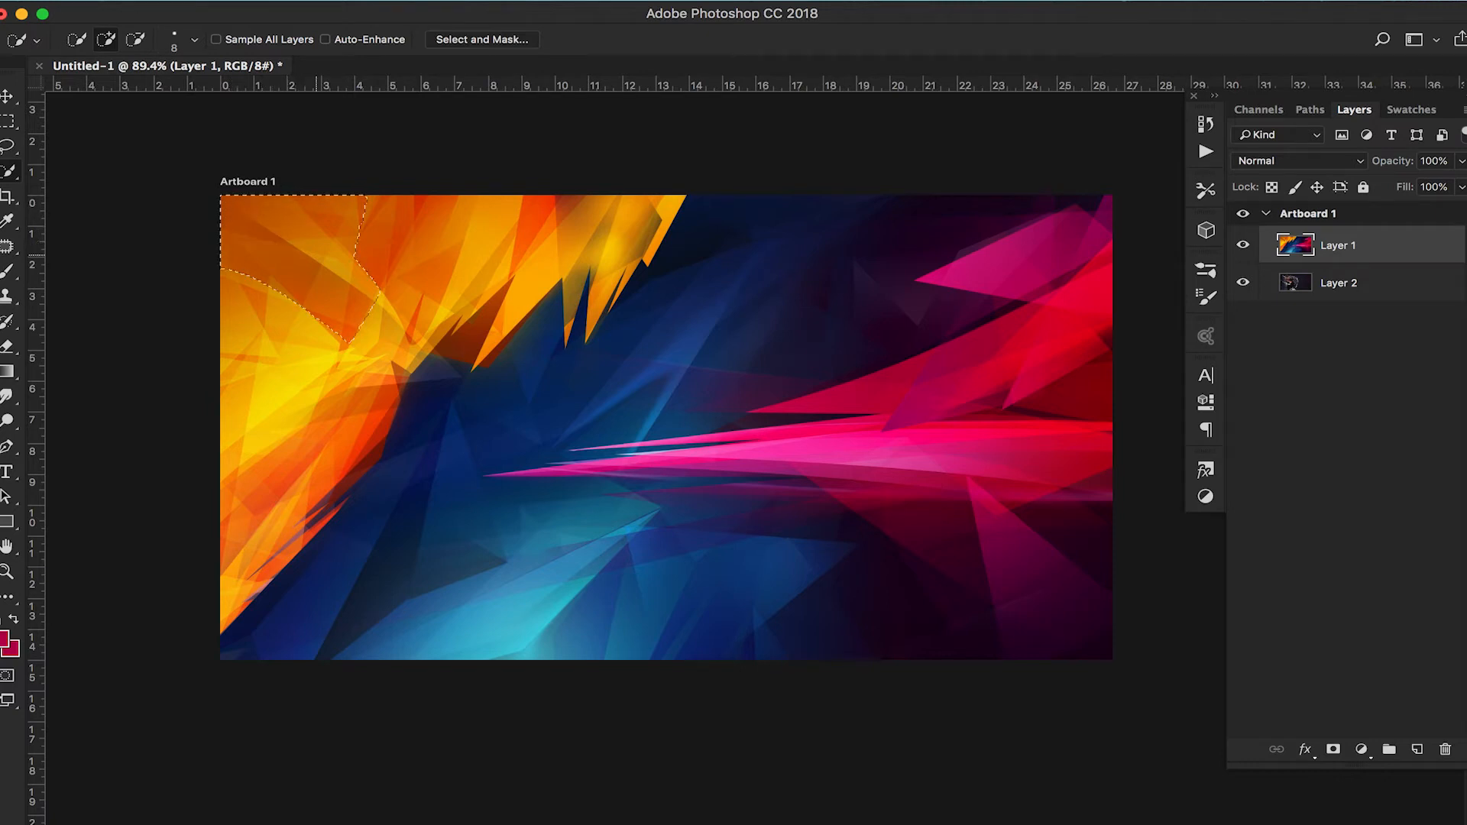
mouse_move(324, 254)
left_mouse_down()
mouse_move(459, 321)
mouse_move(612, 291)
mouse_move(440, 266)
left_mouse_up()
Reduce the Quick Selection brush to size 2 and subtract the dark purple sliver between the red shards from the selection.
scroll(336, 523, "up", 5, "alt")
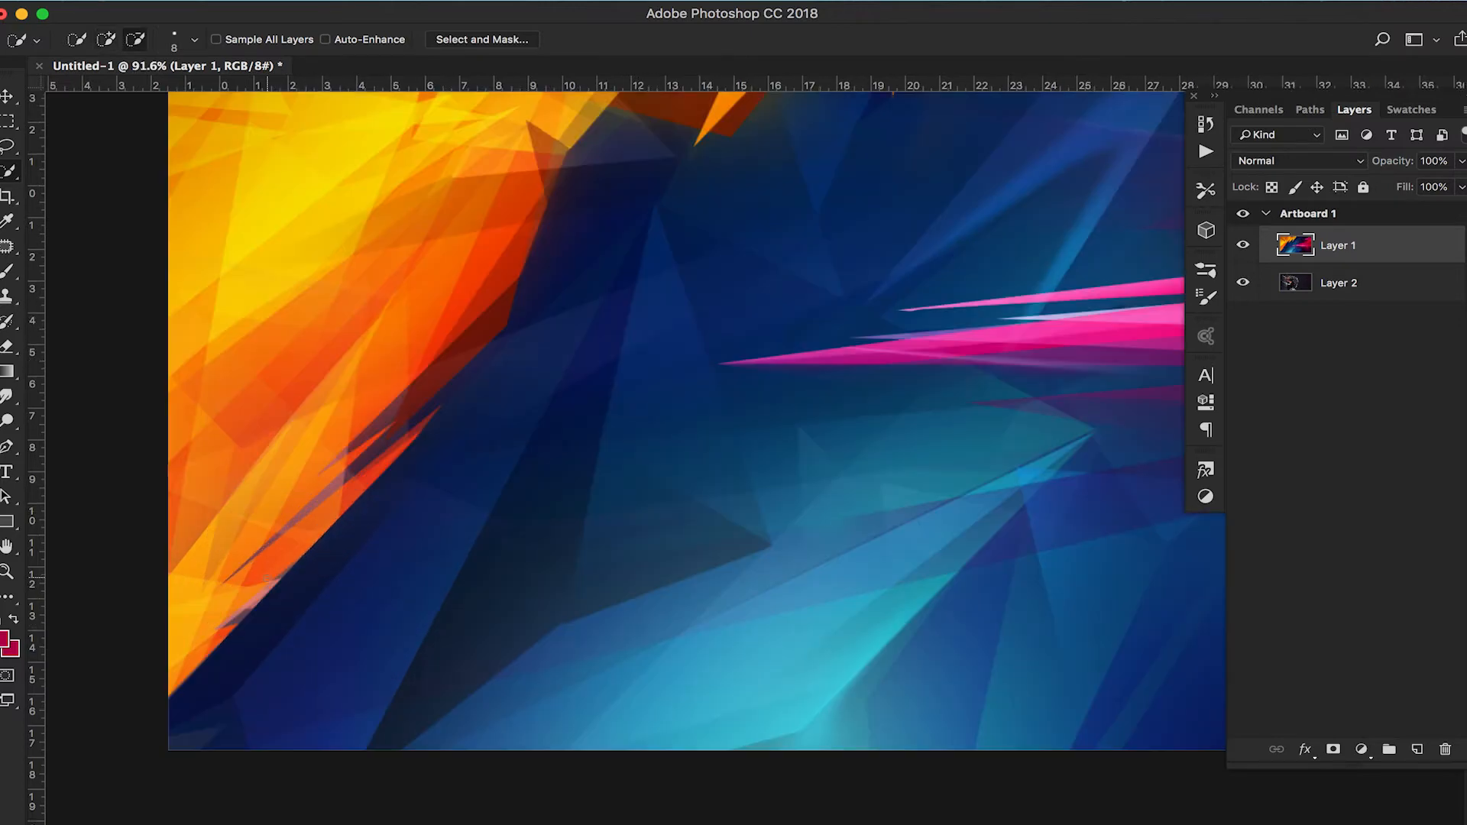
scroll(441, 381, "up", 6, "alt")
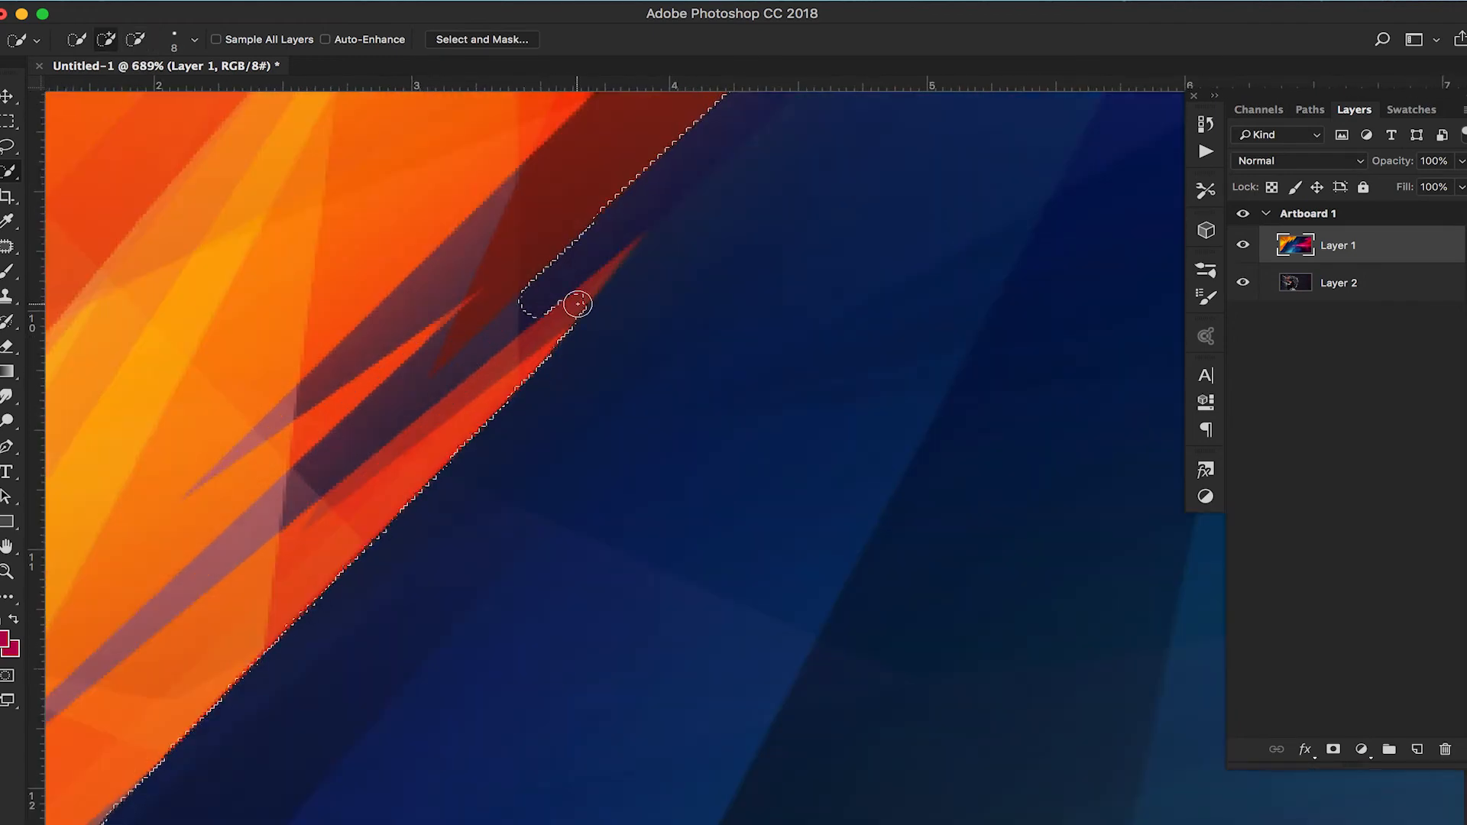
key("bracketleft")
key("bracketleft")
key("bracketleft")
key("bracketleft")
key("bracketleft")
key("bracketleft")
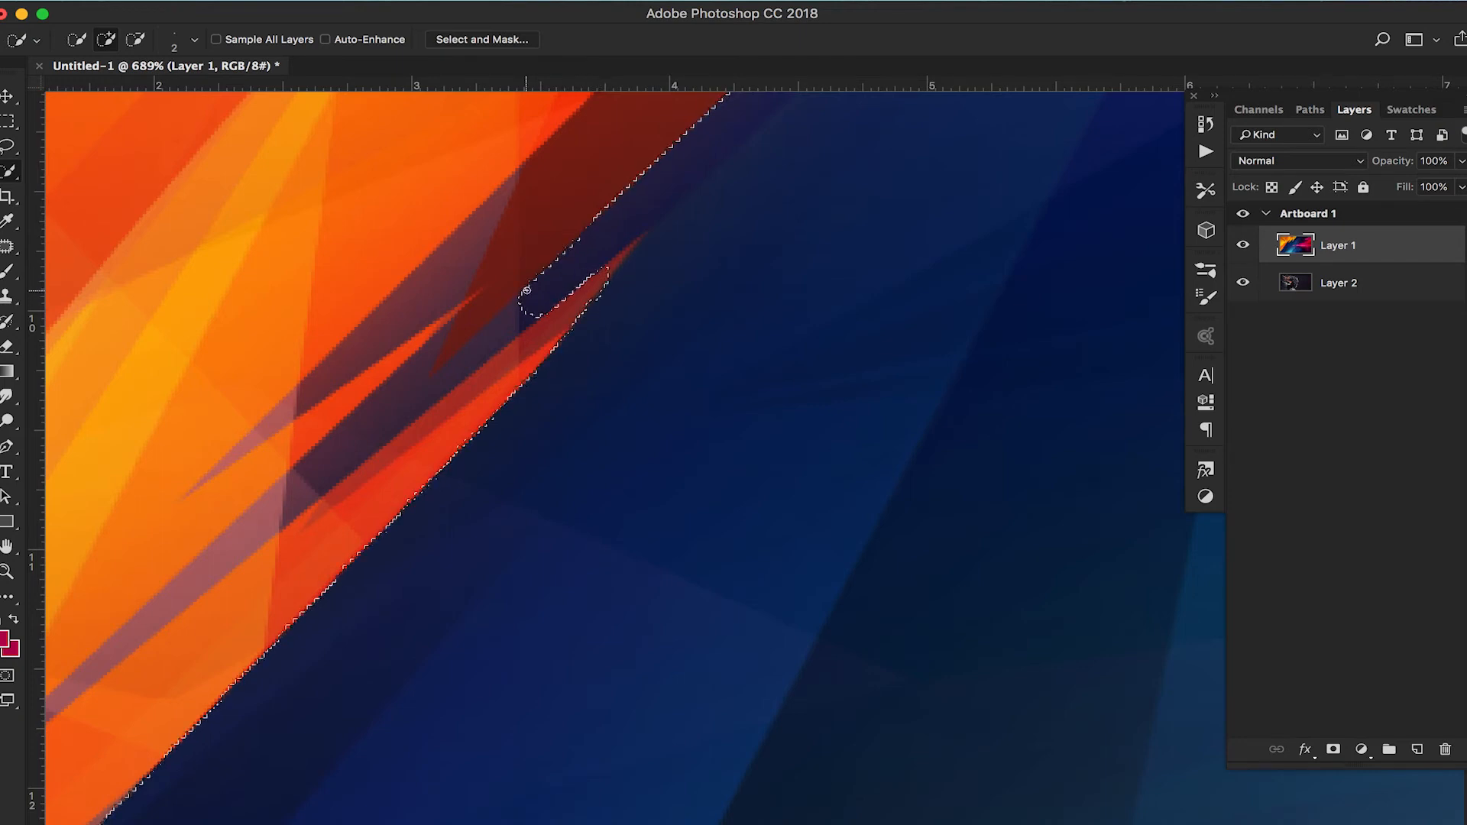
key("alt")
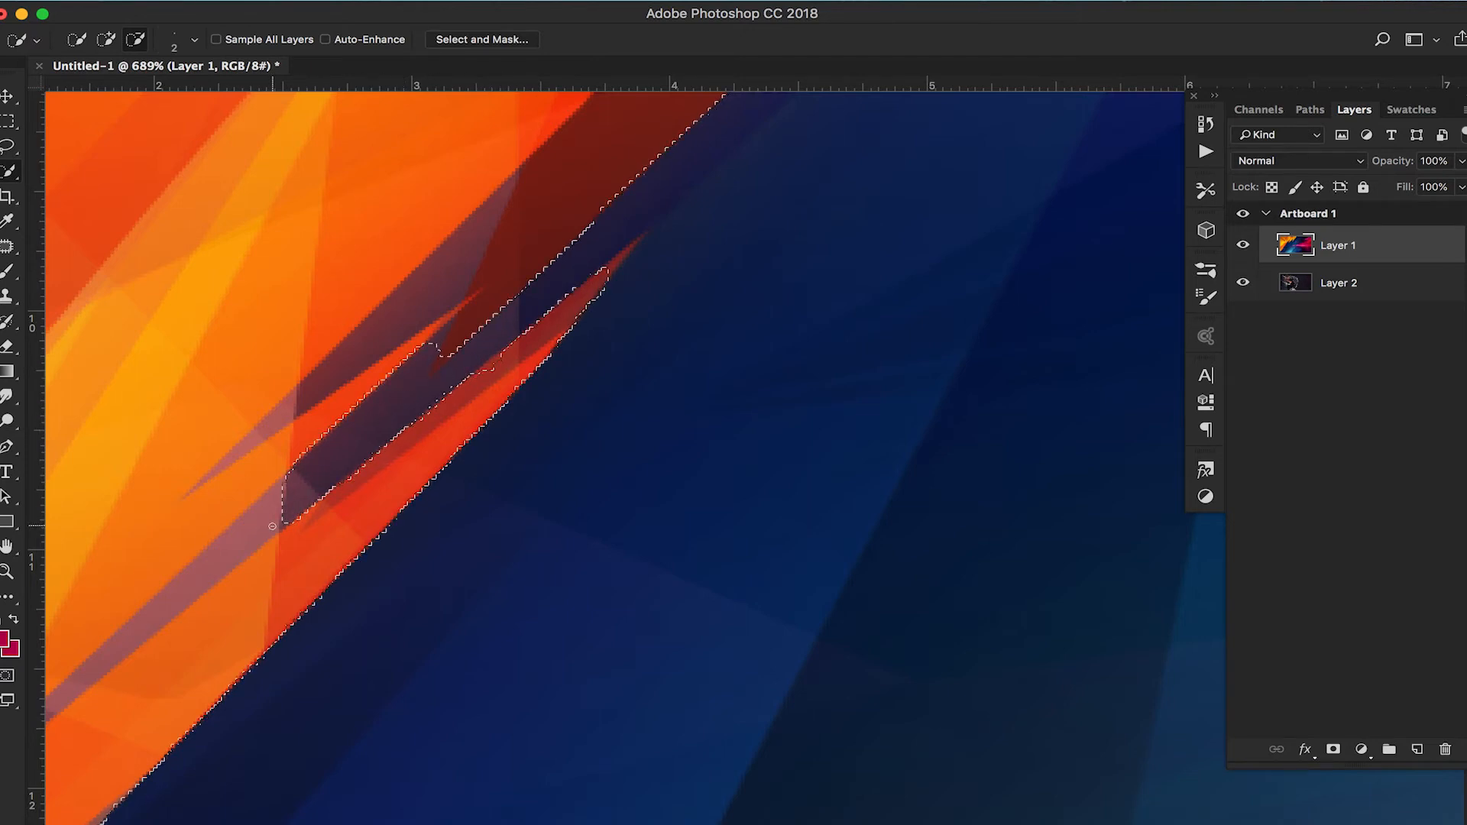
left_click_drag(303, 498, 457, 414)
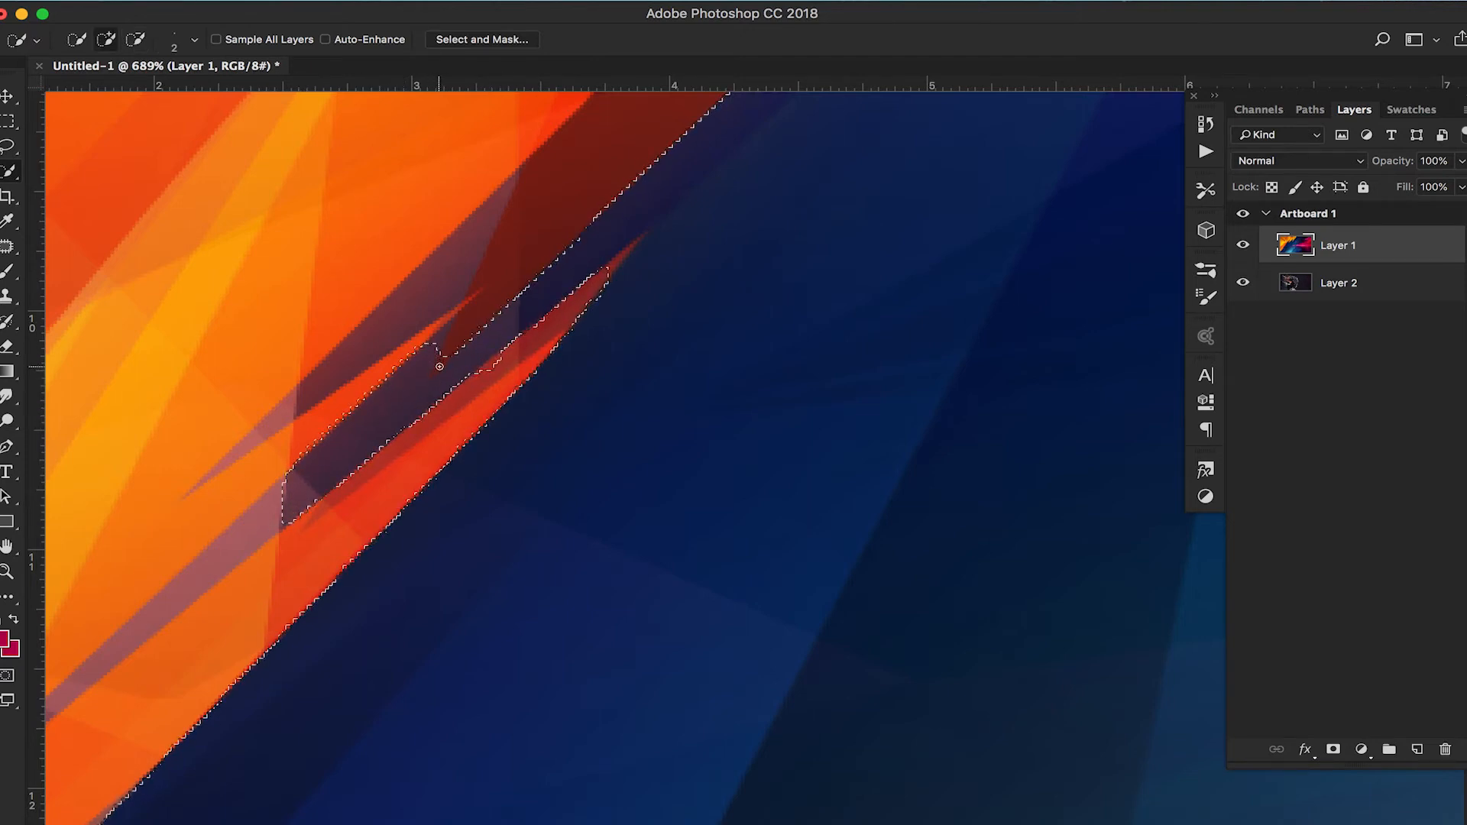
Add the small dark red point and the tip of the narrow red shard to the selection.
left_click(436, 374)
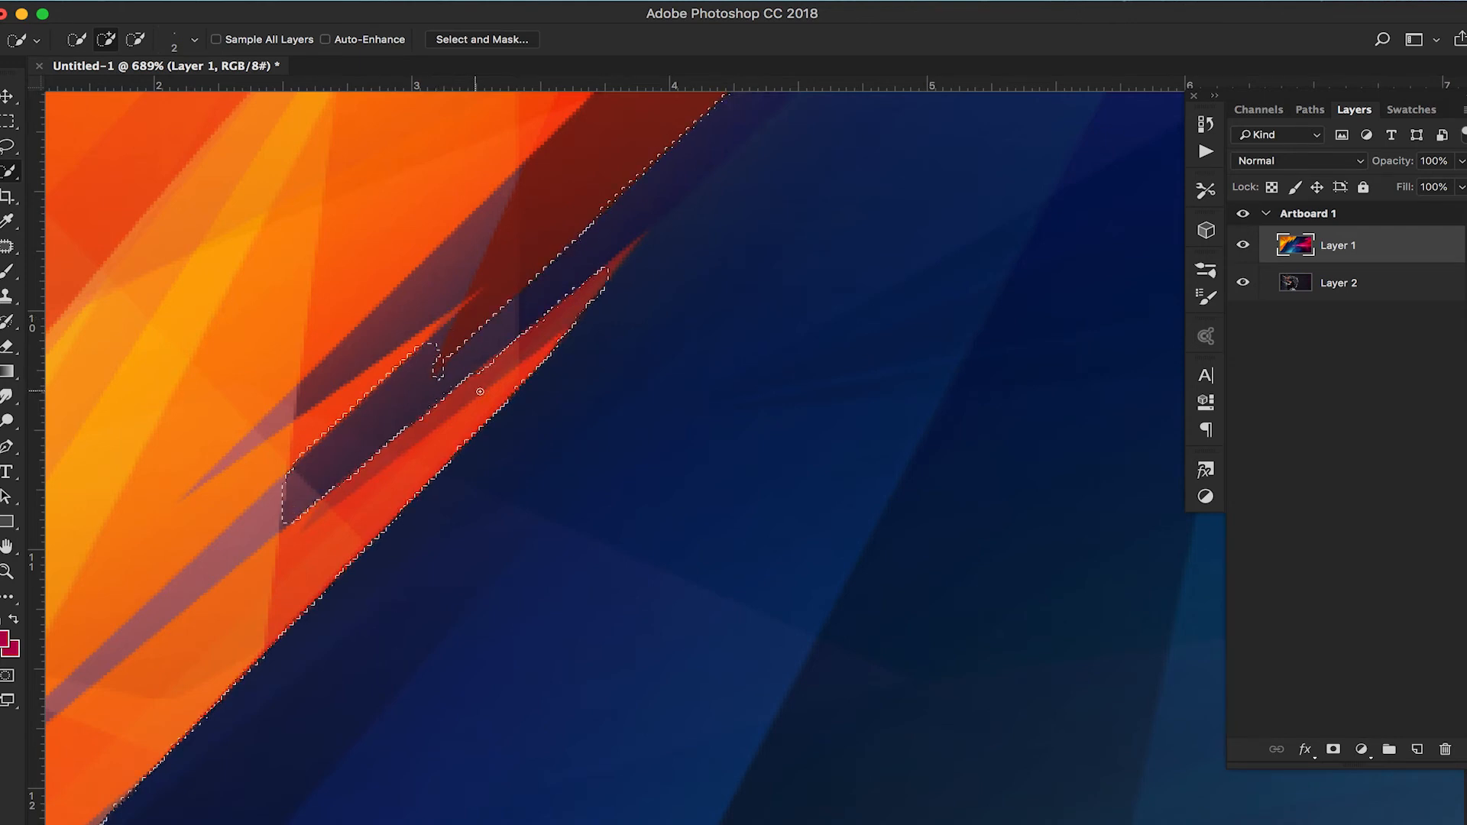
left_click_drag(612, 251, 623, 262)
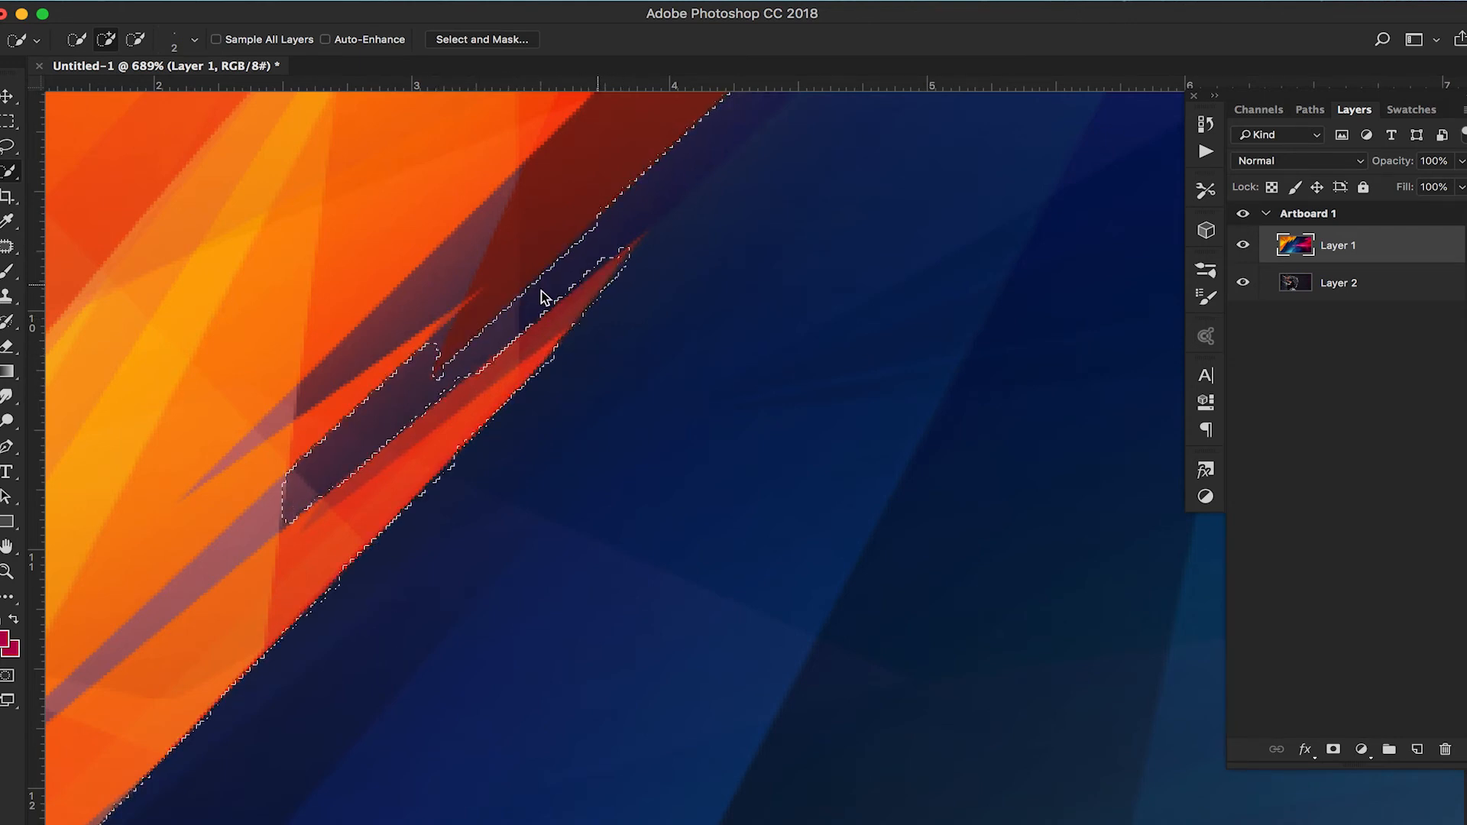
left_click(449, 356)
left_click_drag(683, 378, 642, 408)
Add the first golden spike's orange tip and the dark brown shard's lower corner to the selection.
scroll(642, 409, "down", 5)
left_click_drag(655, 465, 586, 580)
left_click_drag(667, 187, 542, 182)
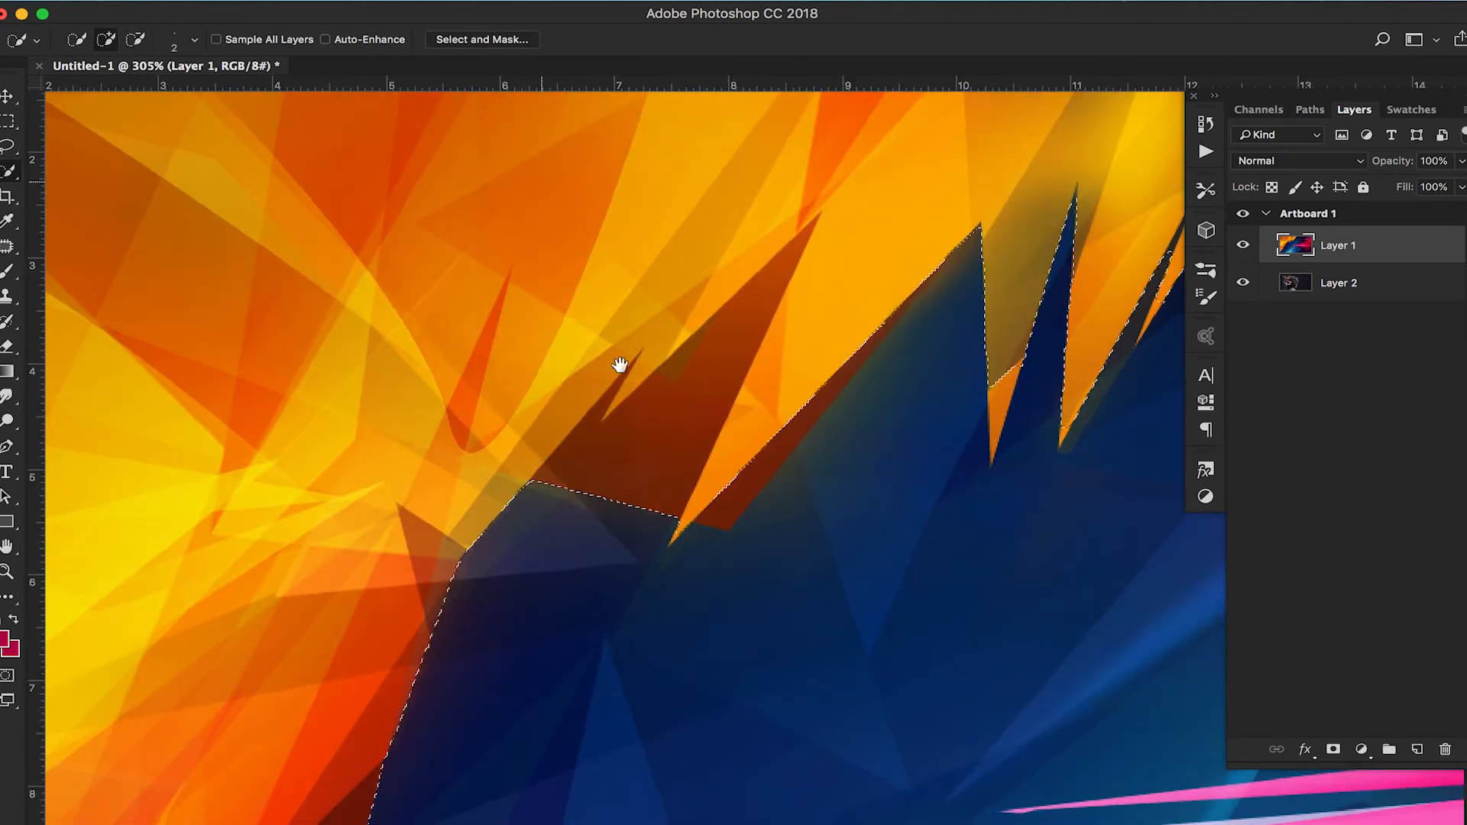
left_click_drag(717, 548, 649, 508)
scroll(649, 507, "up", 5)
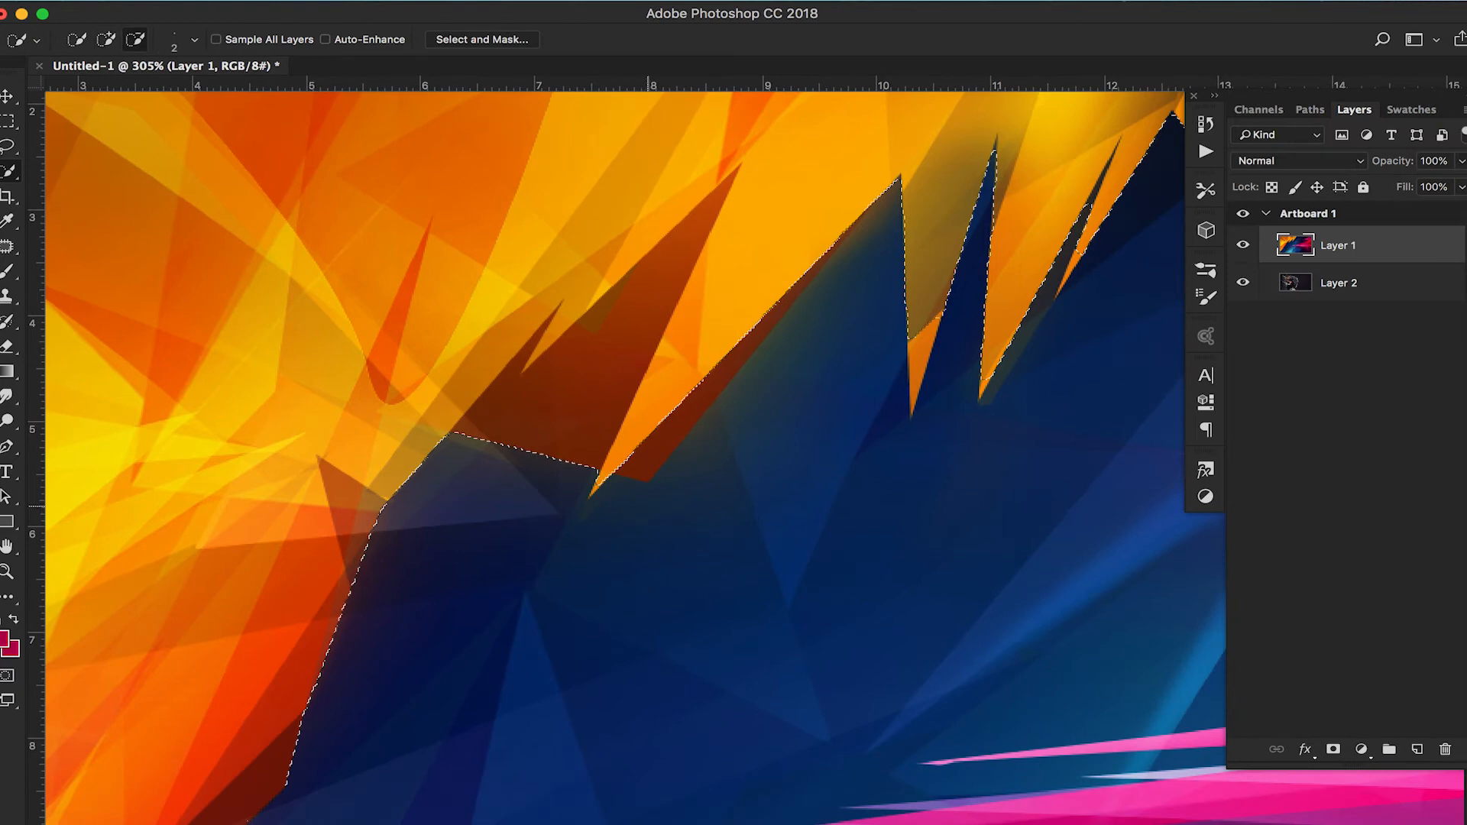
scroll(902, 509, "down", 3)
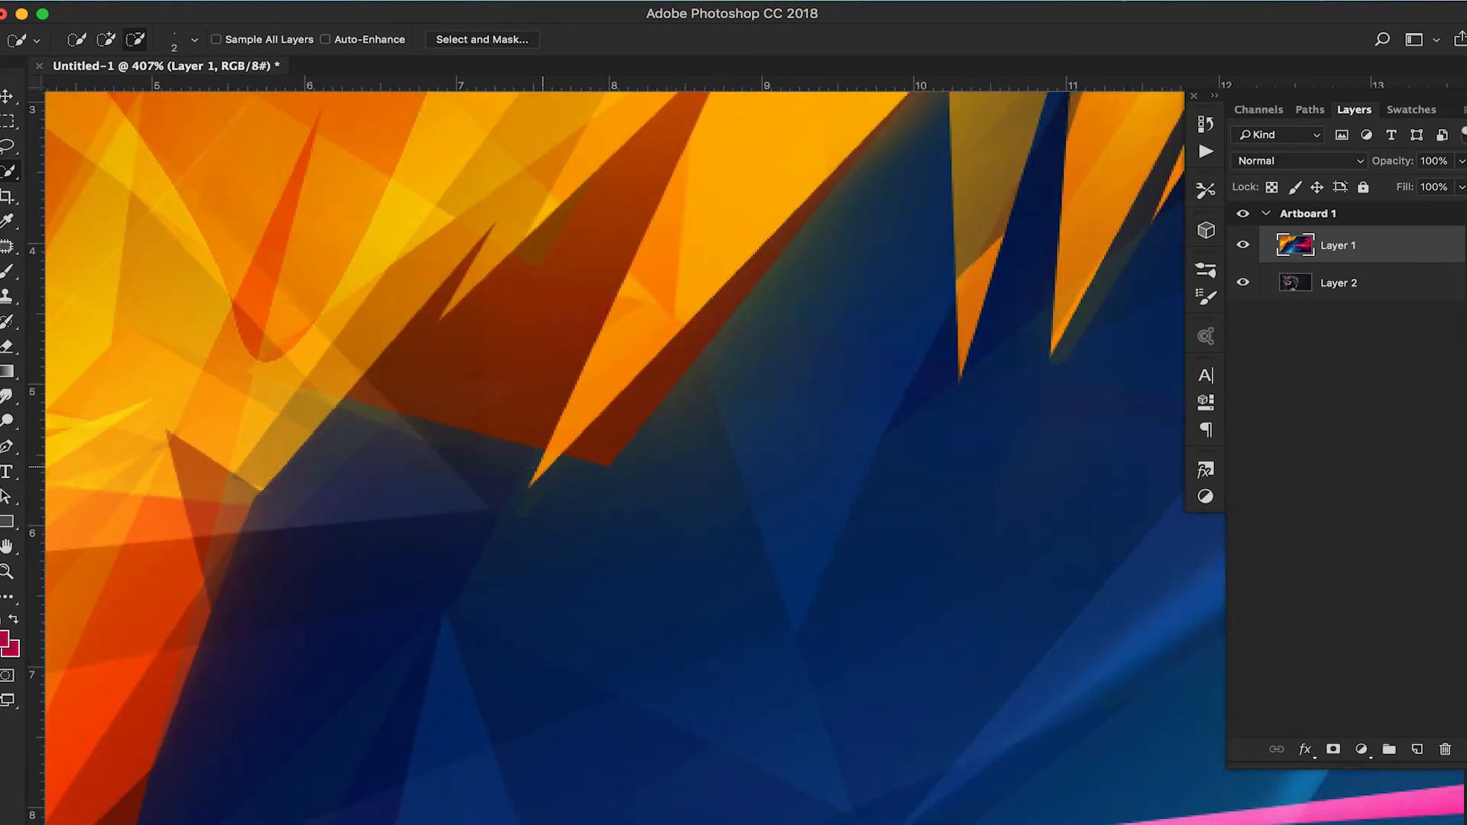
mouse_move(902, 508)
left_mouse_down()
mouse_move(613, 527)
mouse_move(559, 563)
left_mouse_up()
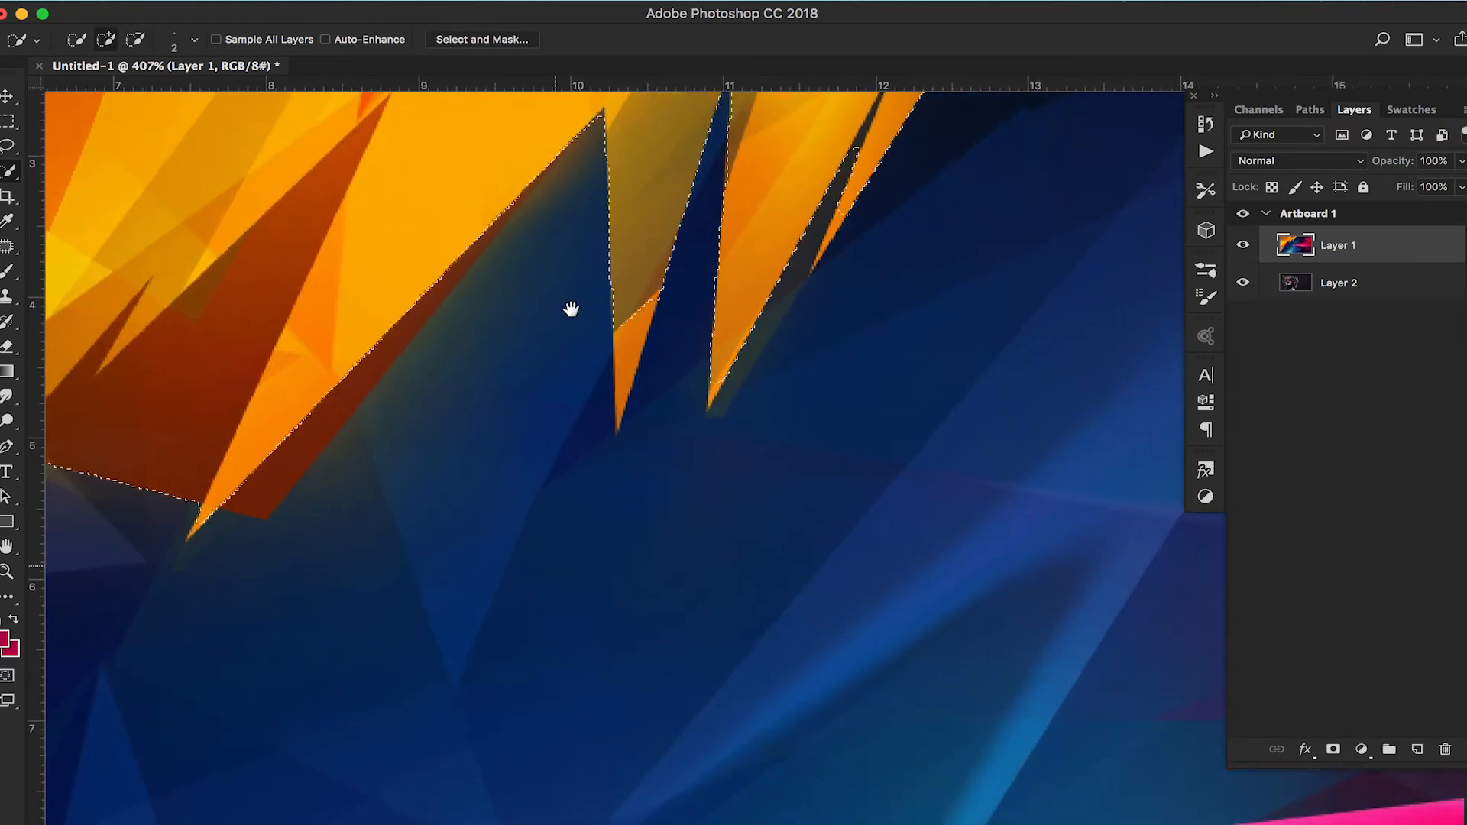
left_click_drag(626, 300, 636, 348)
left_click_drag(675, 443, 518, 479)
left_click_drag(565, 348, 859, 299)
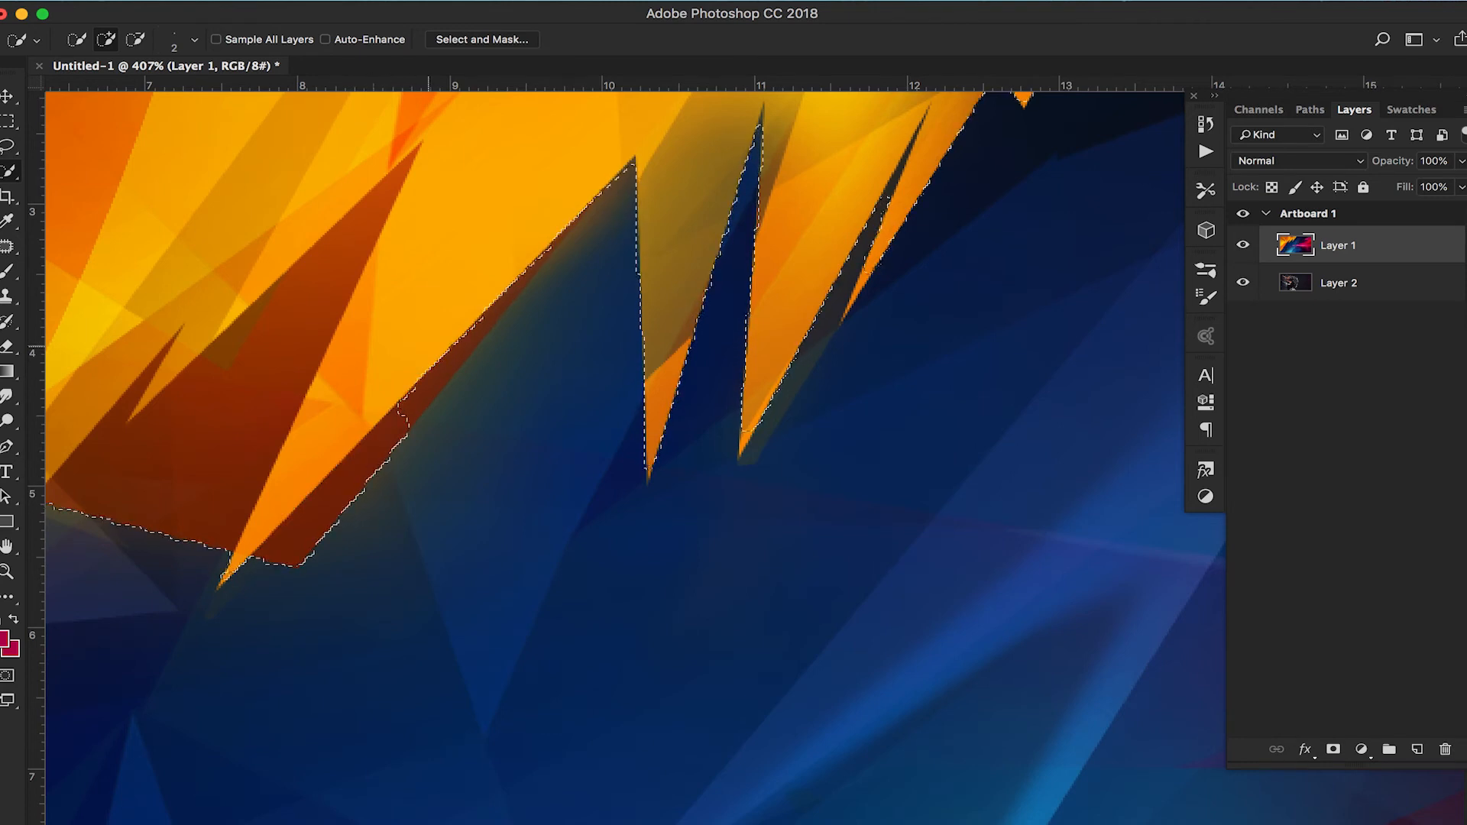
Enlarge the Quick Selection brush to size 6 and extend the selection up the brown strip beside the long diagonal edge.
key("bracketright")
key("bracketright")
key("bracketright")
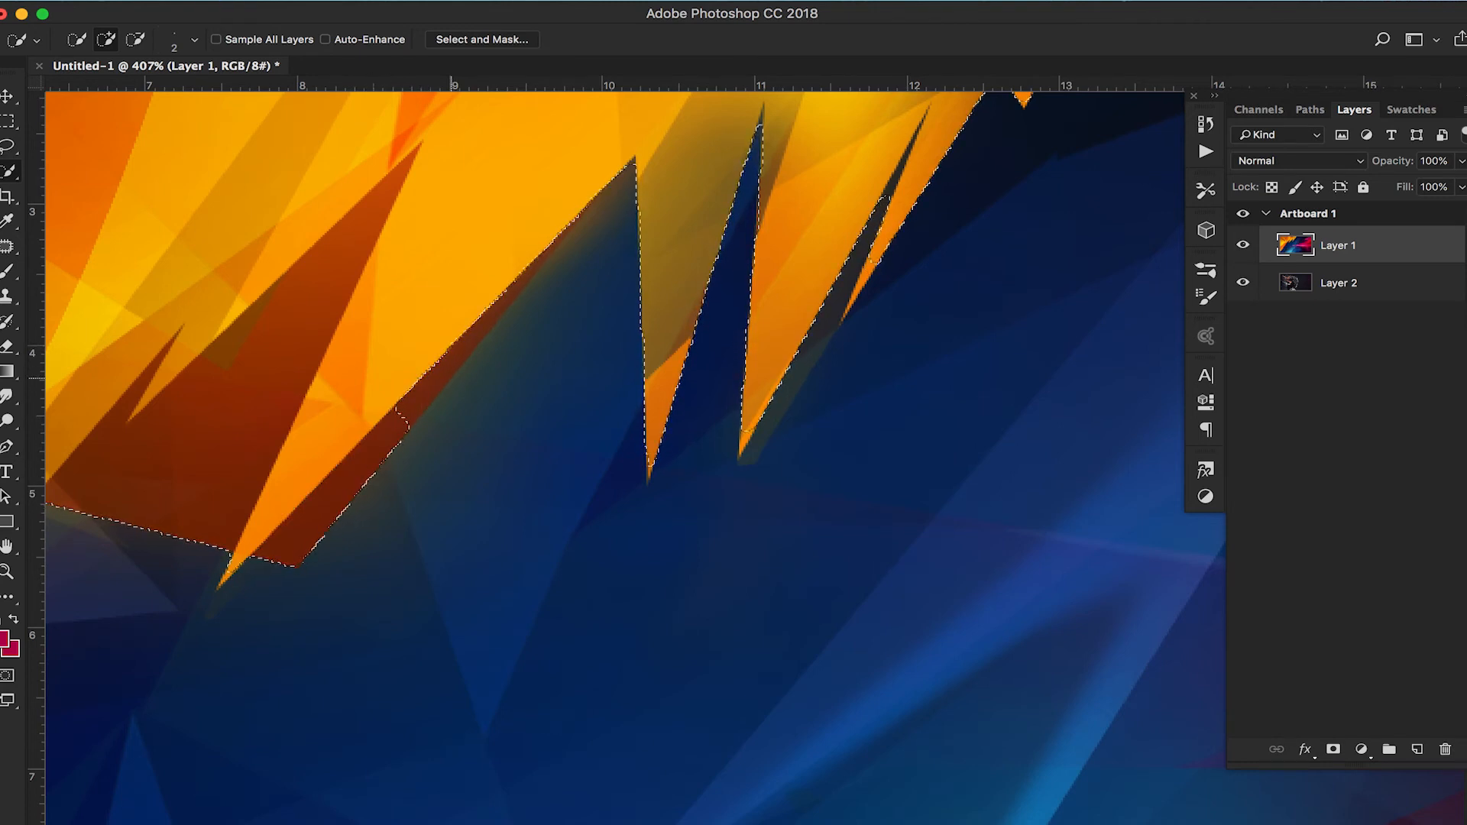
left_click_drag(386, 411, 435, 340)
left_click_drag(491, 300, 443, 360)
left_click_drag(799, 292, 687, 464)
left_click_drag(423, 619, 612, 448)
key("alt")
scroll(546, 579, "down", 10)
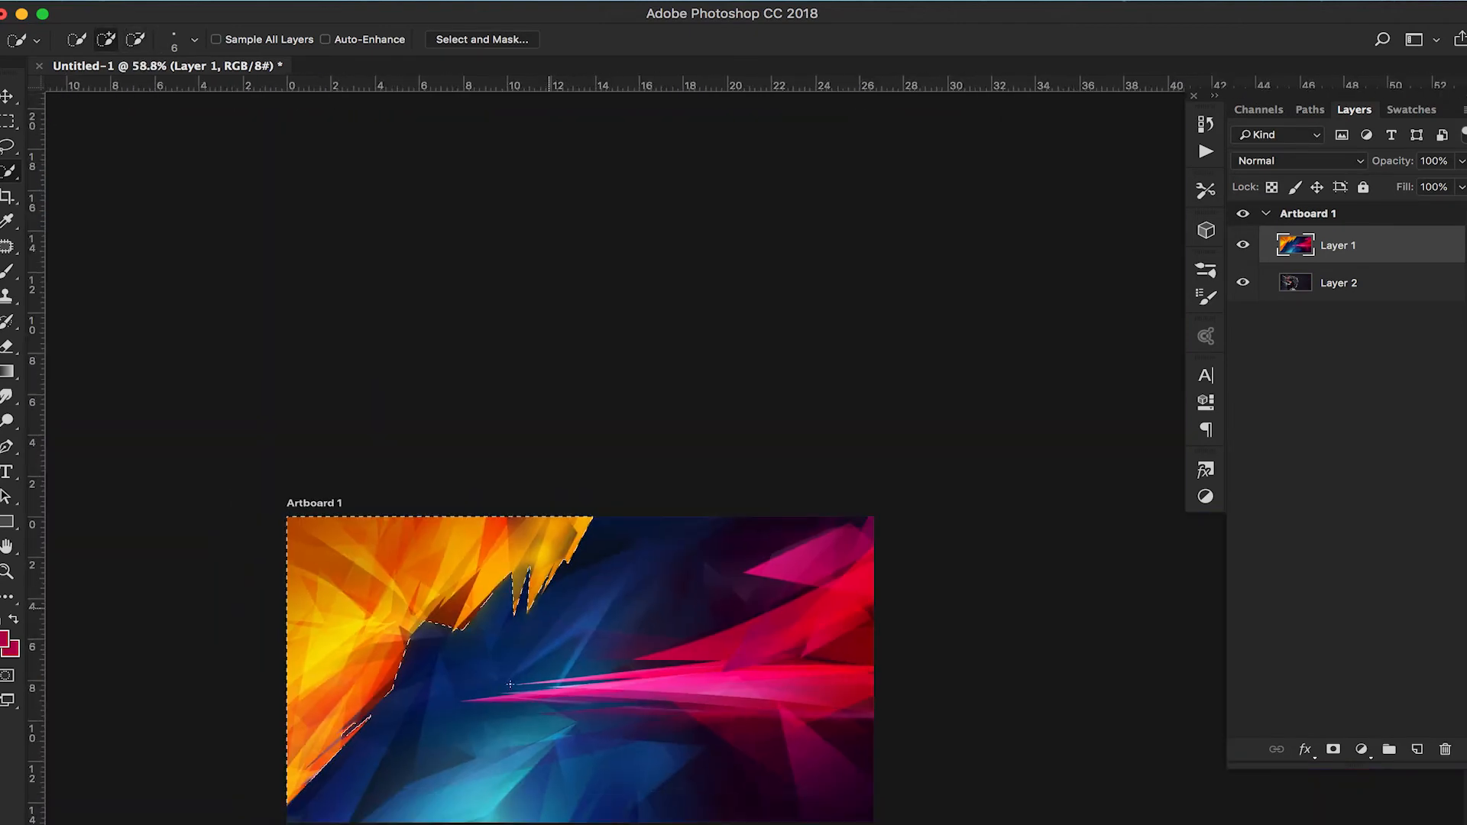
left_click_drag(531, 590, 599, 449)
scroll(481, 516, "up", 5)
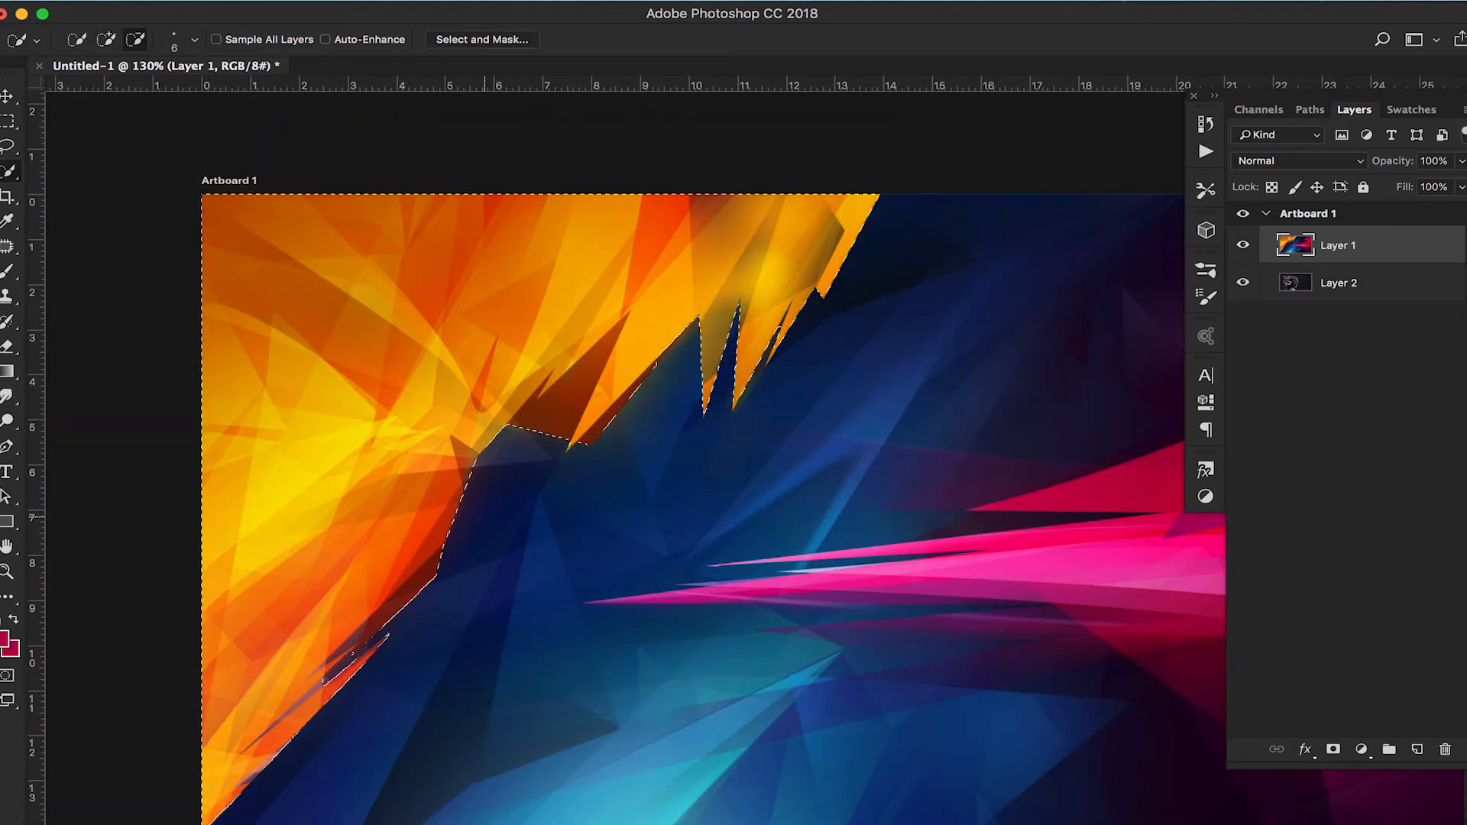
scroll(482, 516, "down", 1)
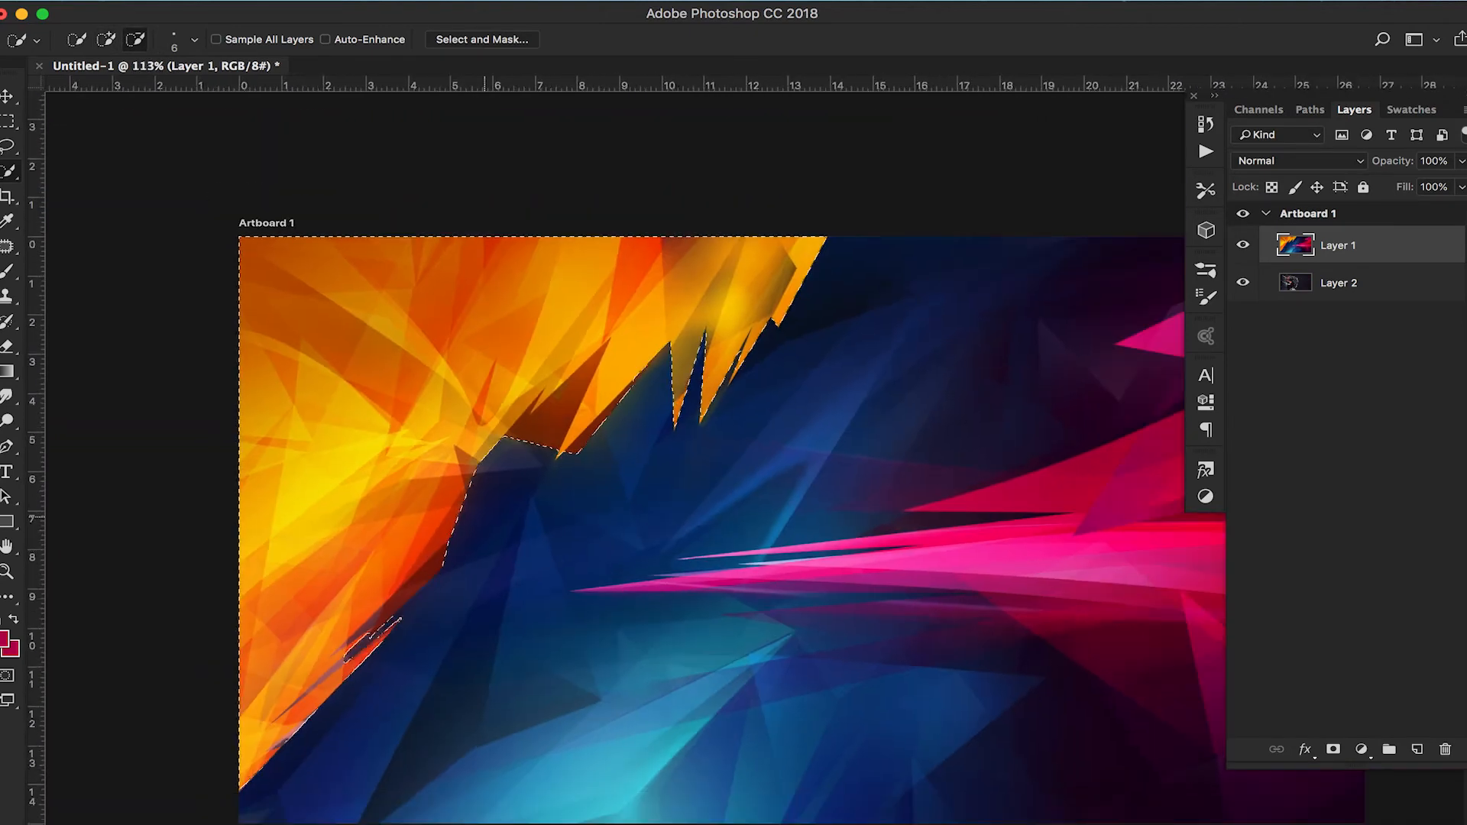
Add a layer mask to Layer 1 from the current selection and check the golden spikes' edges up close.
left_click(1335, 752)
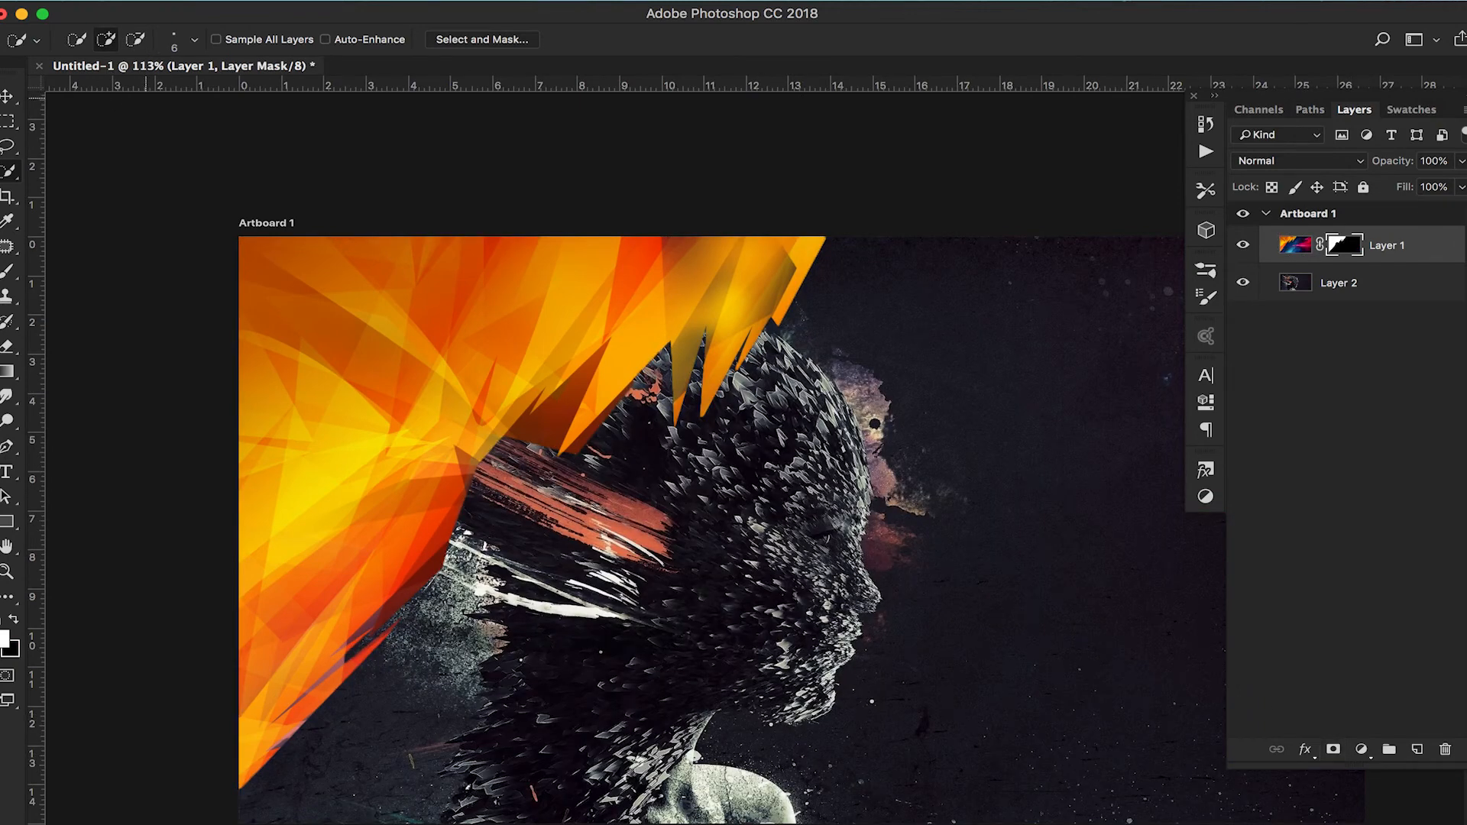
left_click(8, 121)
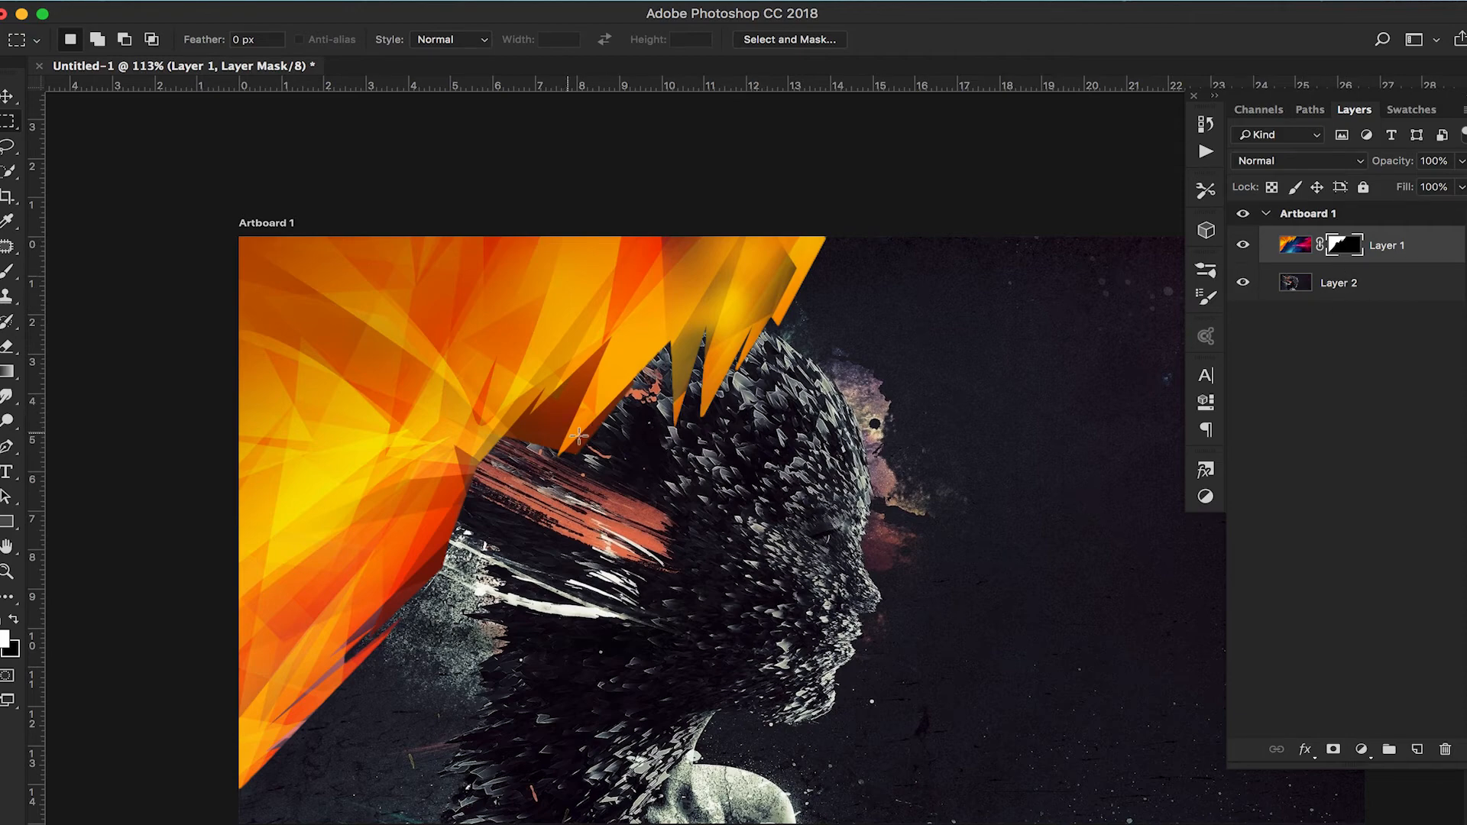
scroll(689, 425, "up", 5)
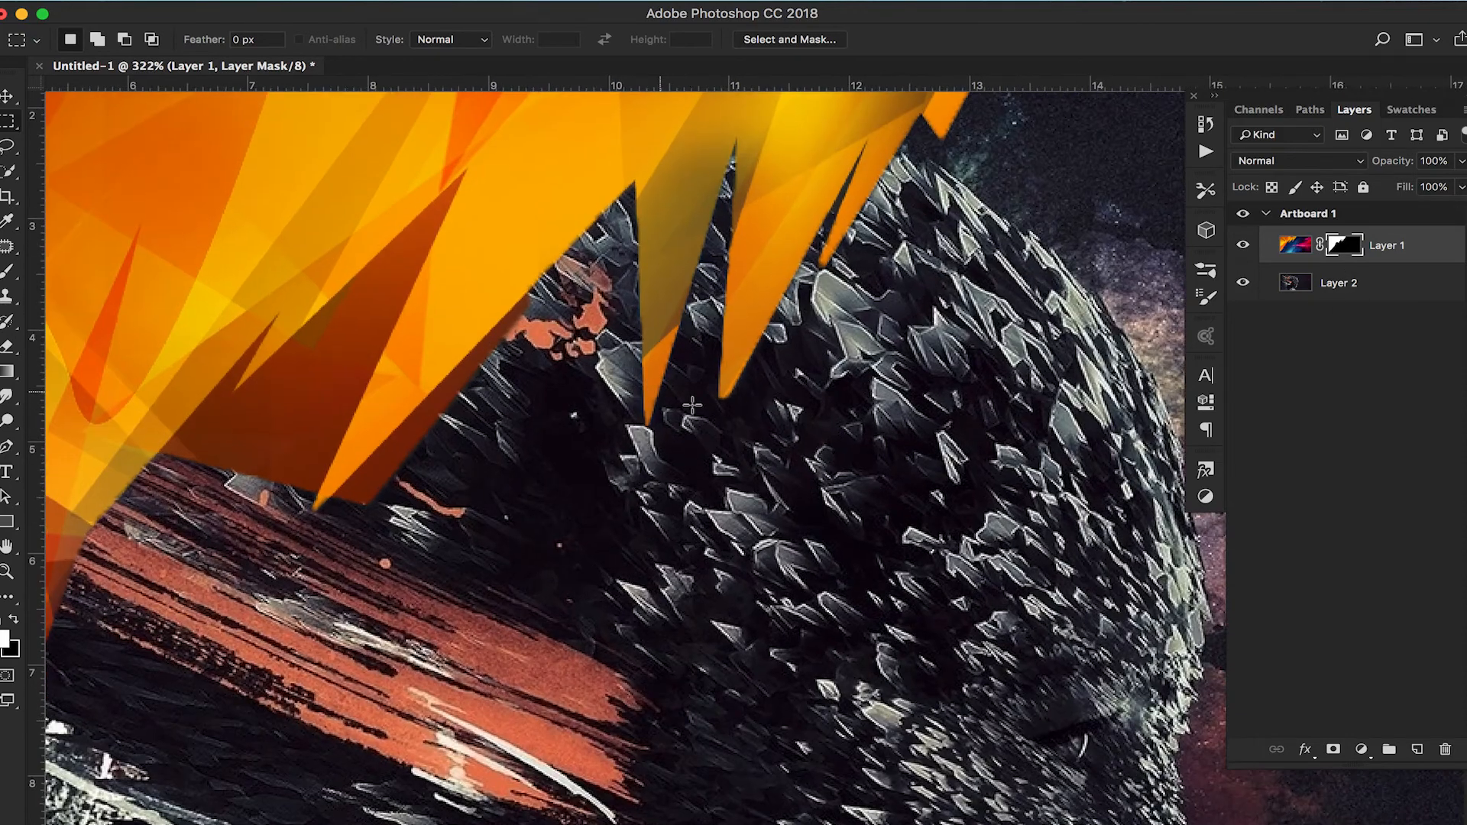
scroll(693, 406, "up", 3)
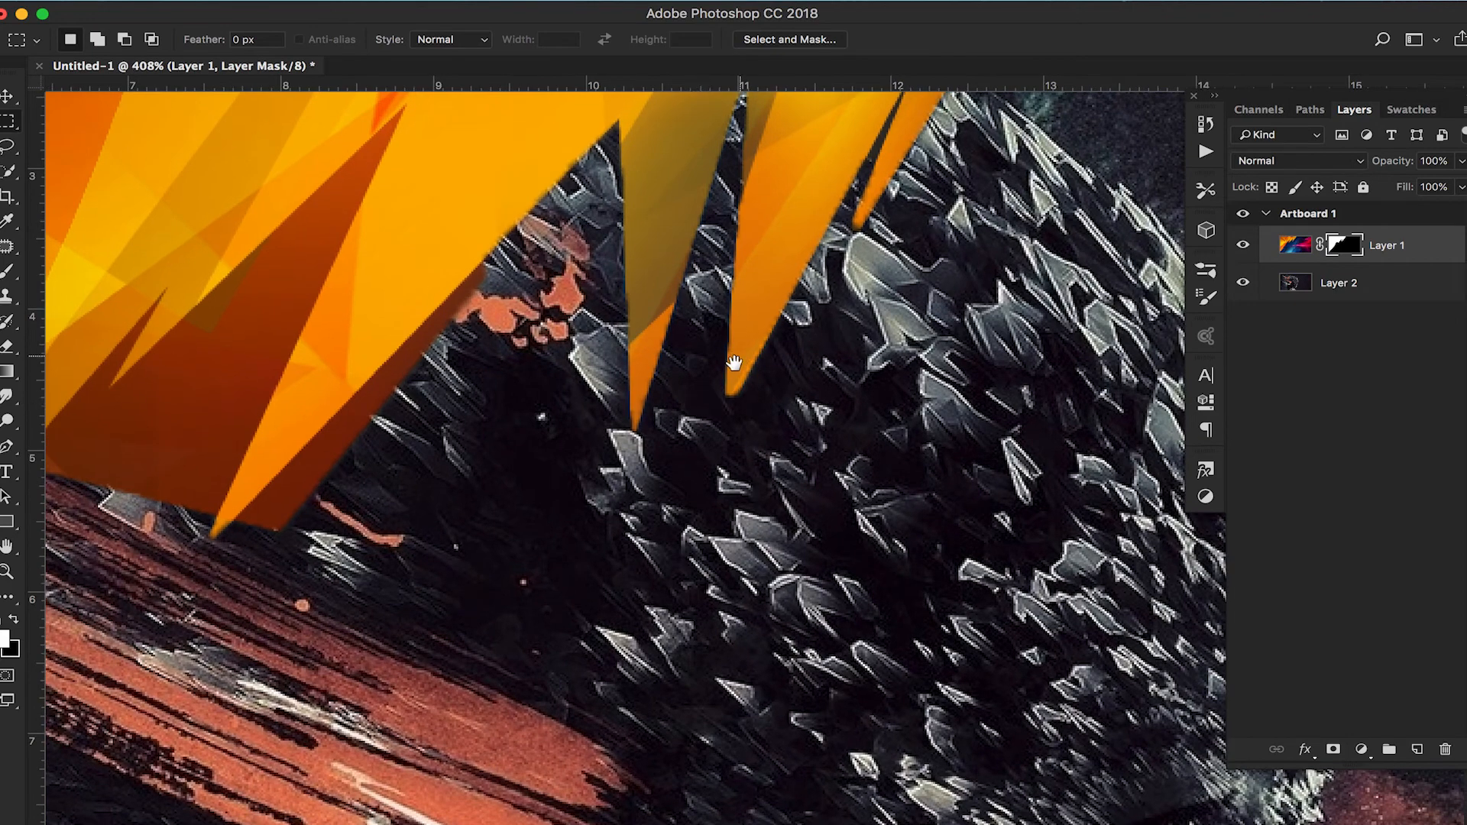
left_click_drag(734, 362, 659, 443)
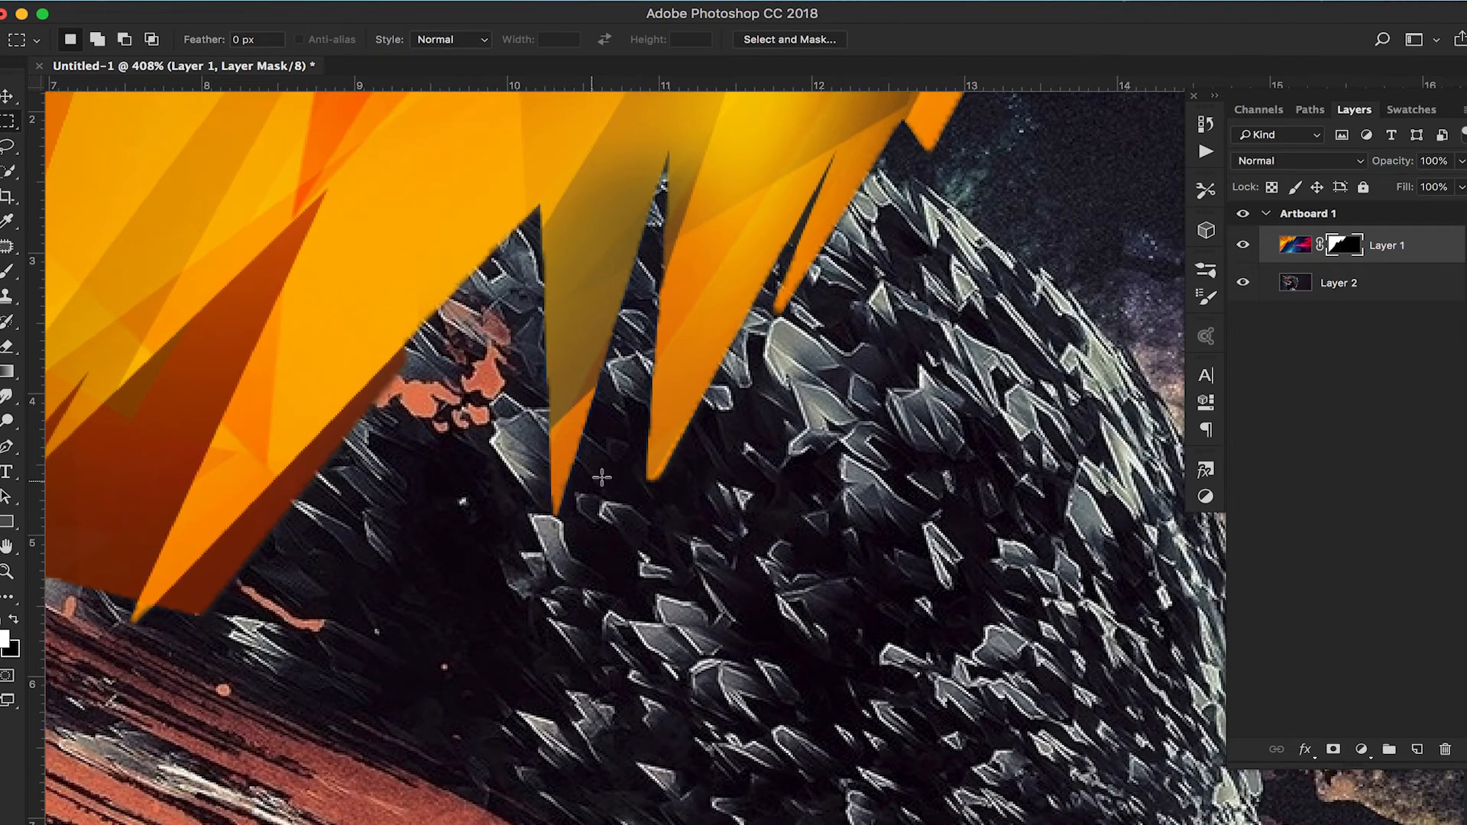
Try to reveal more of the first golden spike's tip by painting white on the mask with a size 25 brush.
key("b")
key("bracketleft")
key("bracketleft")
key("bracketleft")
key("bracketleft")
key("bracketleft")
key("bracketleft")
key("bracketleft")
key("bracketleft")
key("bracketleft")
key("bracketleft")
key("bracketleft")
key("bracketleft")
mouse_move(575, 506)
left_mouse_down()
mouse_move(537, 516)
mouse_move(526, 434)
mouse_move(557, 565)
mouse_move(575, 493)
mouse_move(561, 533)
left_mouse_up()
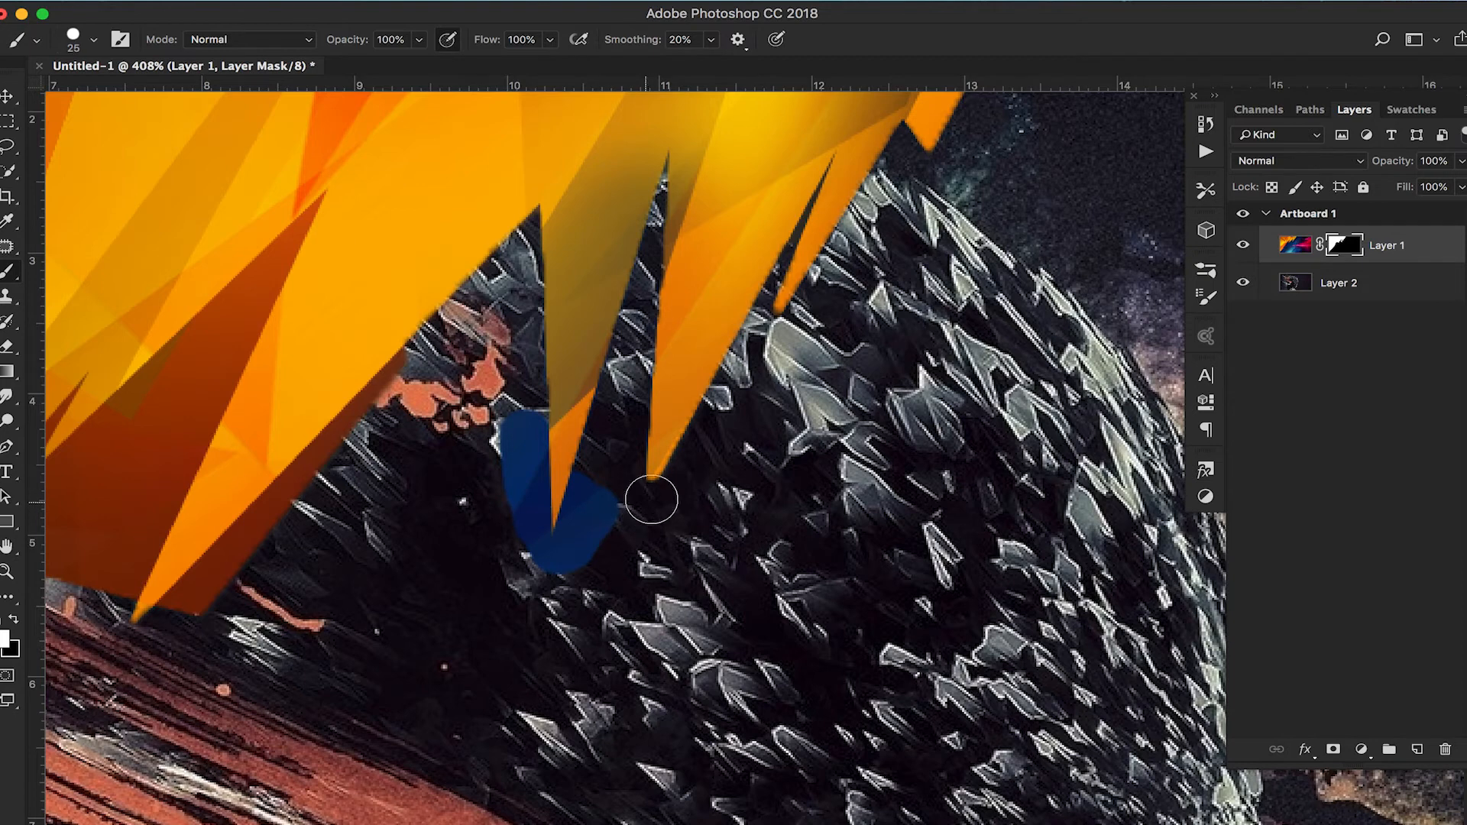
key("super+z")
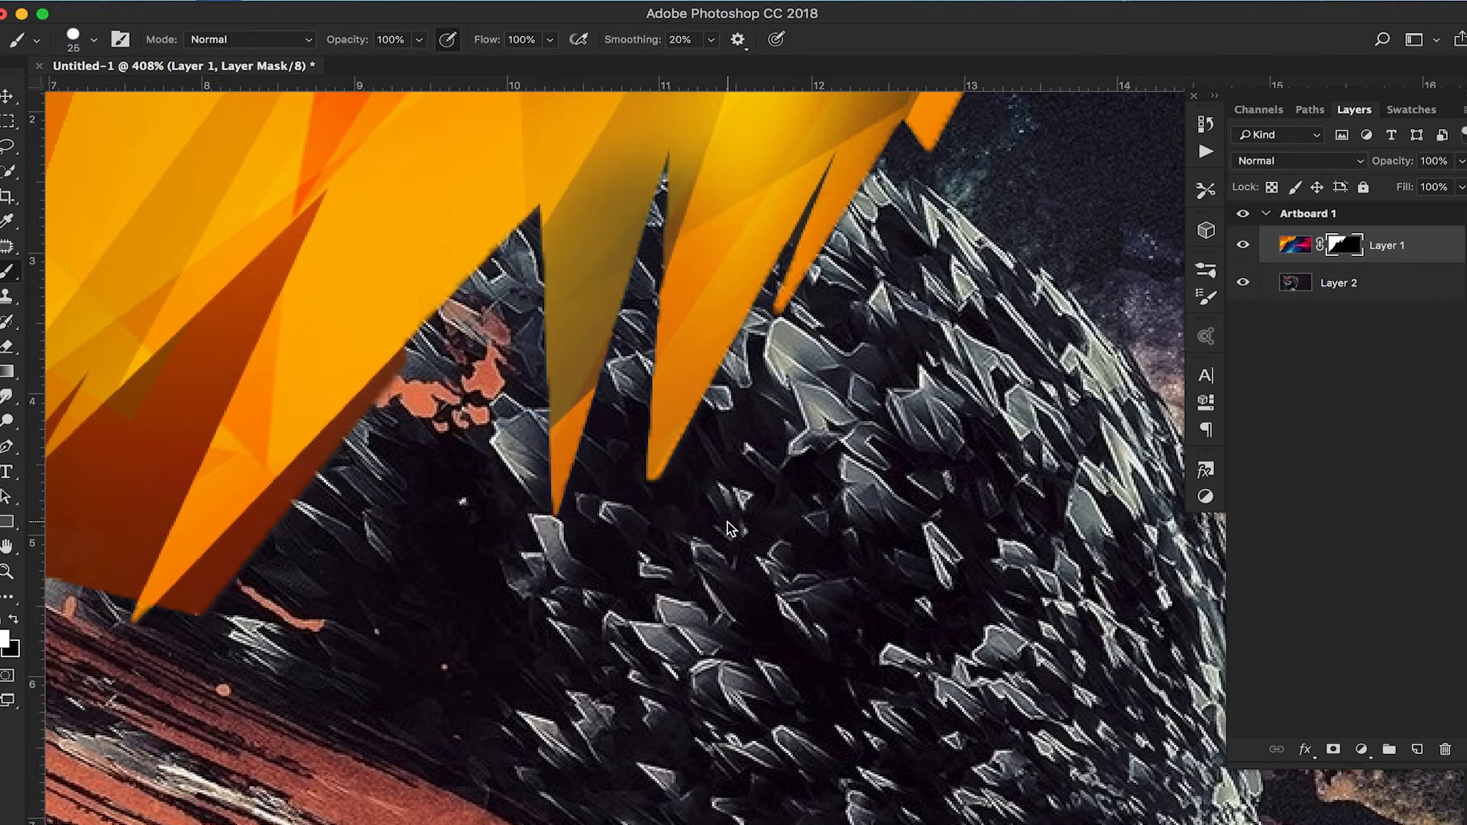
Reduce the brush to size 6 and paint straight white mask strokes along the edges of the first and second golden spikes.
key("bracketleft")
key("bracketleft")
key("bracketleft")
left_click(555, 522, "shift")
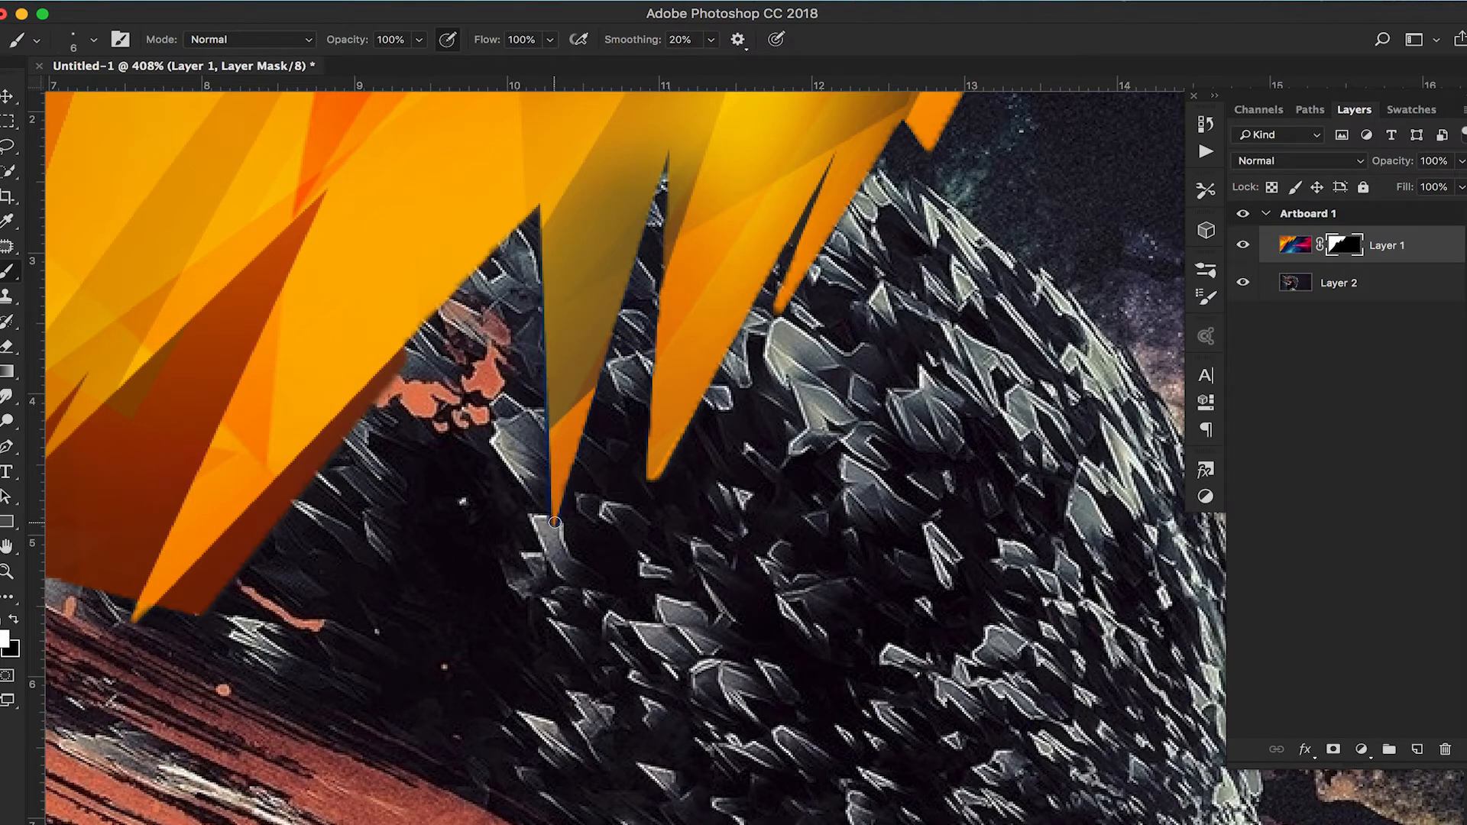
left_click(665, 158, "shift")
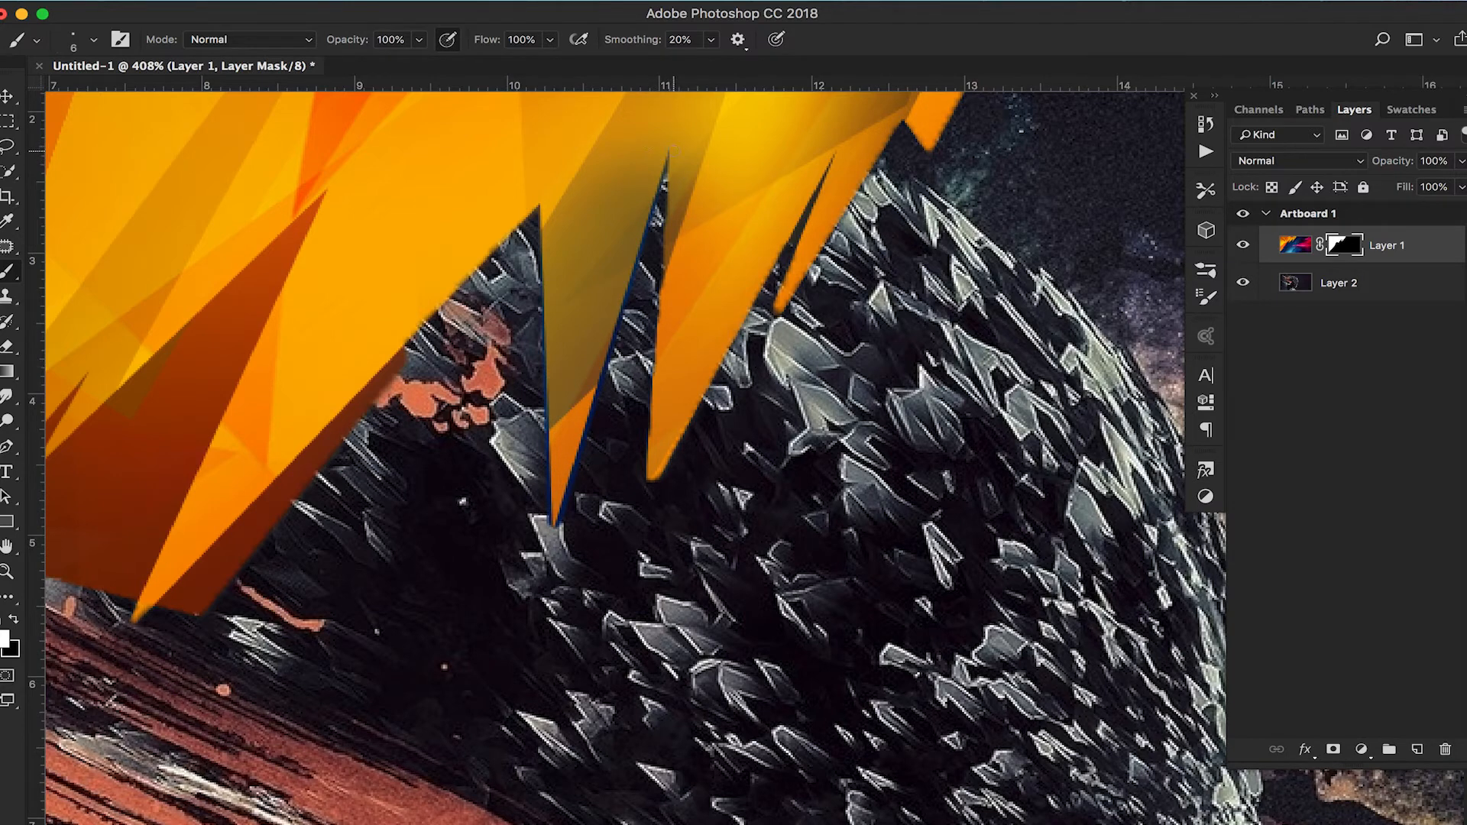
left_click(645, 515, "shift")
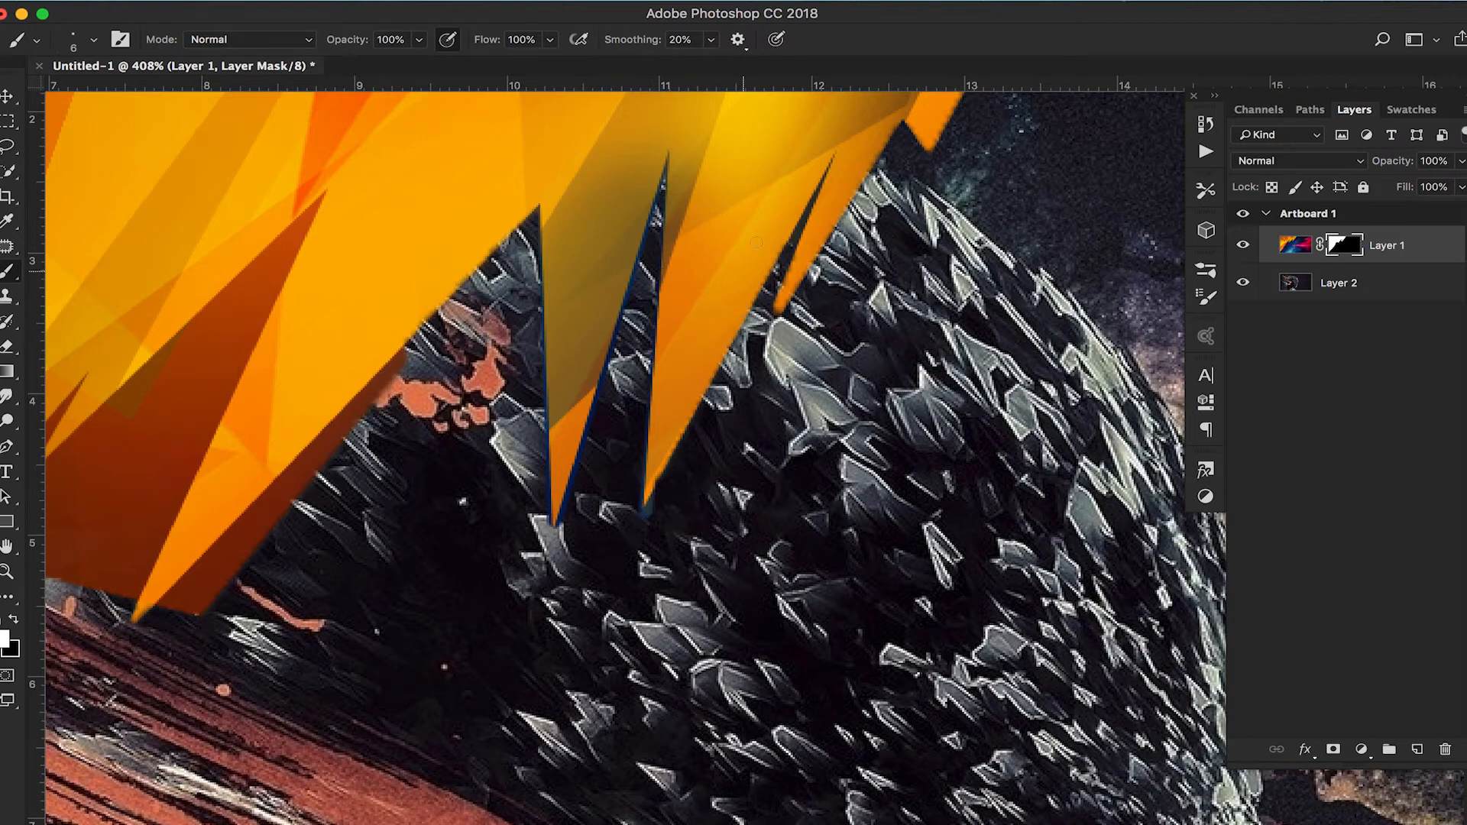
left_click(829, 158, "shift")
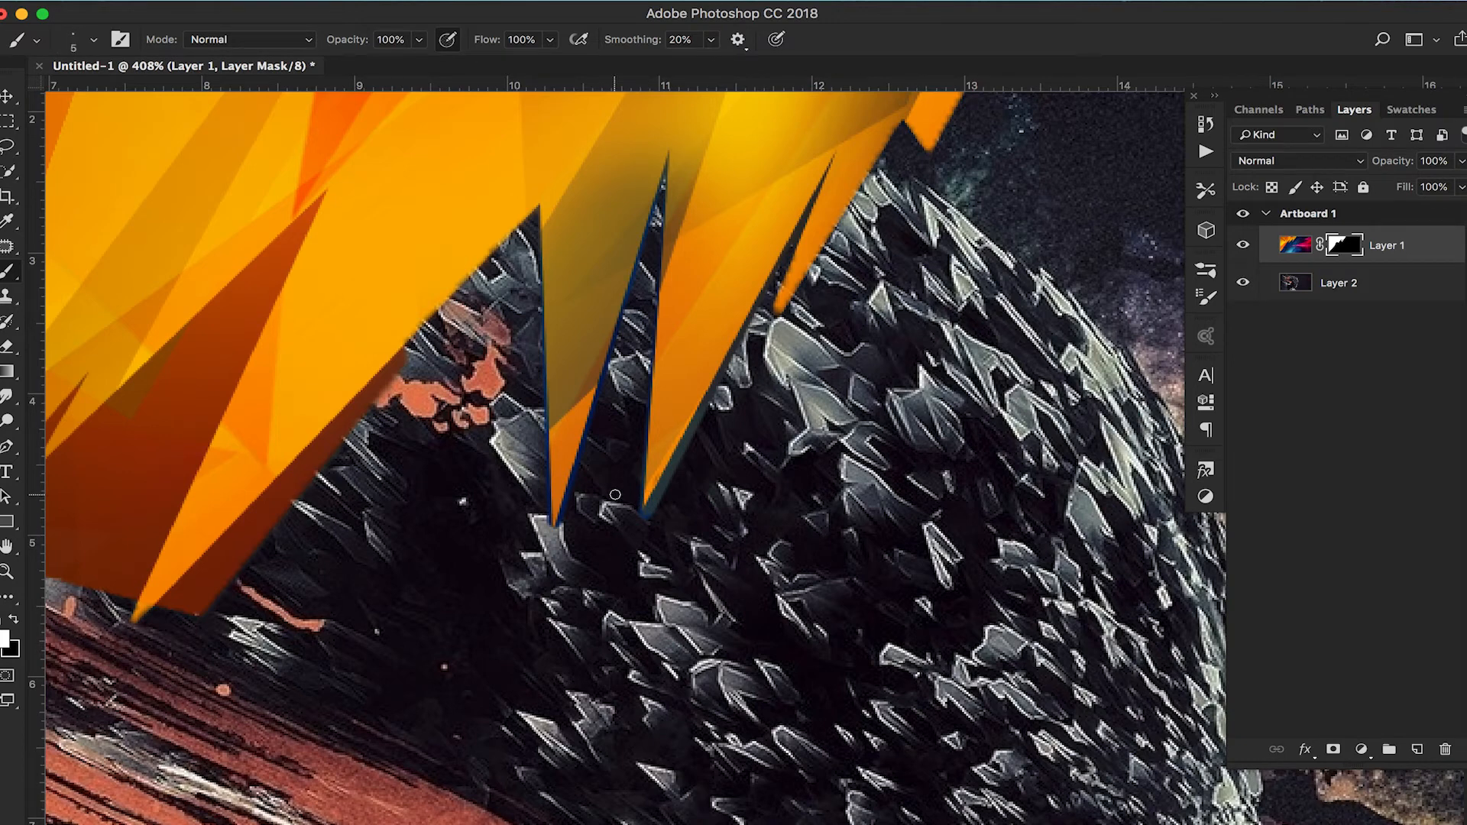
Paint straight black mask strokes along the two spikes' edges with a small brush up to size 8 to hide the blue fringe.
key("x")
left_click(548, 532, "shift")
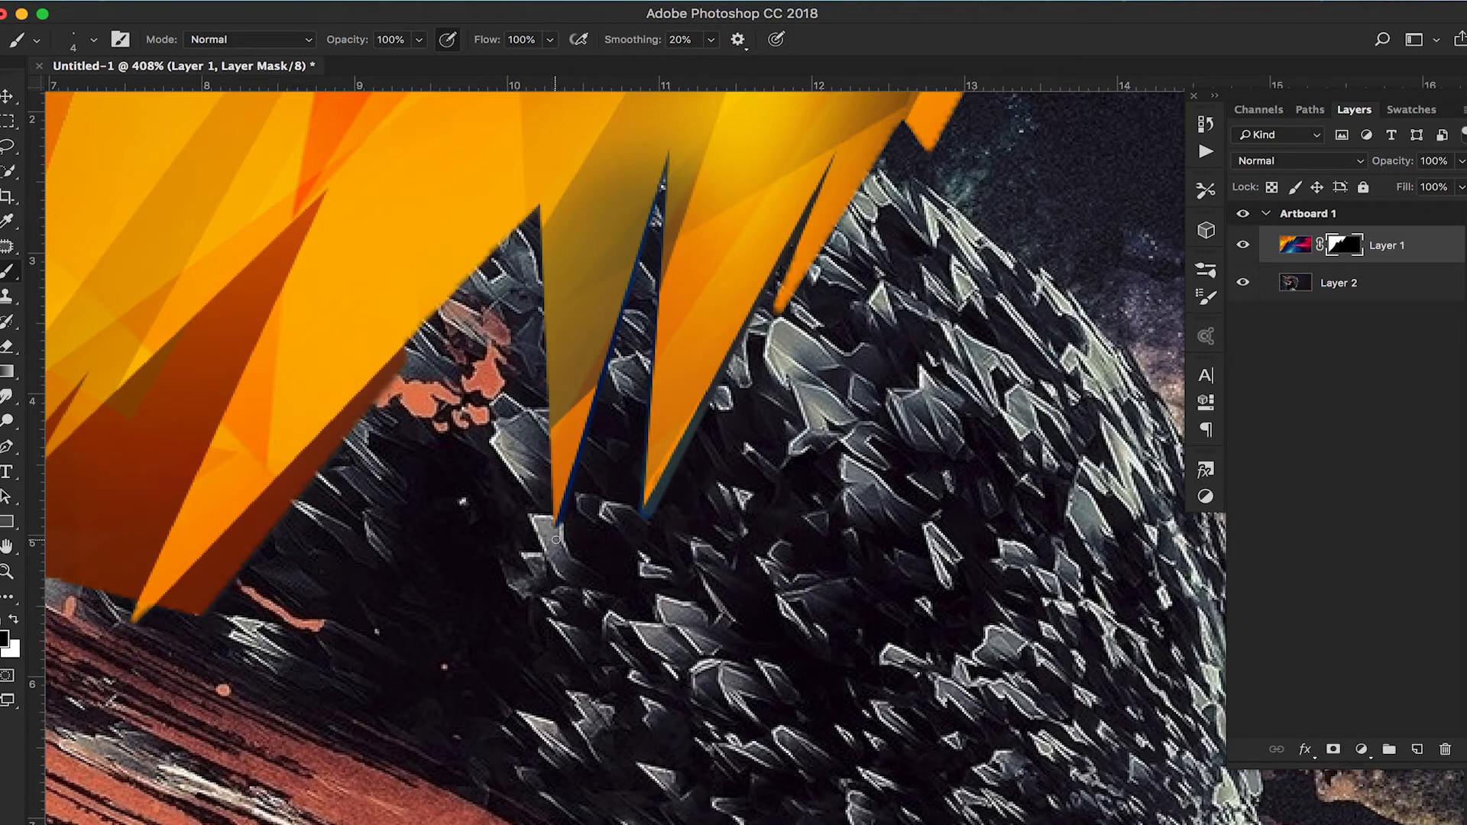
left_click(554, 540, "shift")
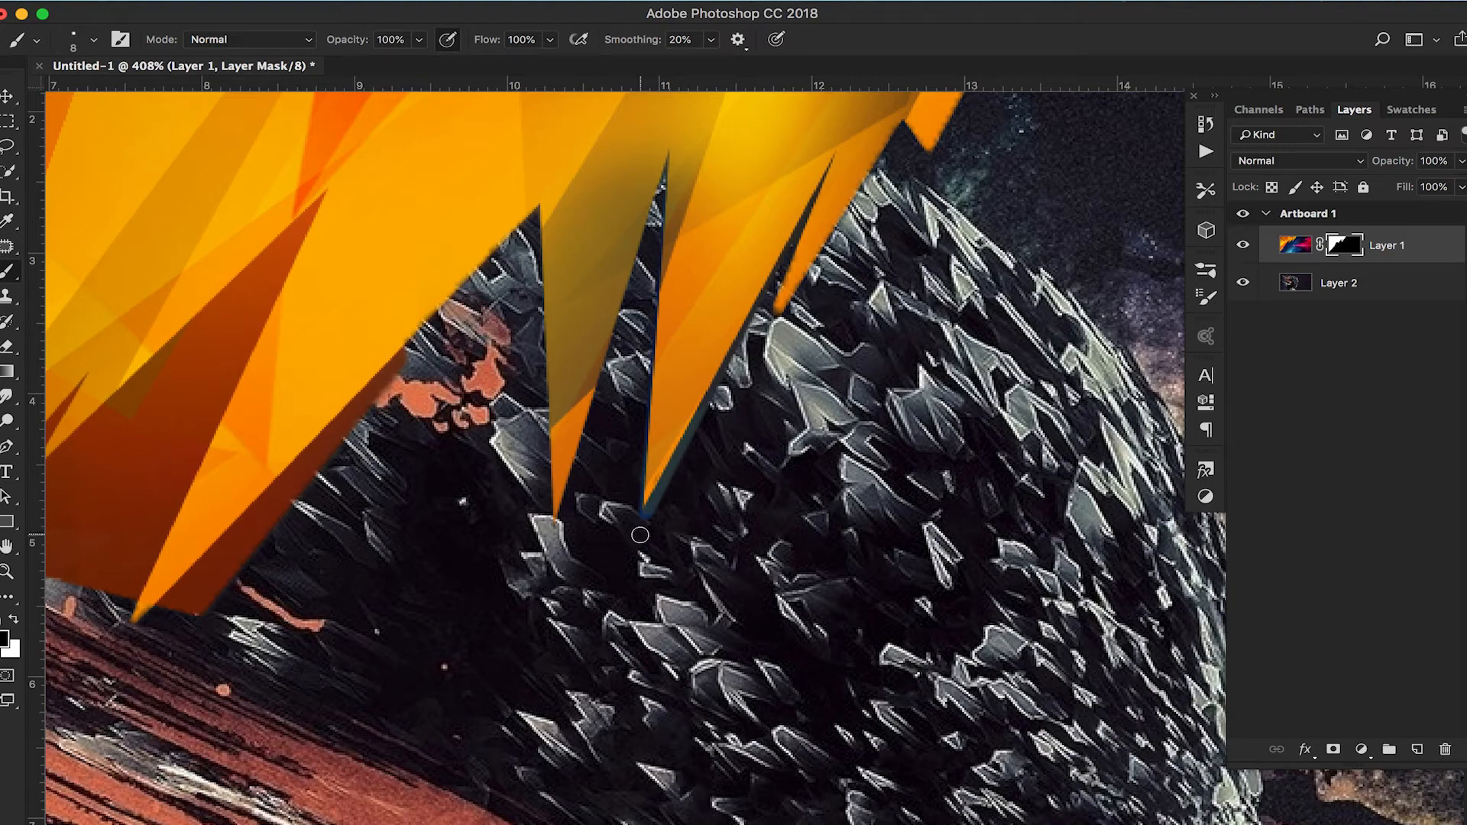
left_click(767, 291, "shift")
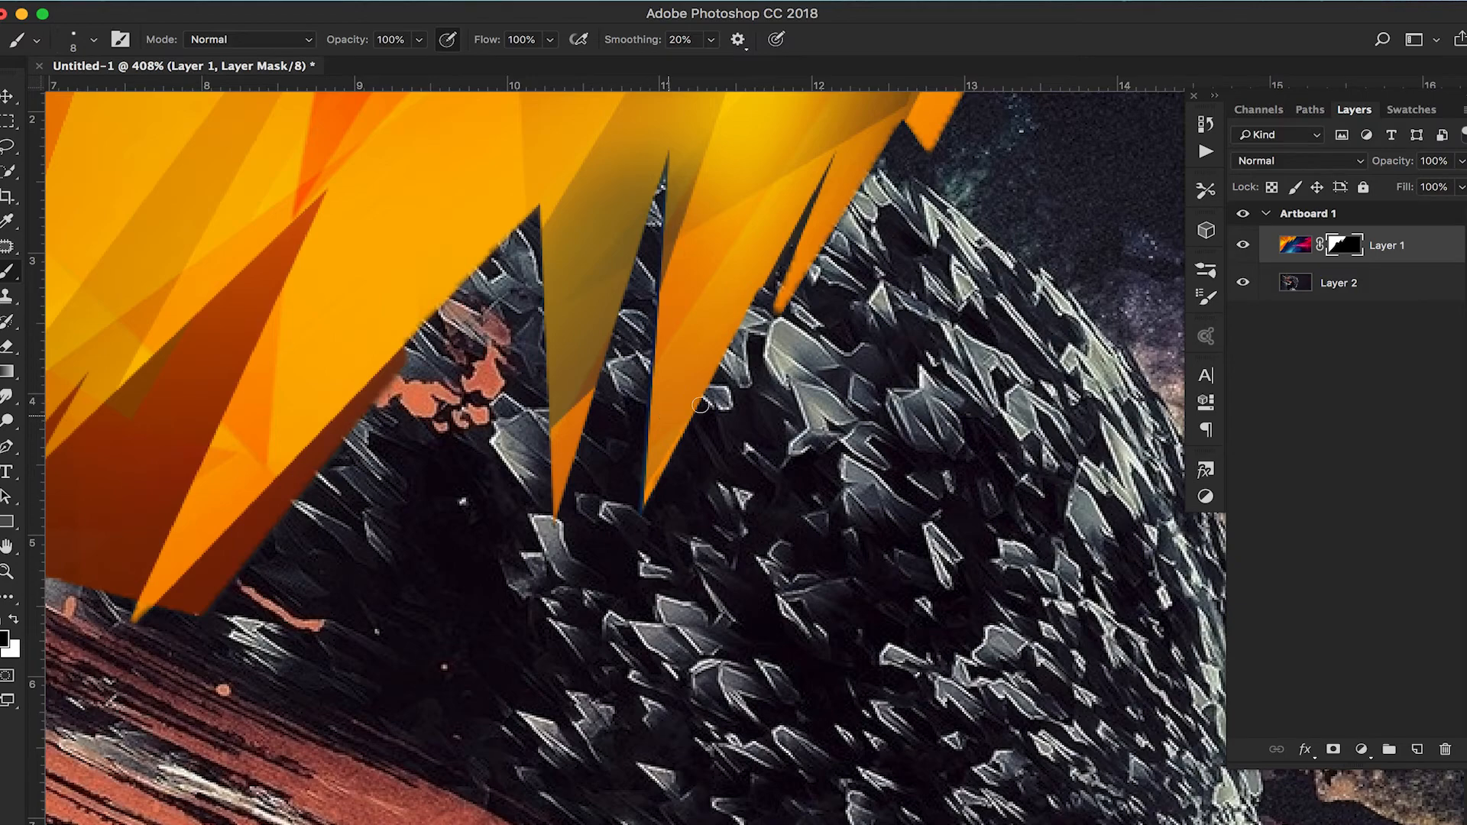
Examine the masked spikes and the whole orange cutout against the dark portrait.
scroll(732, 359, "down", 2)
scroll(722, 357, "down", 5)
scroll(616, 357, "up", 6)
scroll(692, 384, "down", 2)
scroll(695, 381, "down", 3)
scroll(689, 384, "up", 5)
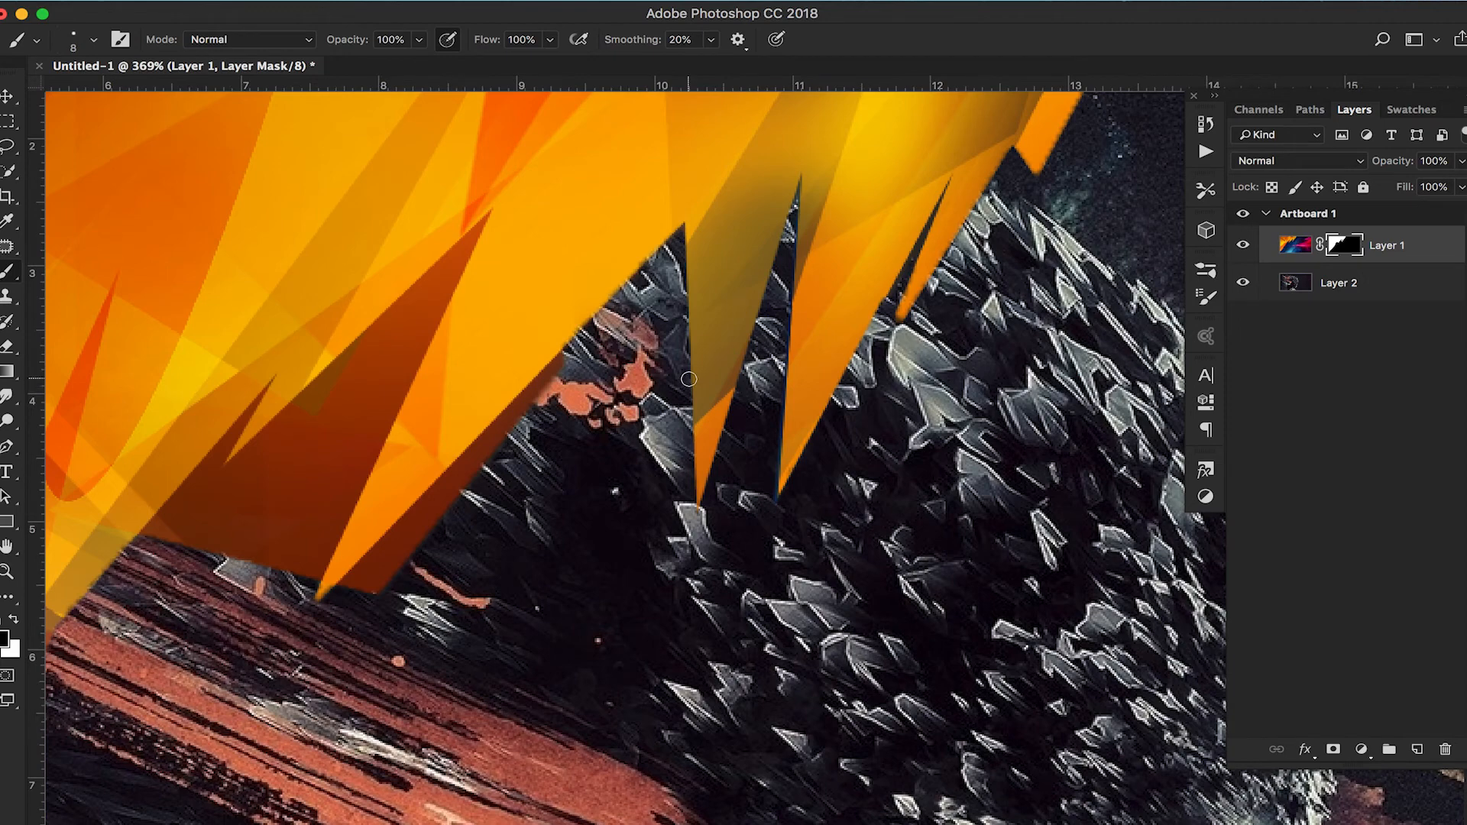
scroll(593, 437, "down", 1)
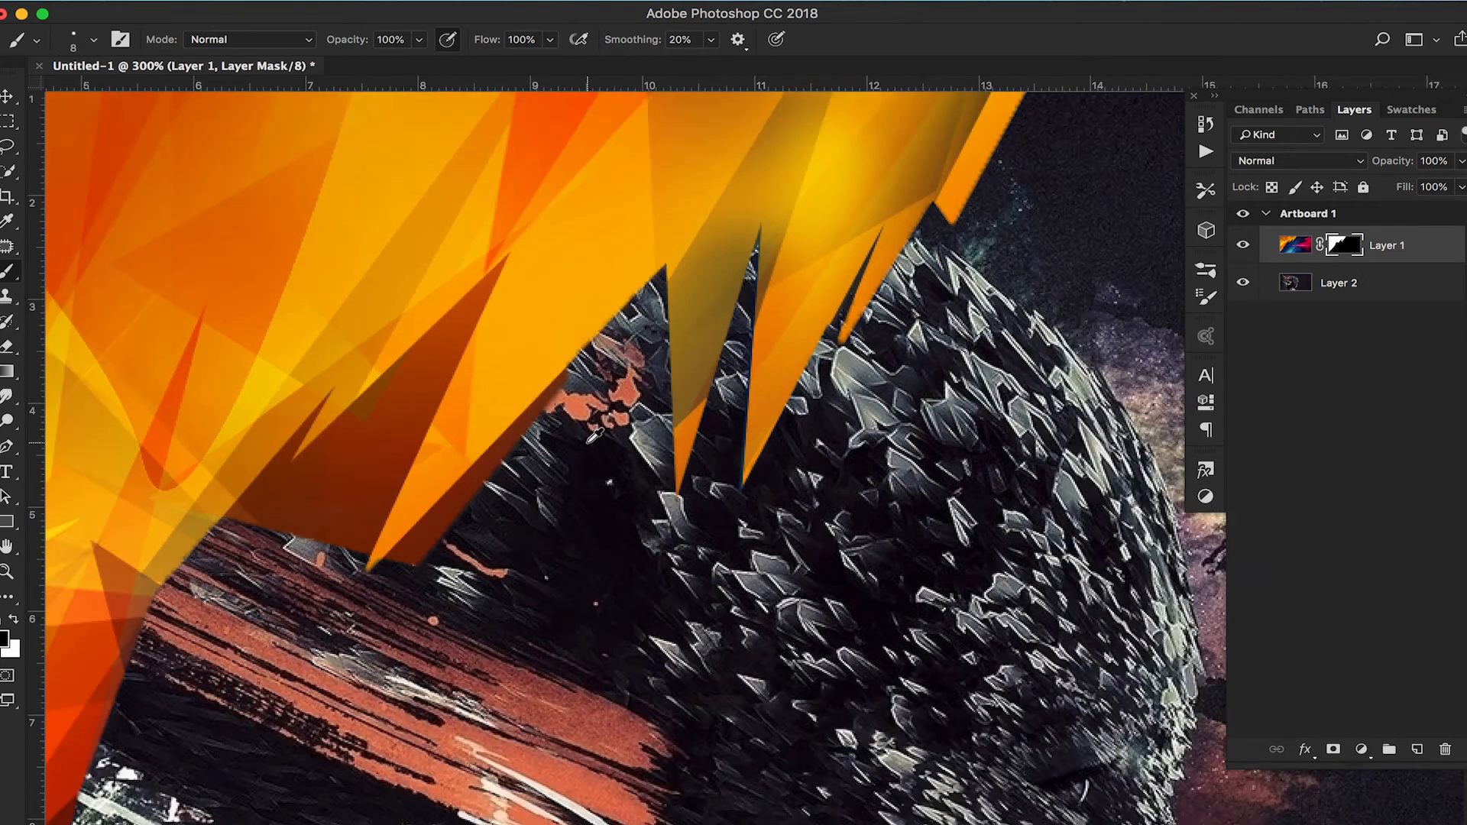
scroll(593, 437, "down", 5)
left_click_drag(470, 509, 494, 383)
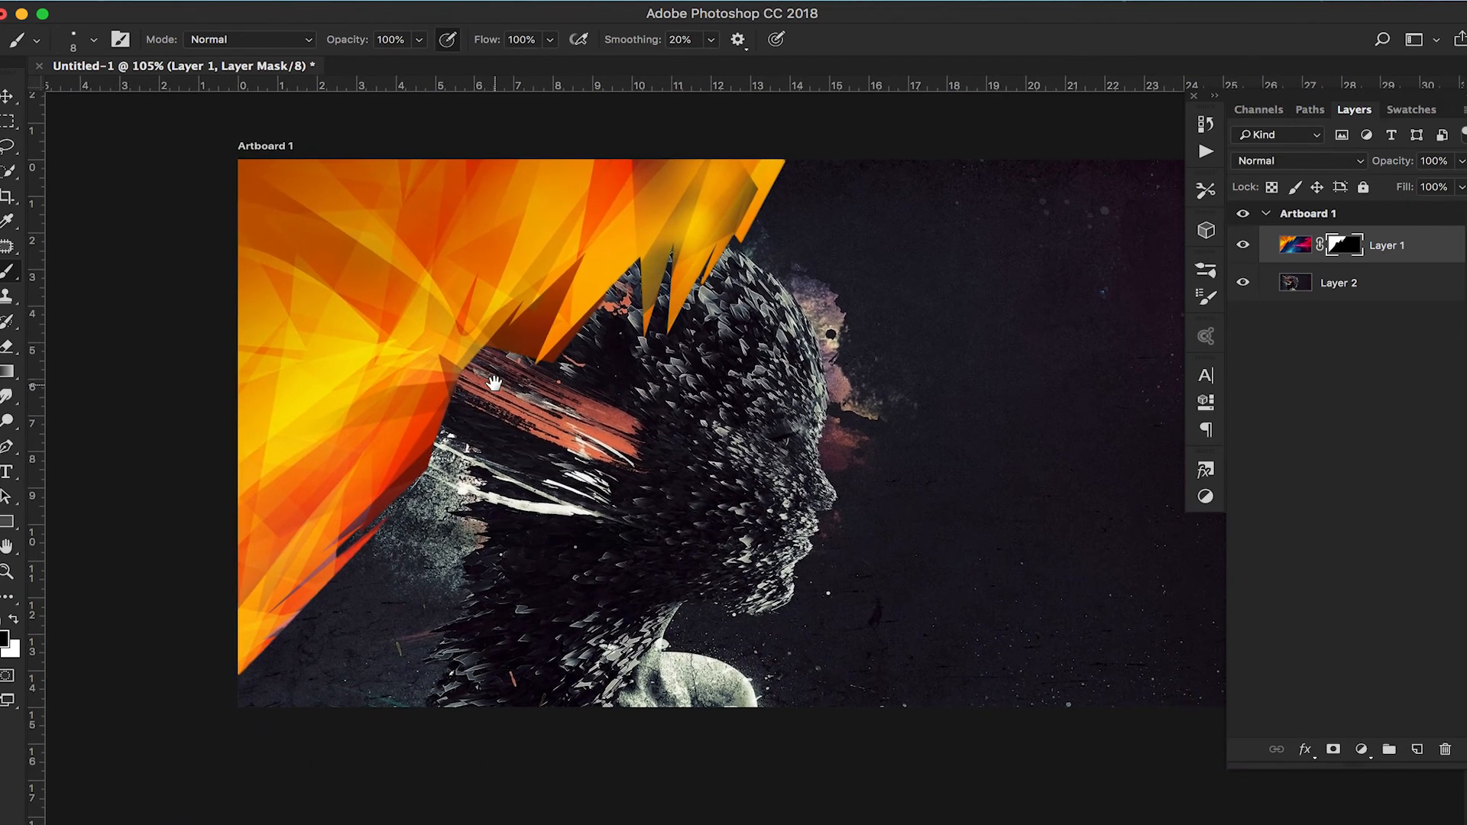
scroll(577, 442, "down", 1)
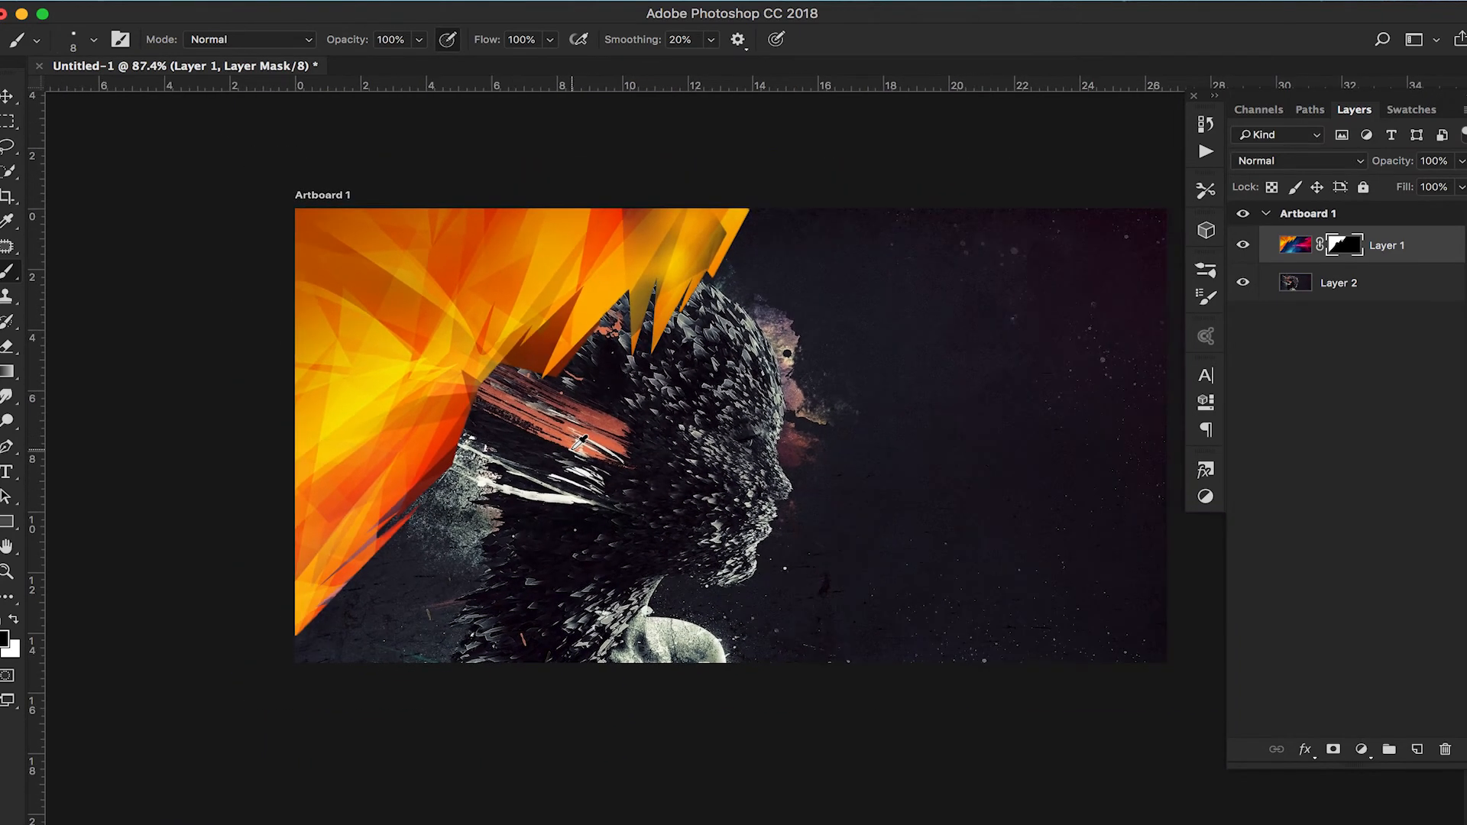
Delete Layer 1's mask without applying it to the layer.
left_click(1352, 258)
left_click(1346, 249)
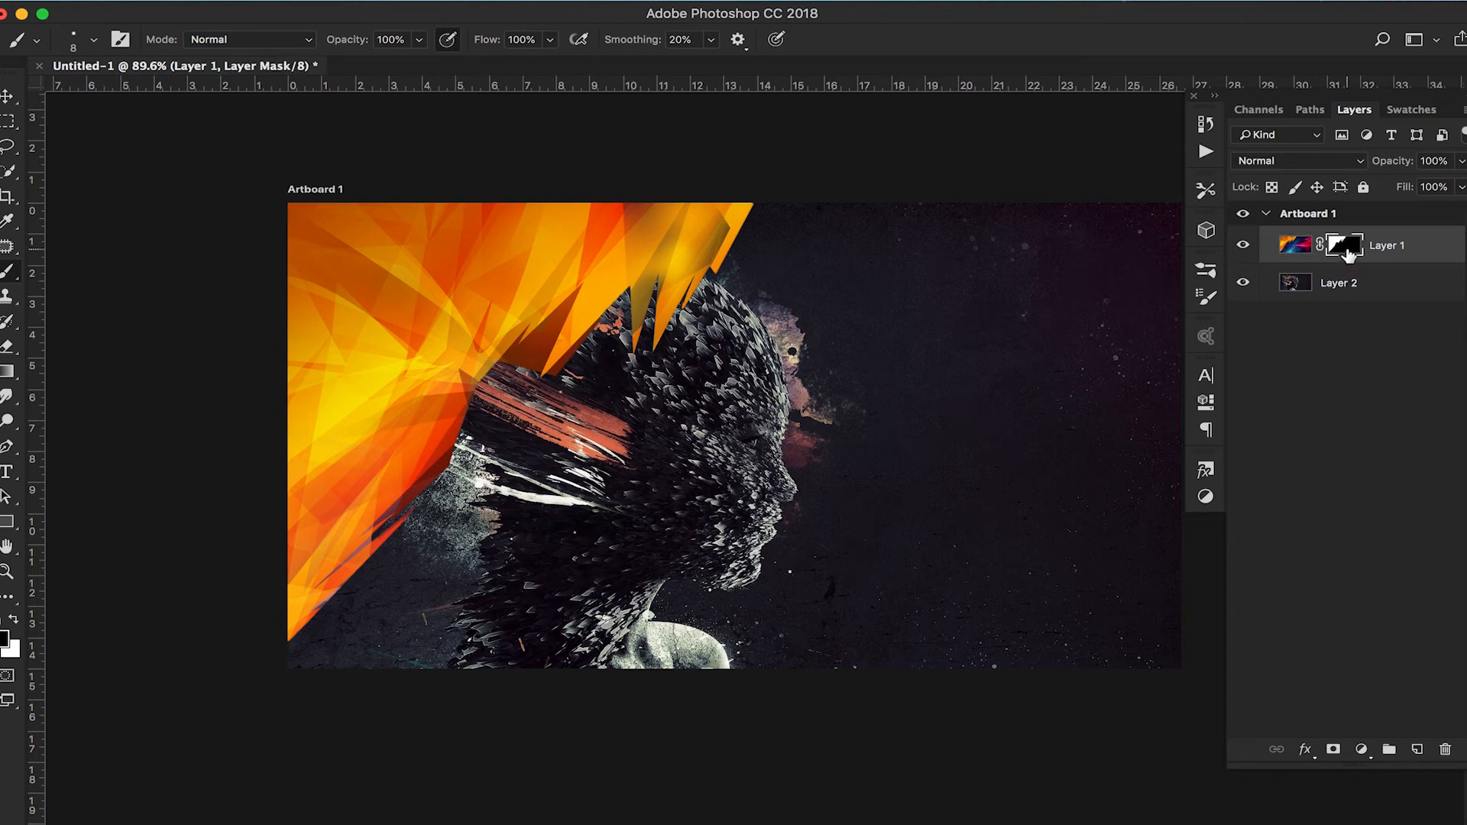
key("Delete")
key("super+z")
left_click(1445, 752)
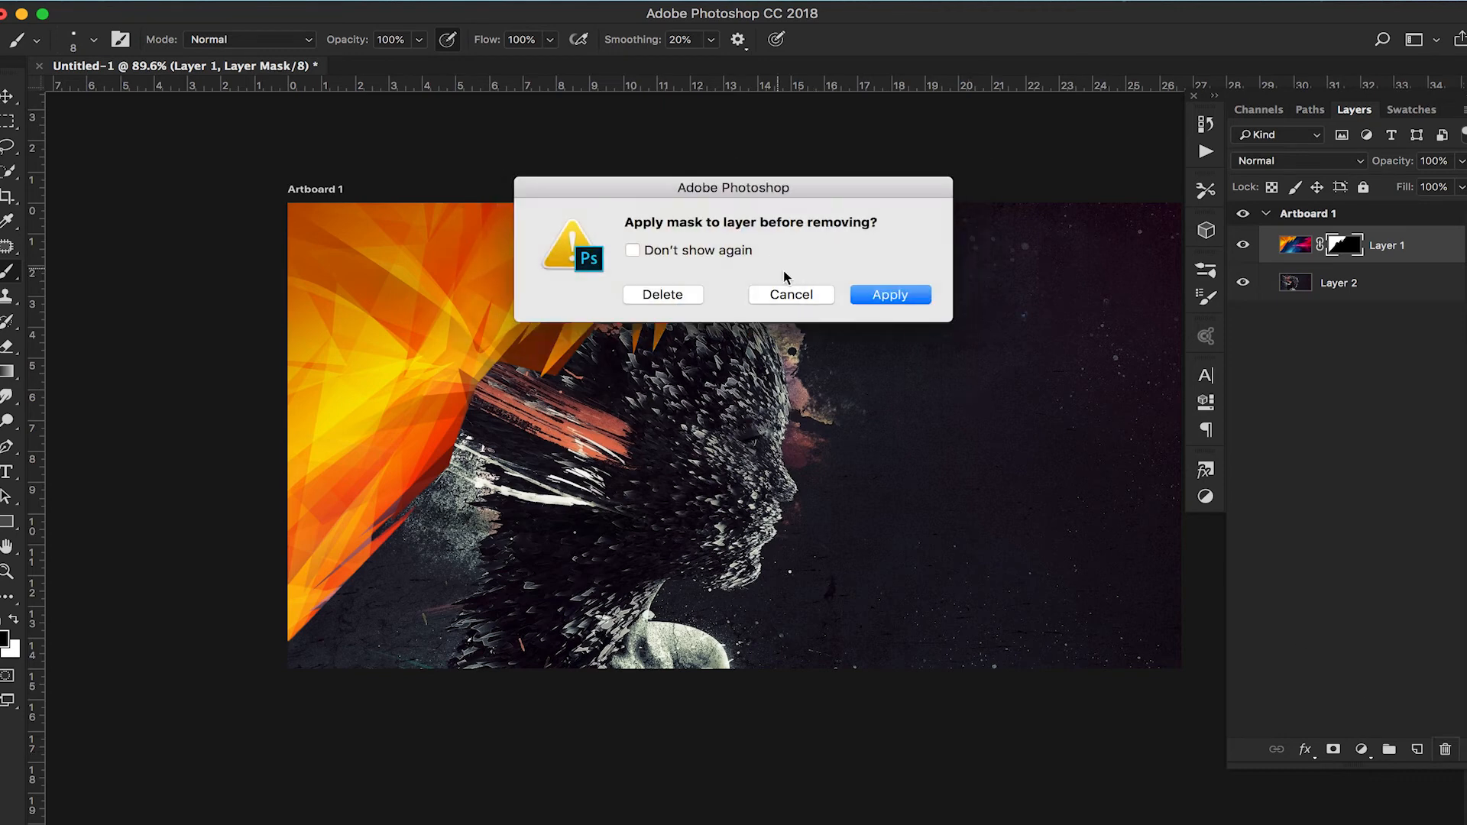
left_click(658, 294)
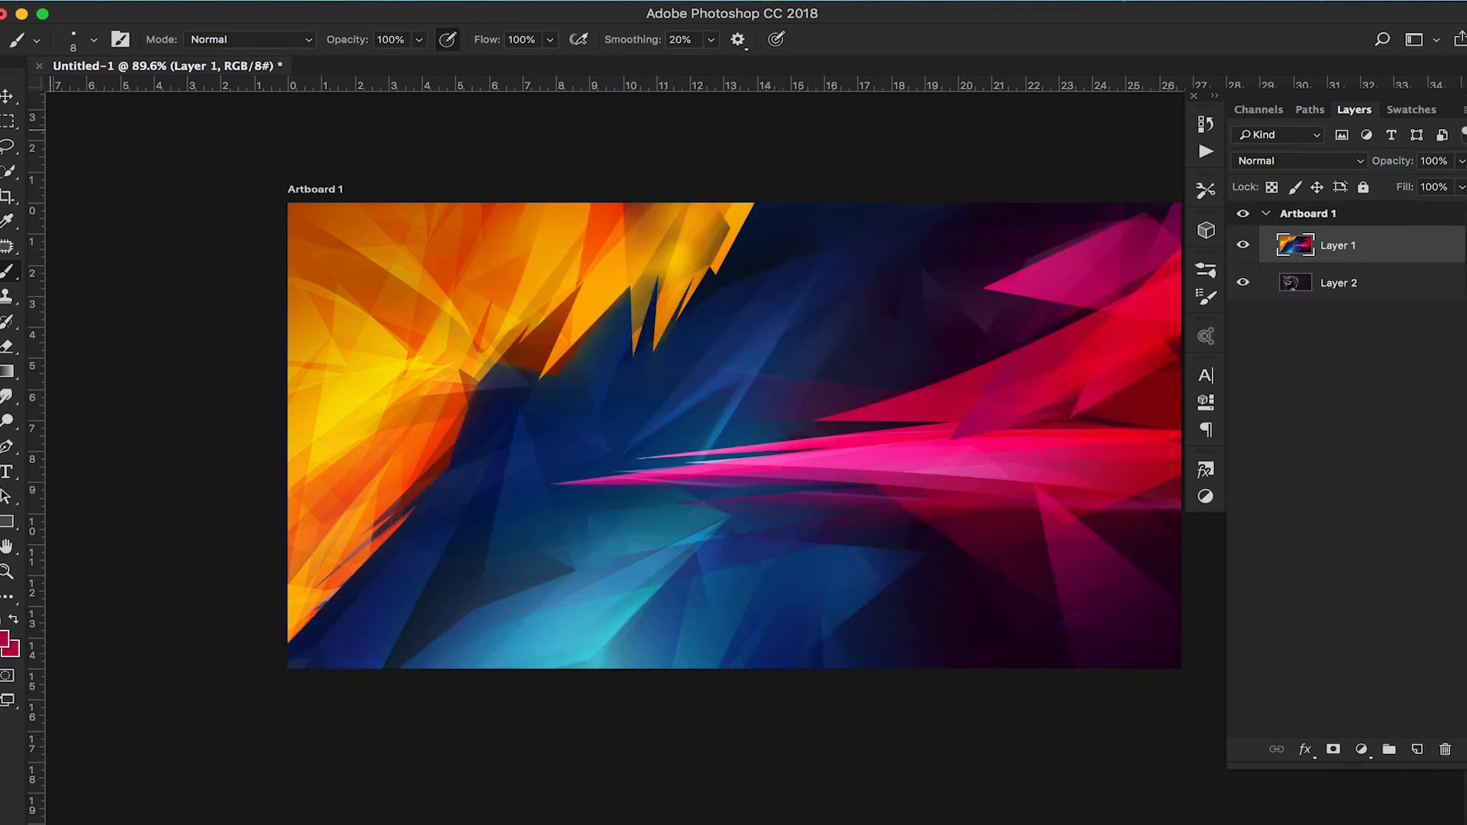
Activate the Rectangular Marquee tool and open the Select and Mask workspace for Layer 1.
left_click(8, 120)
left_click_drag(750, 413, 639, 383)
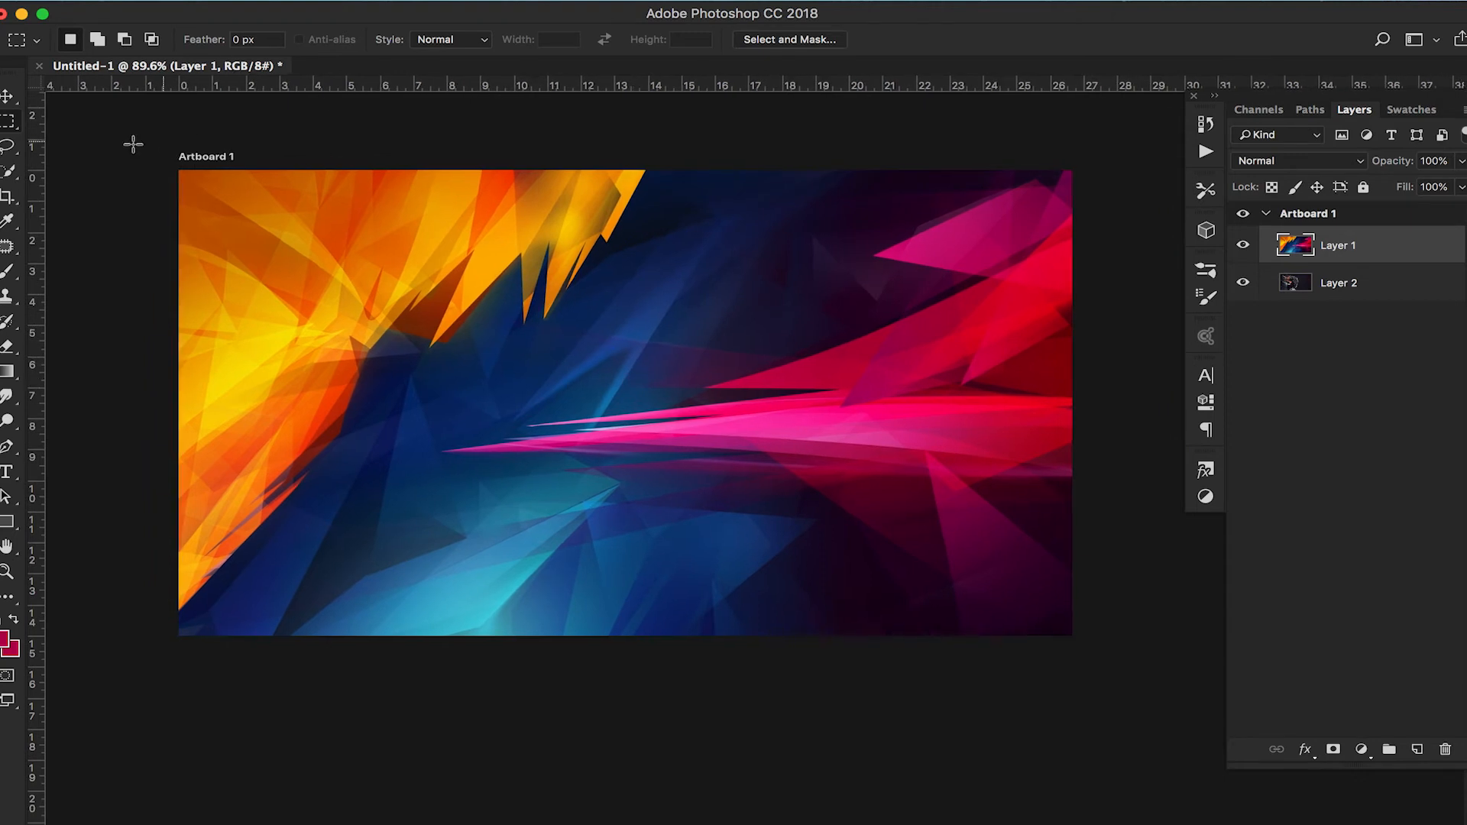
mouse_move(502, 389)
left_mouse_down()
mouse_move(557, 420)
mouse_move(512, 402)
left_mouse_up()
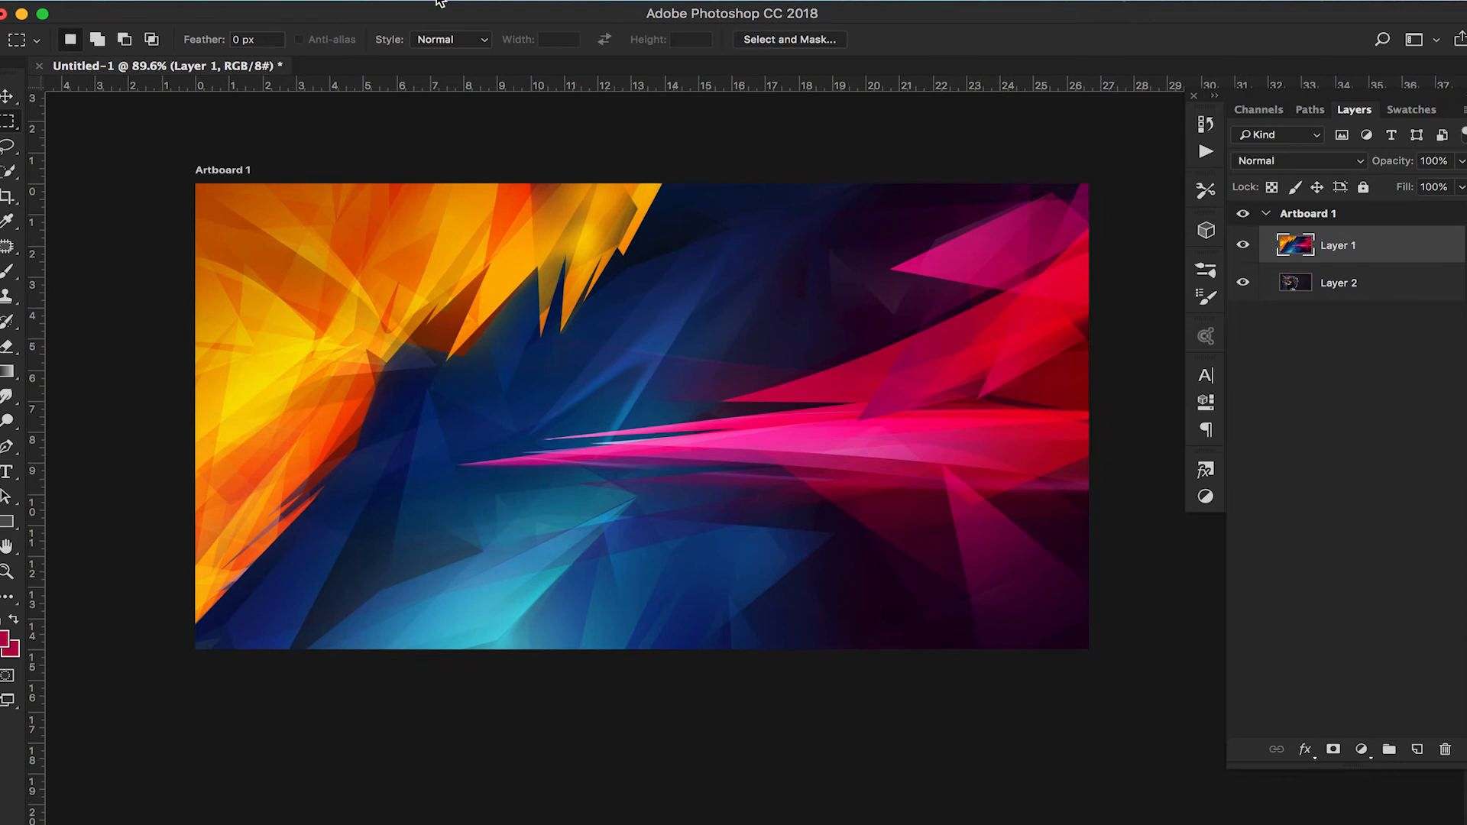
left_click(440, 8)
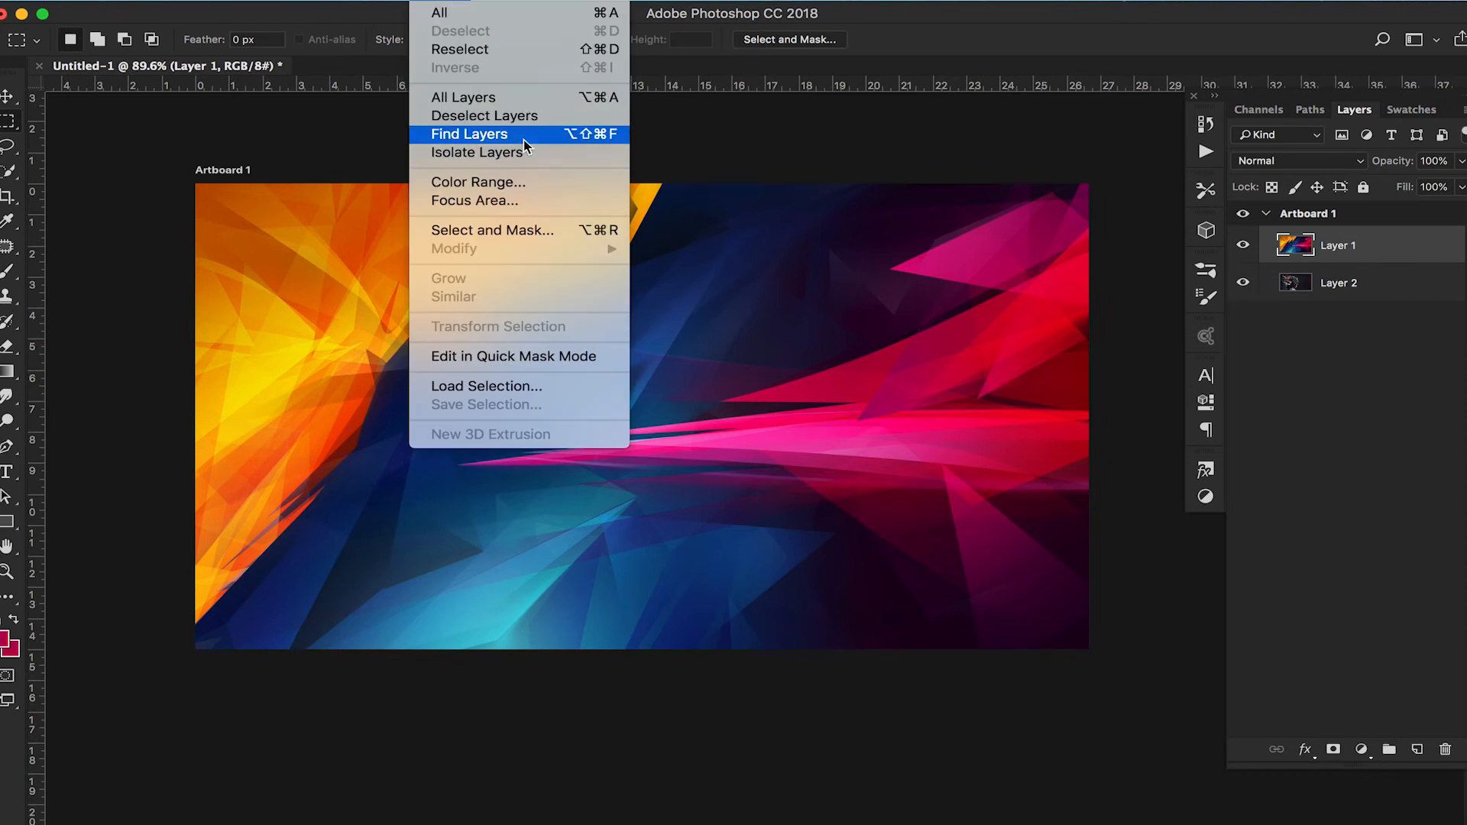
left_click(538, 234)
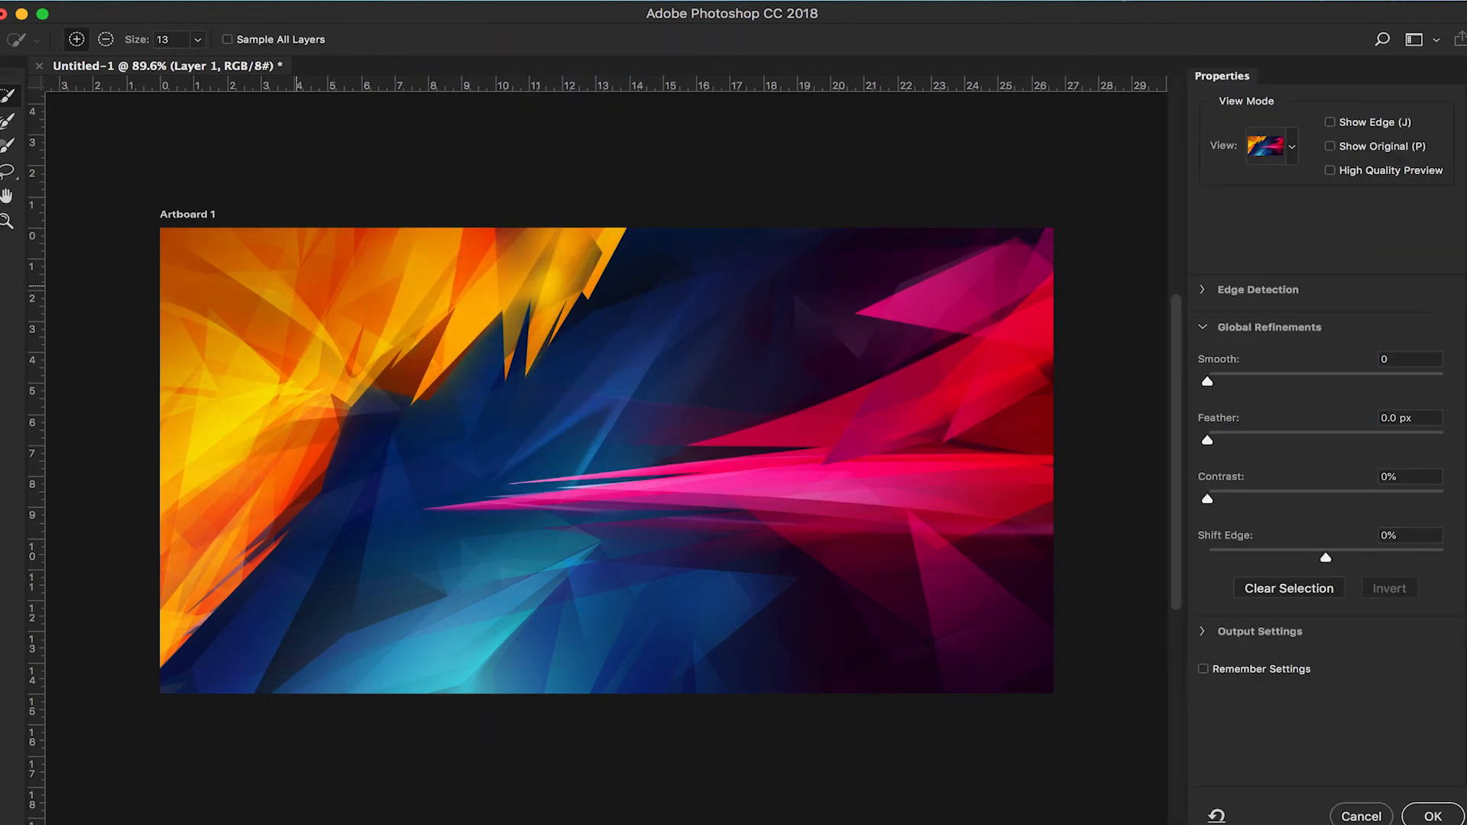
Select the orange and yellow area, including the golden spikes, with the size 13 Quick Selection brush.
left_click_drag(205, 302, 367, 336)
mouse_move(204, 303)
left_mouse_down()
mouse_move(536, 283)
mouse_move(420, 344)
mouse_move(260, 562)
mouse_move(239, 428)
left_mouse_up()
left_click(413, 367)
scroll(513, 366, "up", 5)
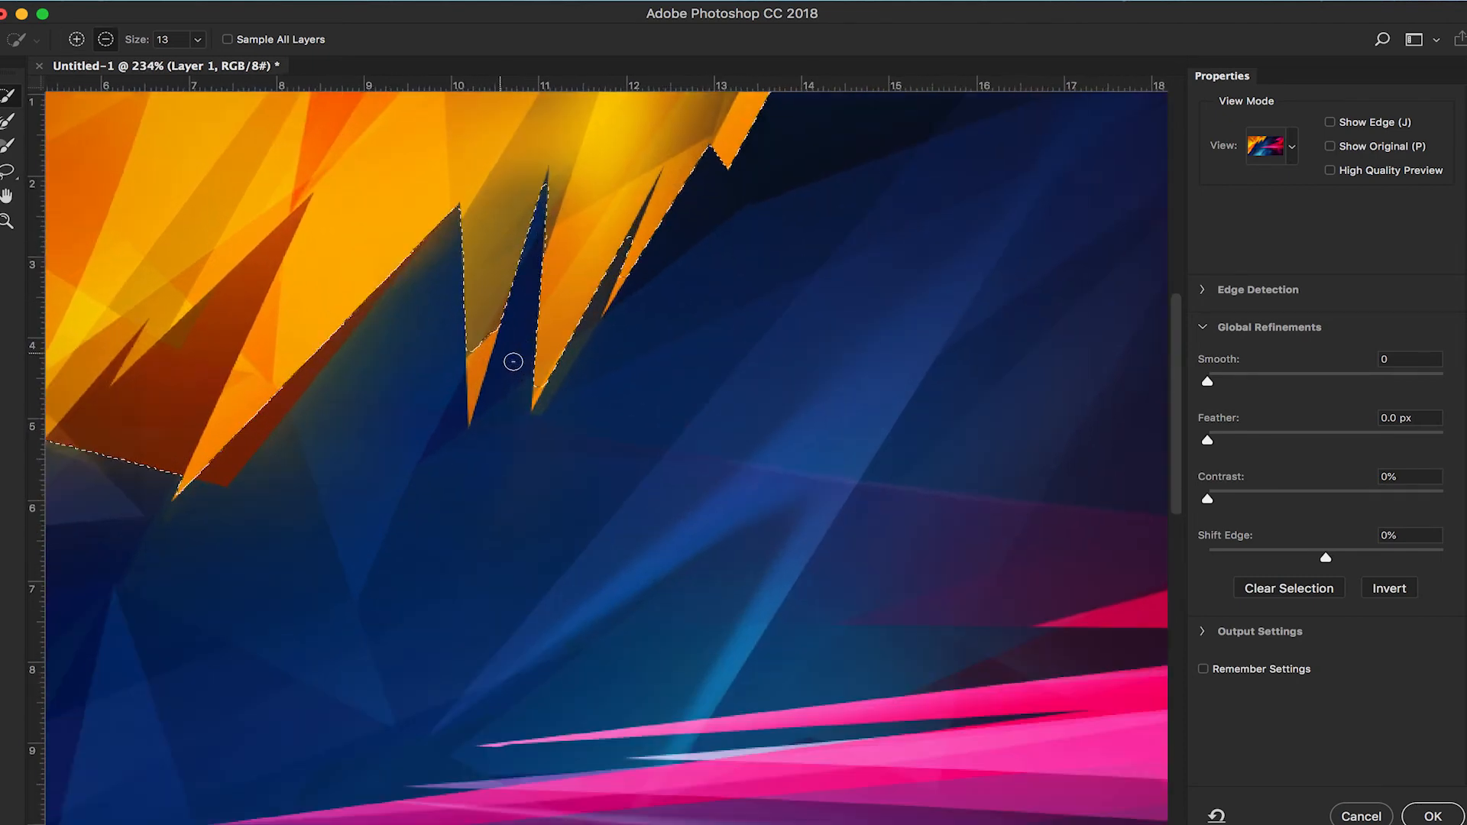
scroll(497, 347, "down", 5)
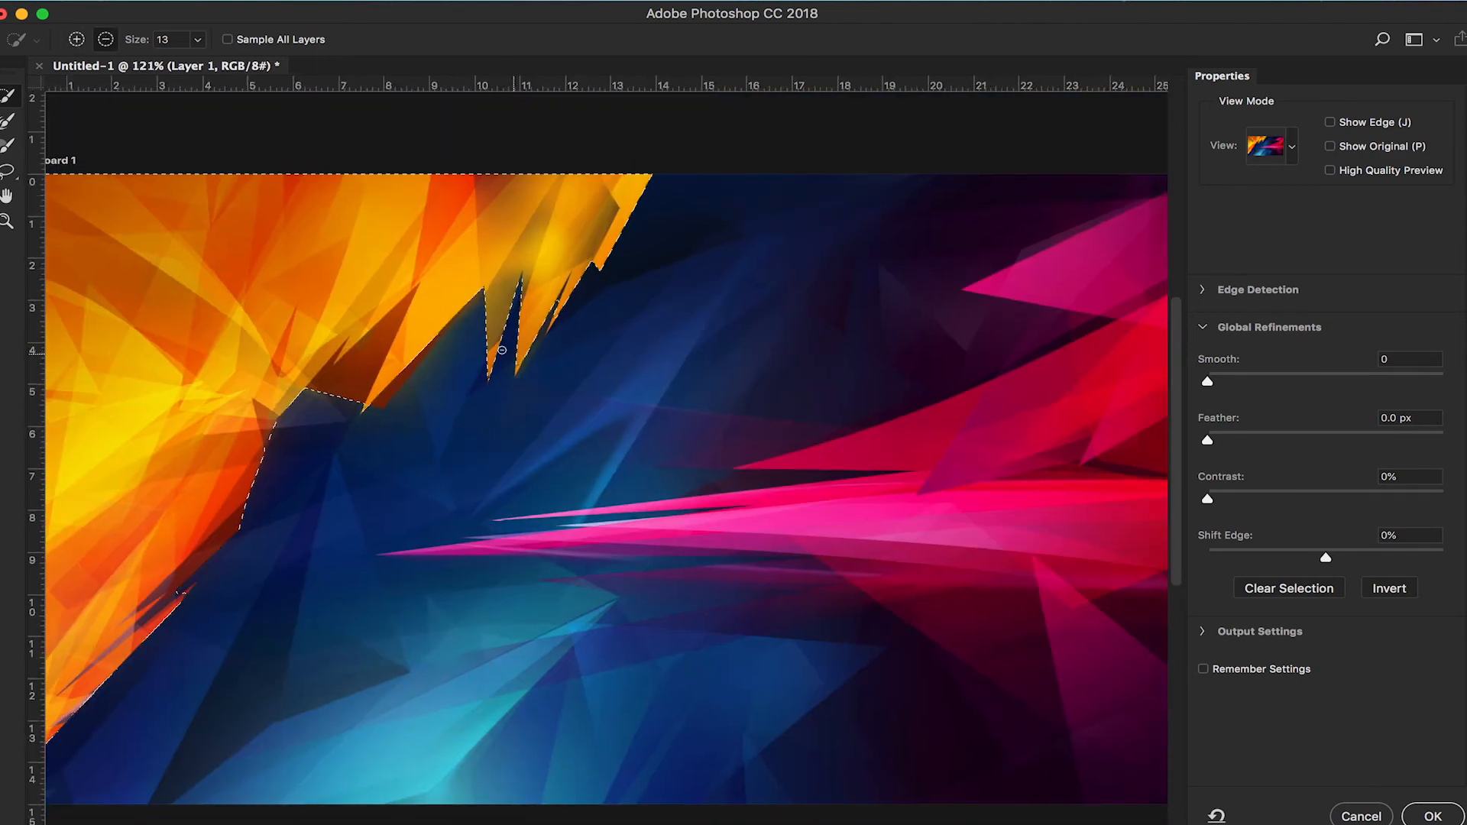
left_click_drag(477, 426, 665, 417)
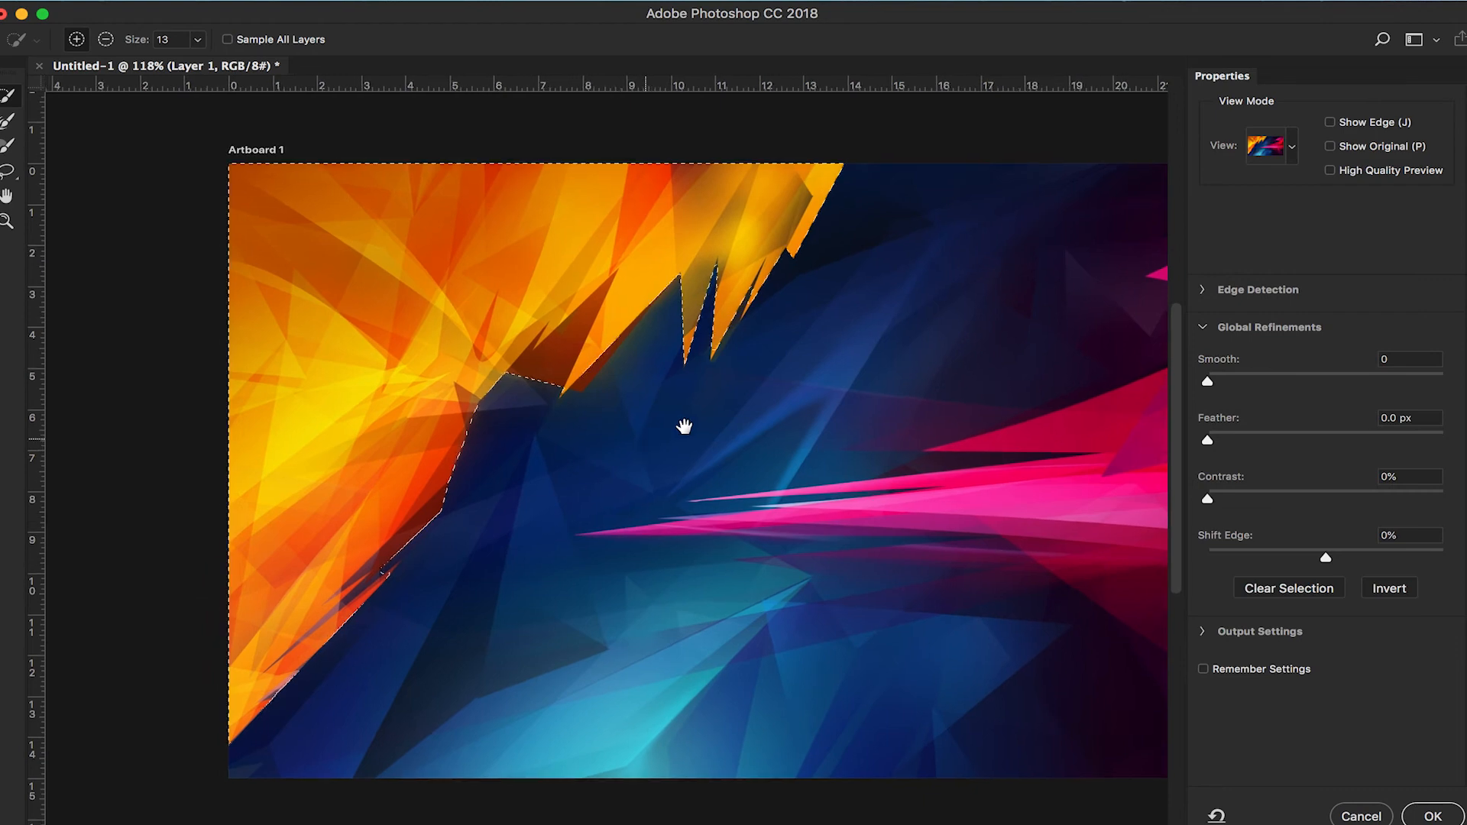
Preview the selection with the On Layers view and set Smooth to 15.
left_click(1268, 145)
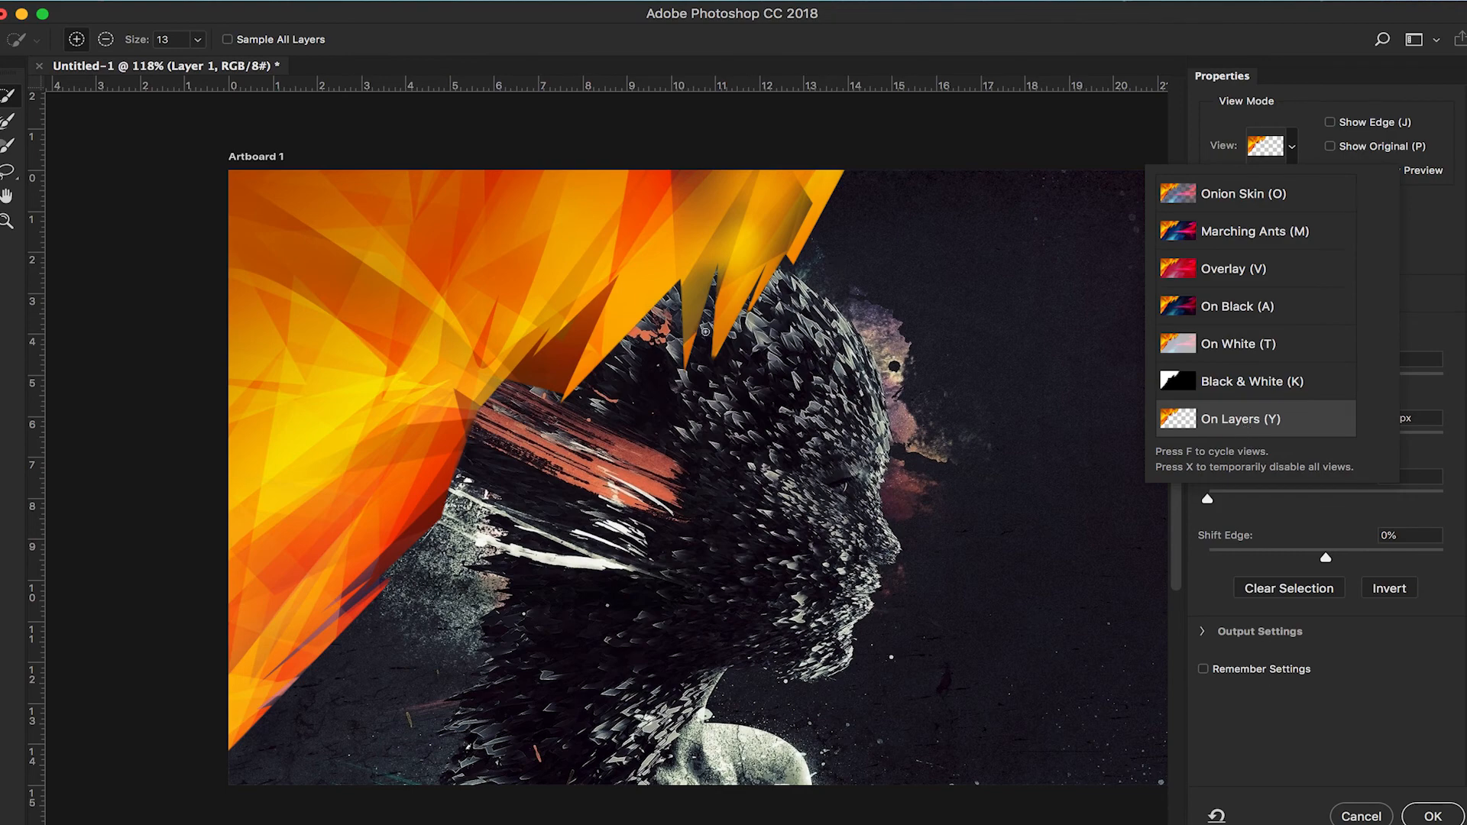
left_click(1443, 250)
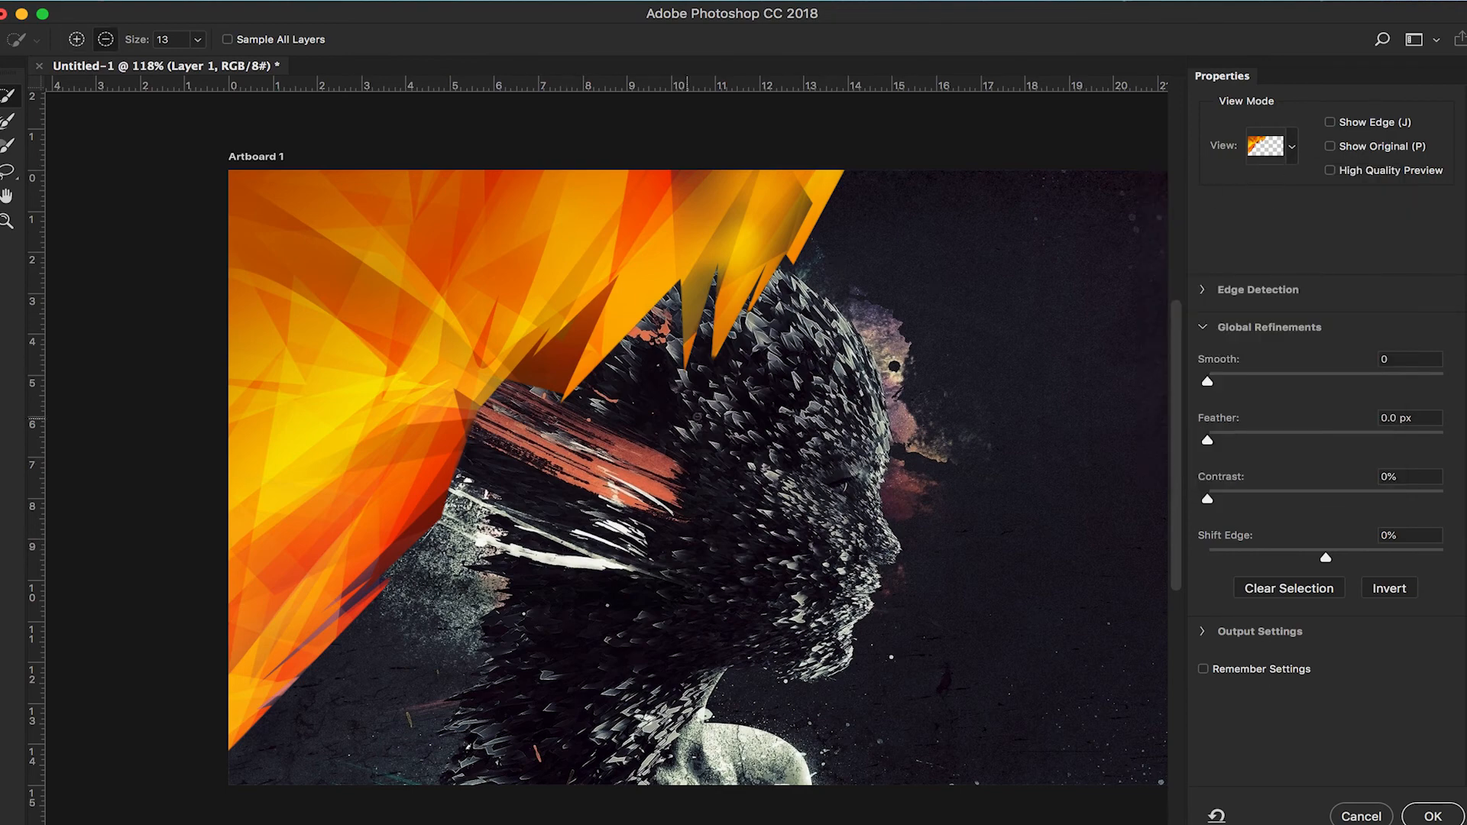
scroll(737, 388, "up", 5)
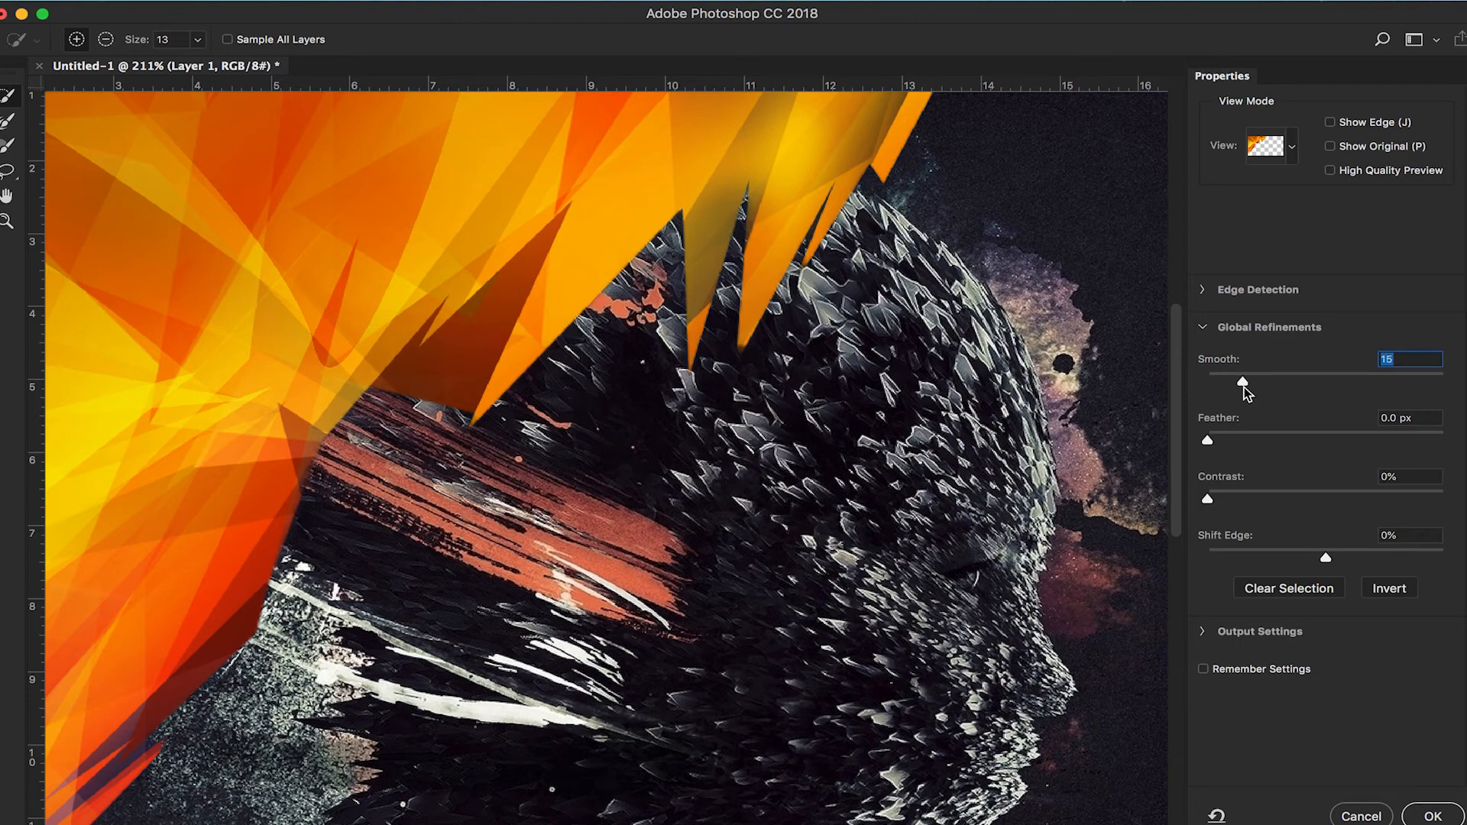
left_click_drag(1249, 379, 1243, 381)
Set the selection's Feather to 23.8 px.
left_click_drag(1206, 441, 1237, 447)
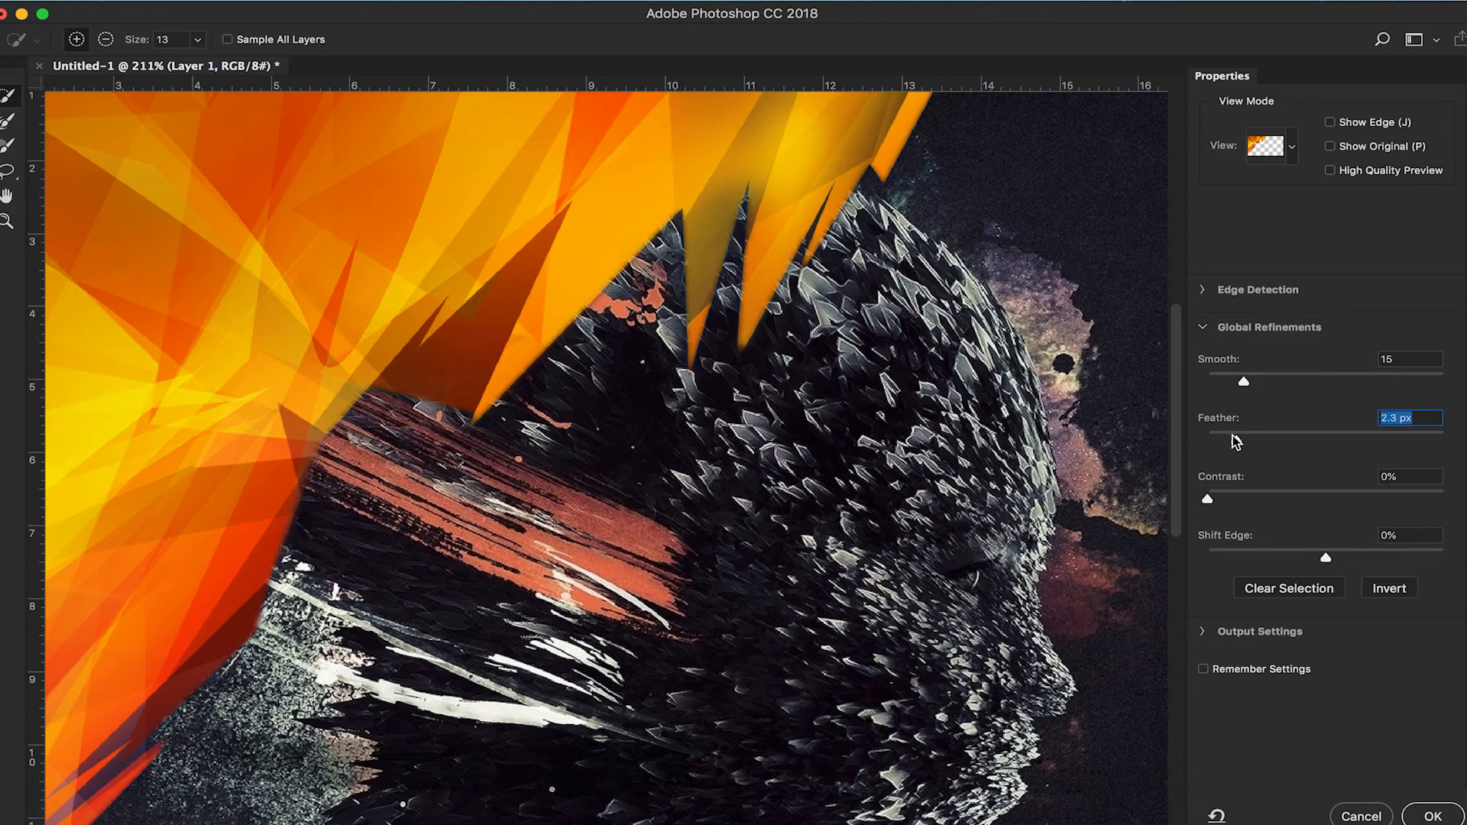
left_click_drag(1238, 441, 1299, 442)
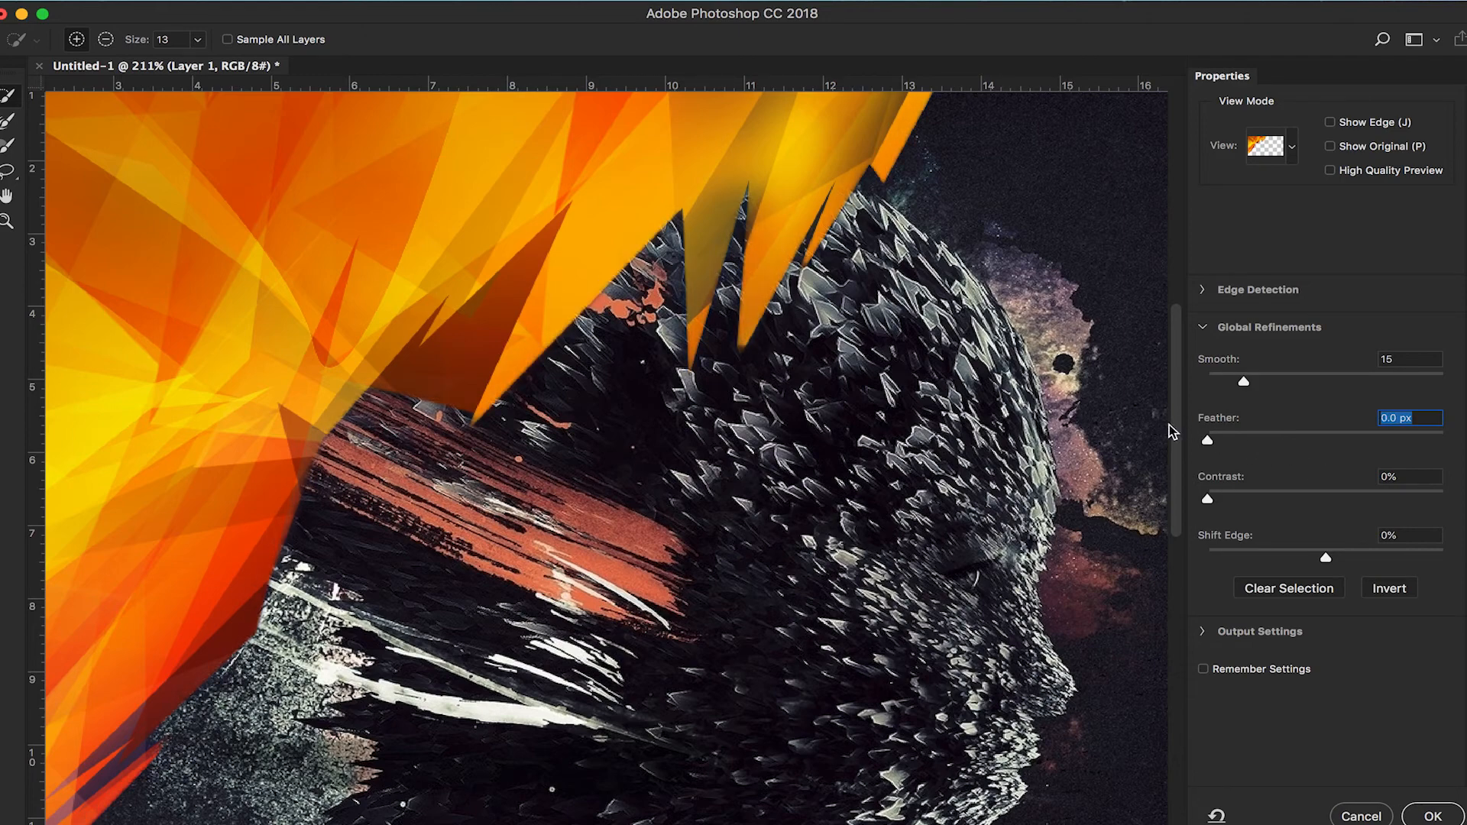
mouse_move(1311, 459)
left_mouse_down()
mouse_move(1351, 474)
mouse_move(1299, 460)
mouse_move(1316, 466)
left_mouse_up()
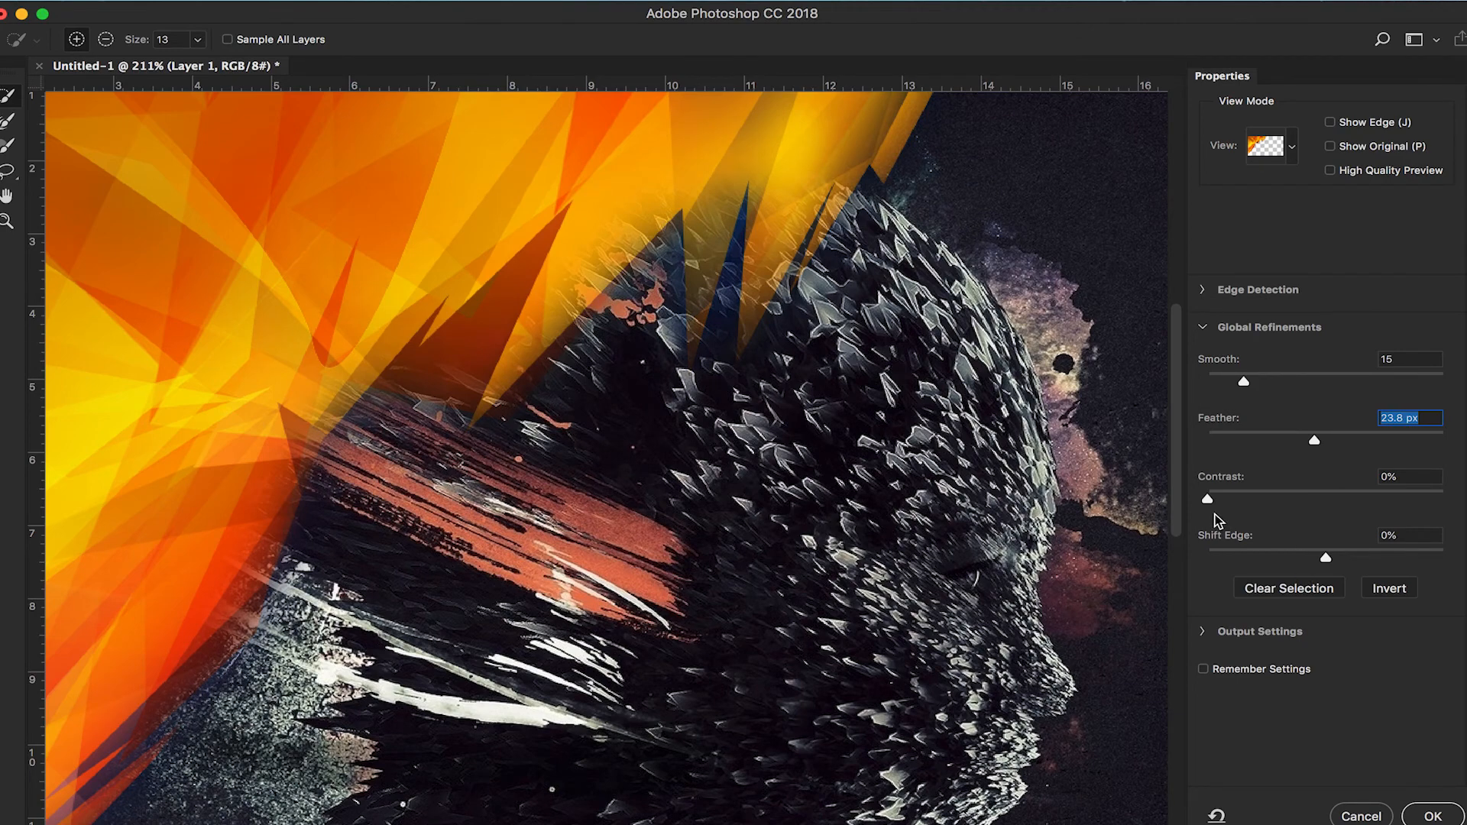
Adjust the selection's Contrast and Shift Edge slightly and accept the refinements.
mouse_move(1208, 500)
left_mouse_down()
mouse_move(1267, 503)
mouse_move(1230, 501)
left_mouse_up()
mouse_move(1325, 559)
left_mouse_down()
mouse_move(1265, 558)
mouse_move(1329, 556)
left_mouse_up()
scroll(763, 573, "down", 3)
key("Return")
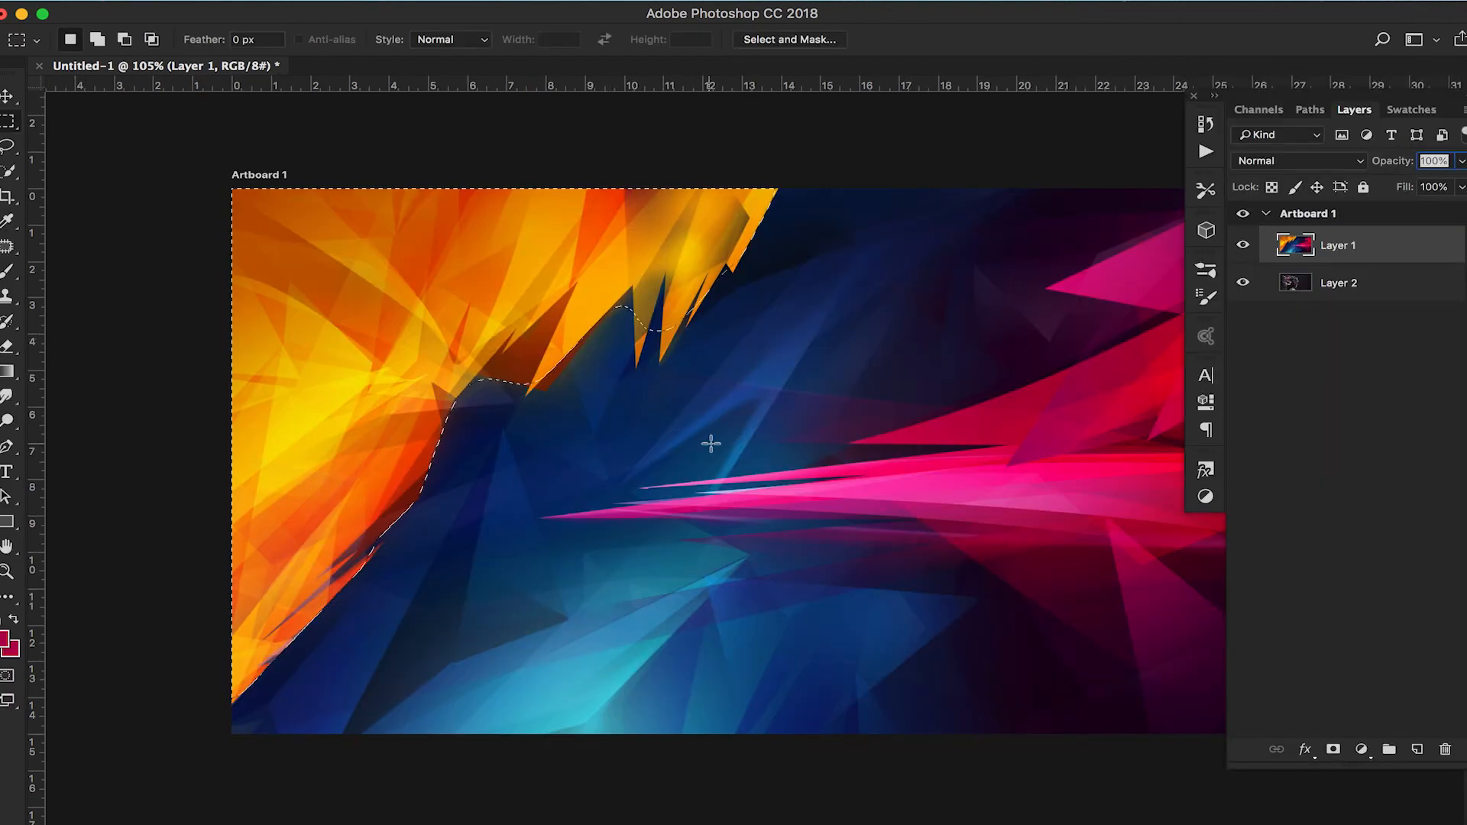
Mask Layer 1 with the refined selection and examine the soft edge of the orange area over the portrait.
left_click(1334, 749)
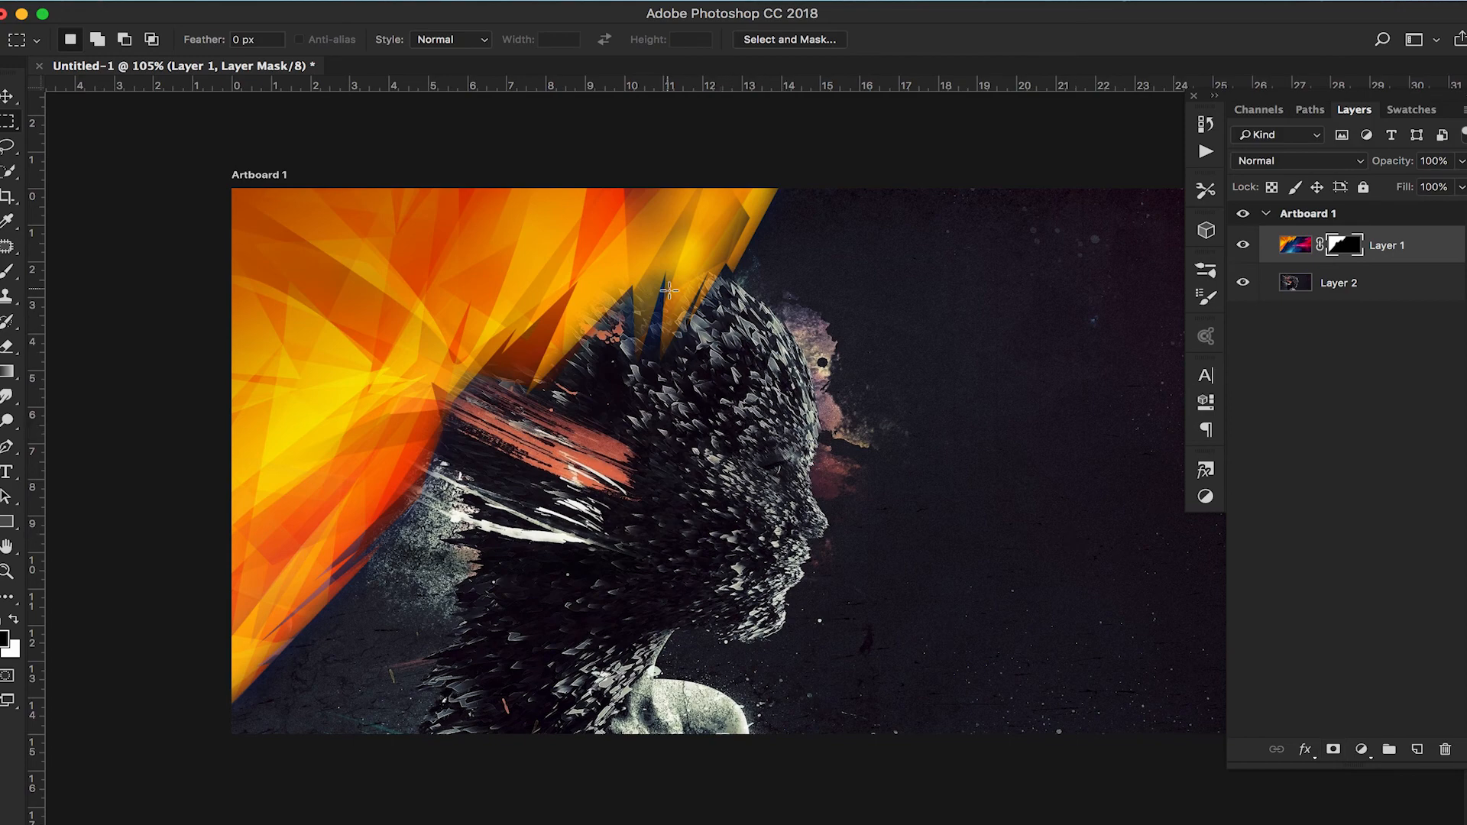
scroll(597, 356, "up", 5)
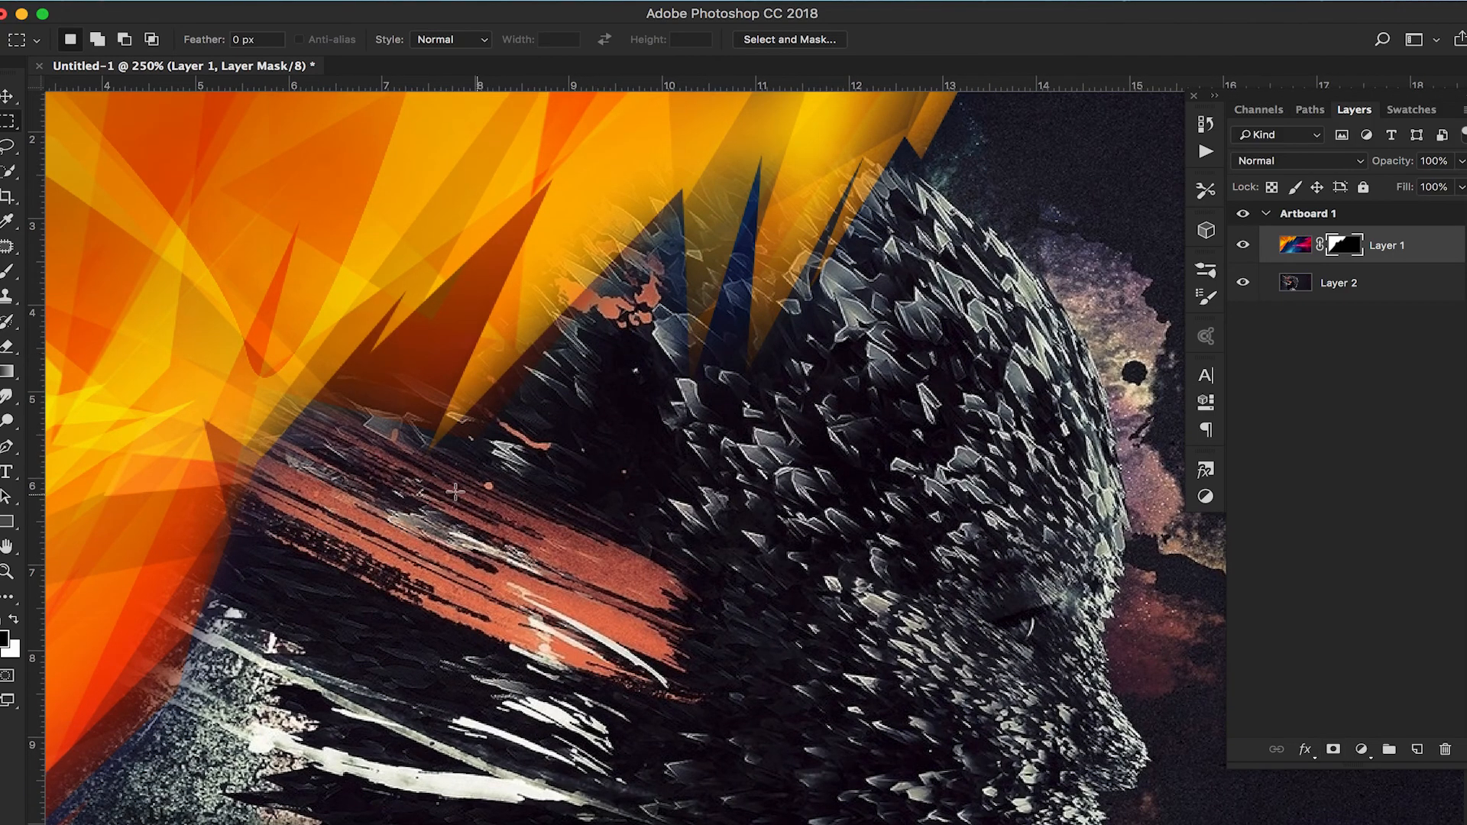
scroll(563, 481, "down", 2)
scroll(563, 482, "down", 5)
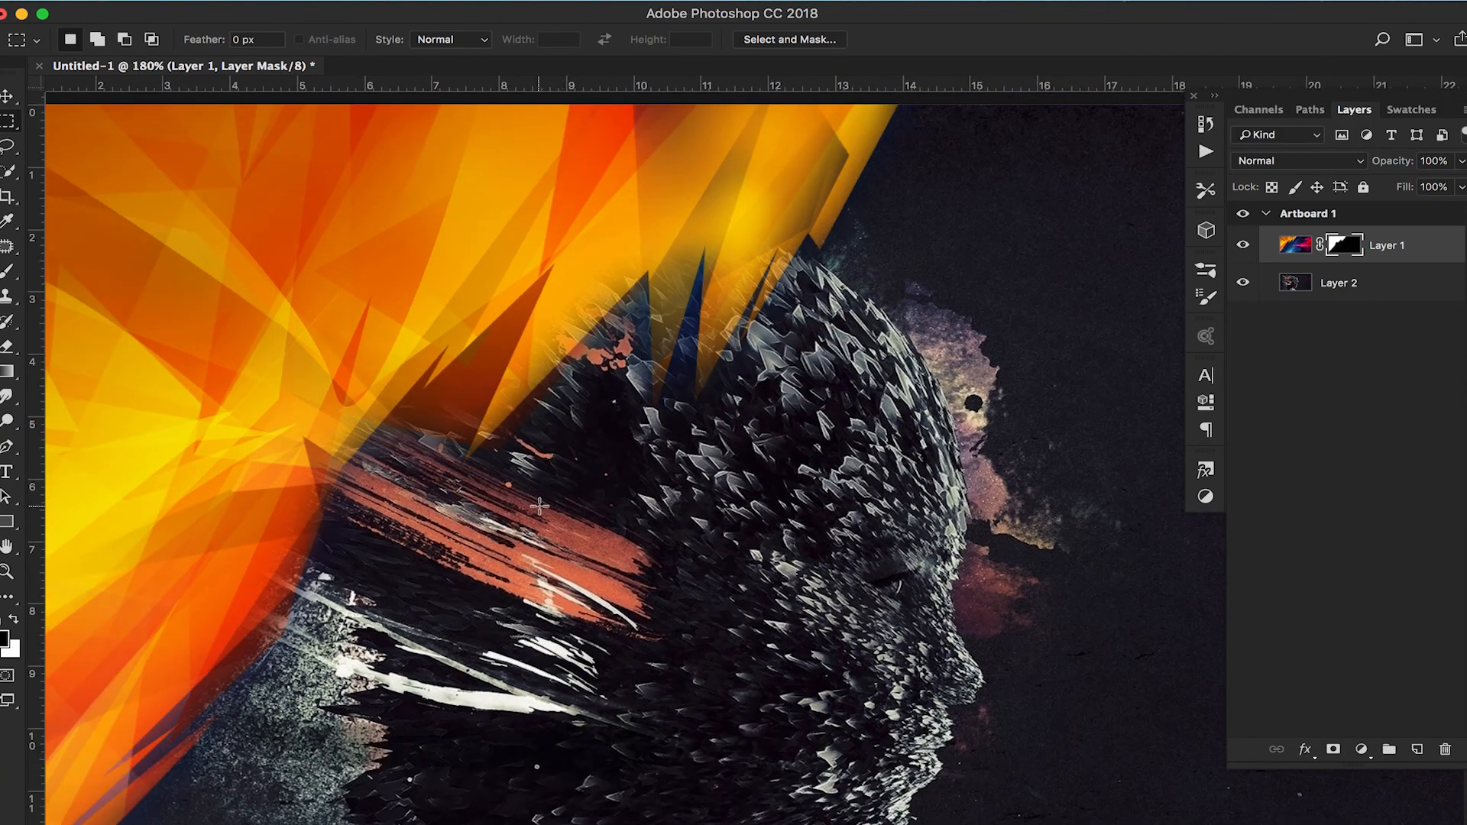
scroll(600, 495, "up", 4)
scroll(795, 405, "down", 2)
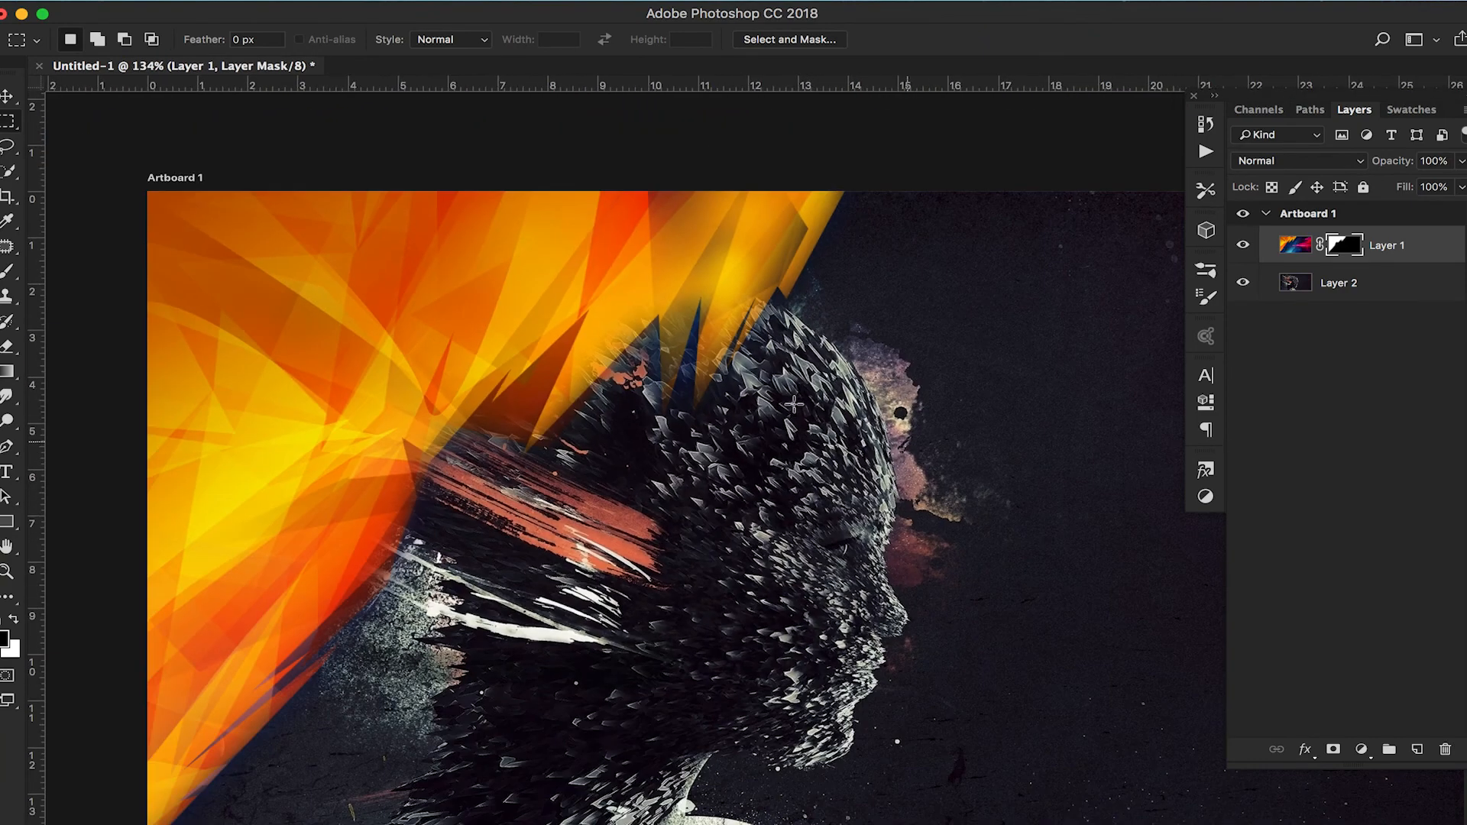
left_click_drag(631, 486, 688, 443)
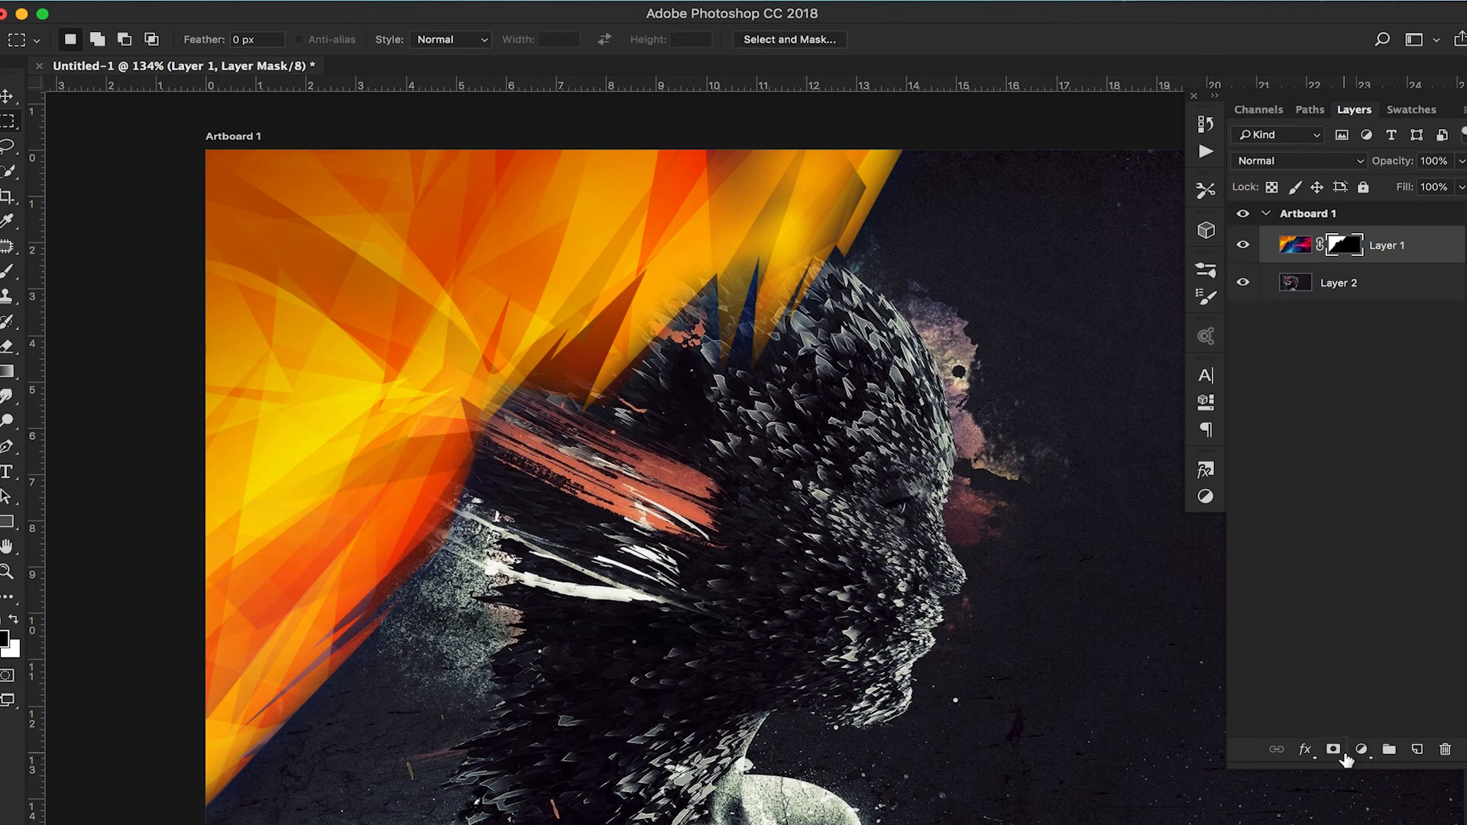
Try the Lighten and Soft Light blend modes on Layer 1.
left_click(1305, 168)
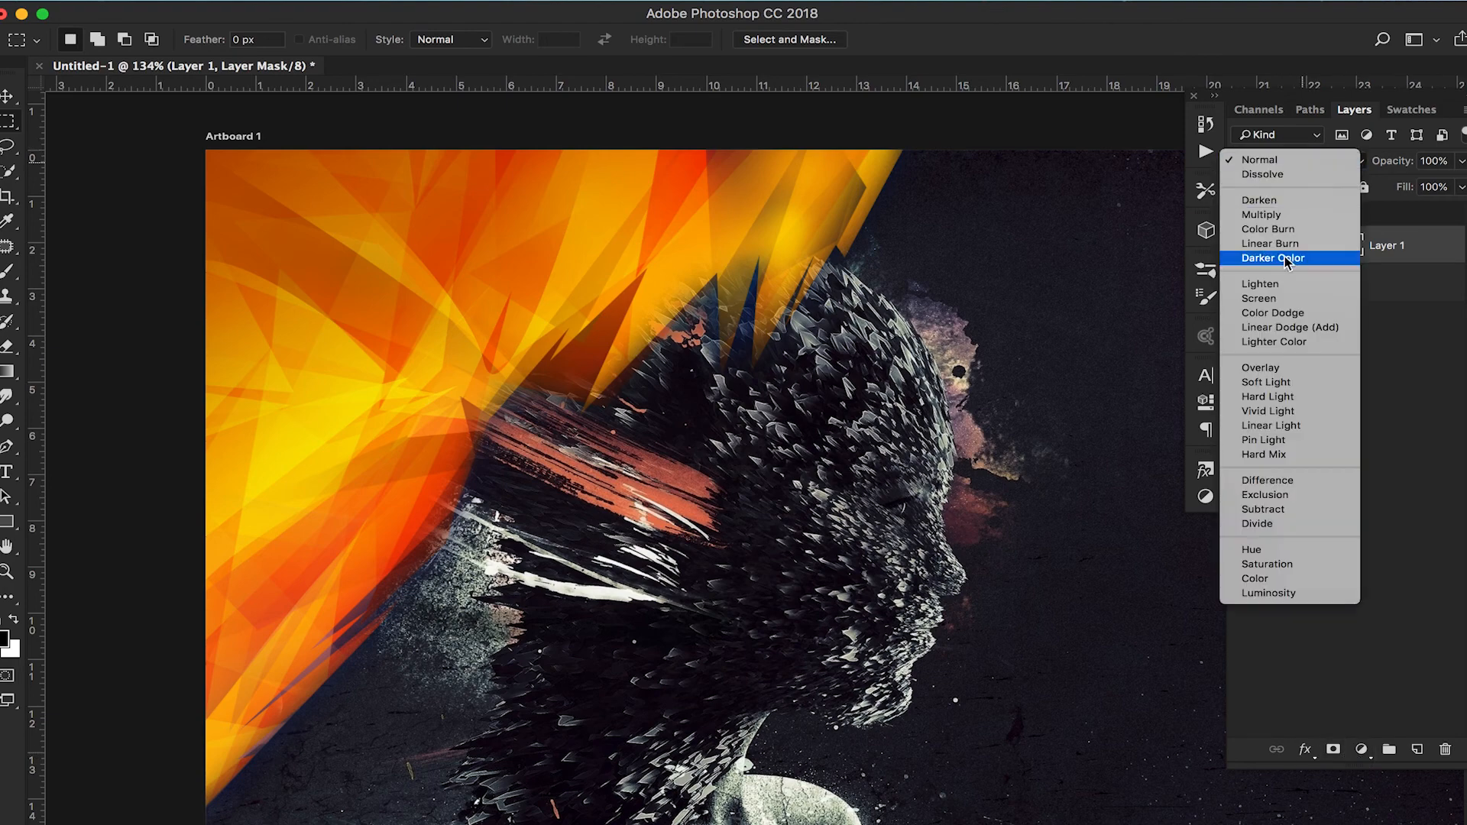
left_click(1293, 285)
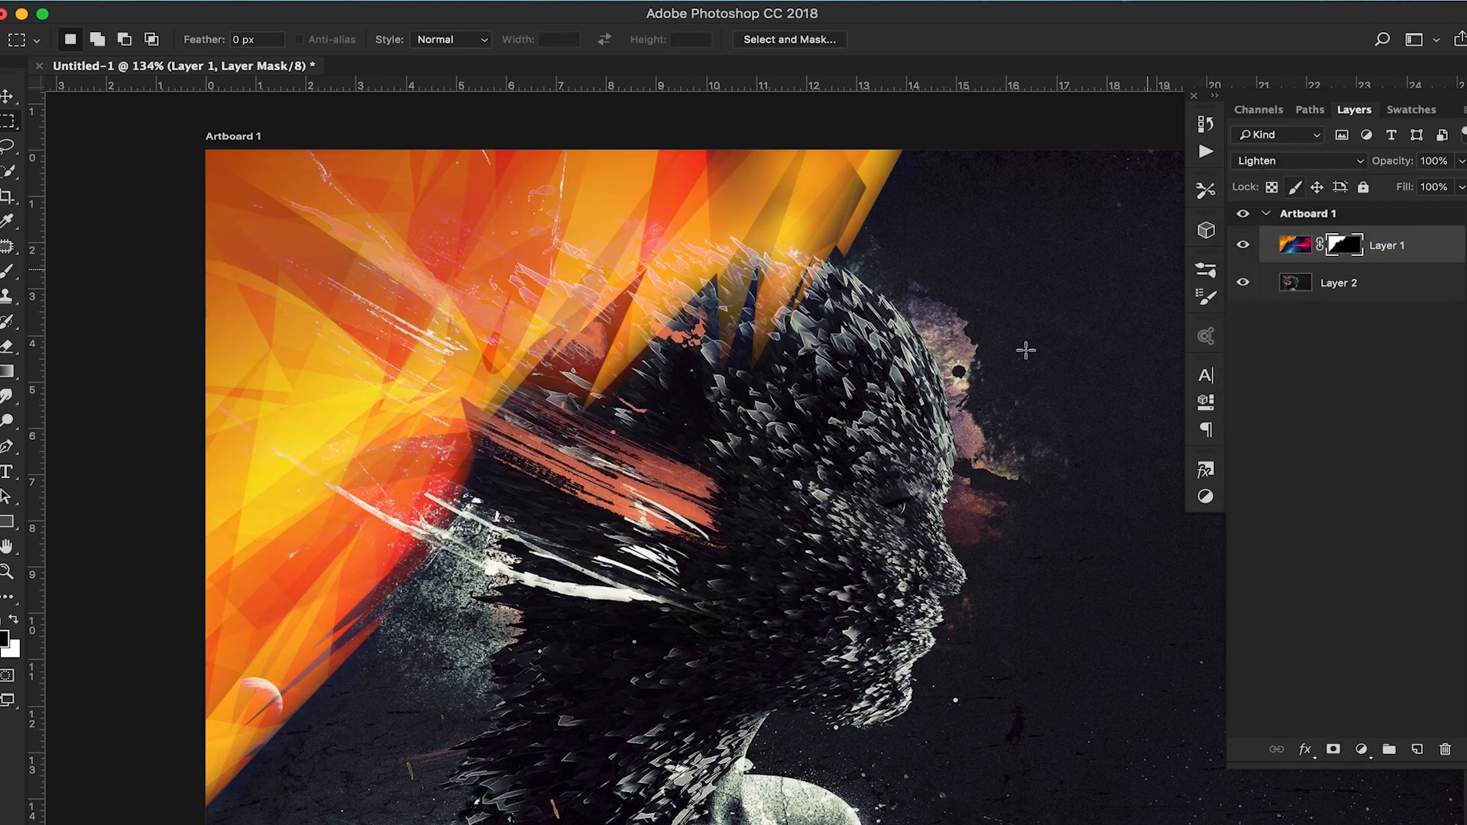
scroll(1012, 370, "down", 4)
left_click_drag(937, 443, 690, 419)
left_click(1277, 163)
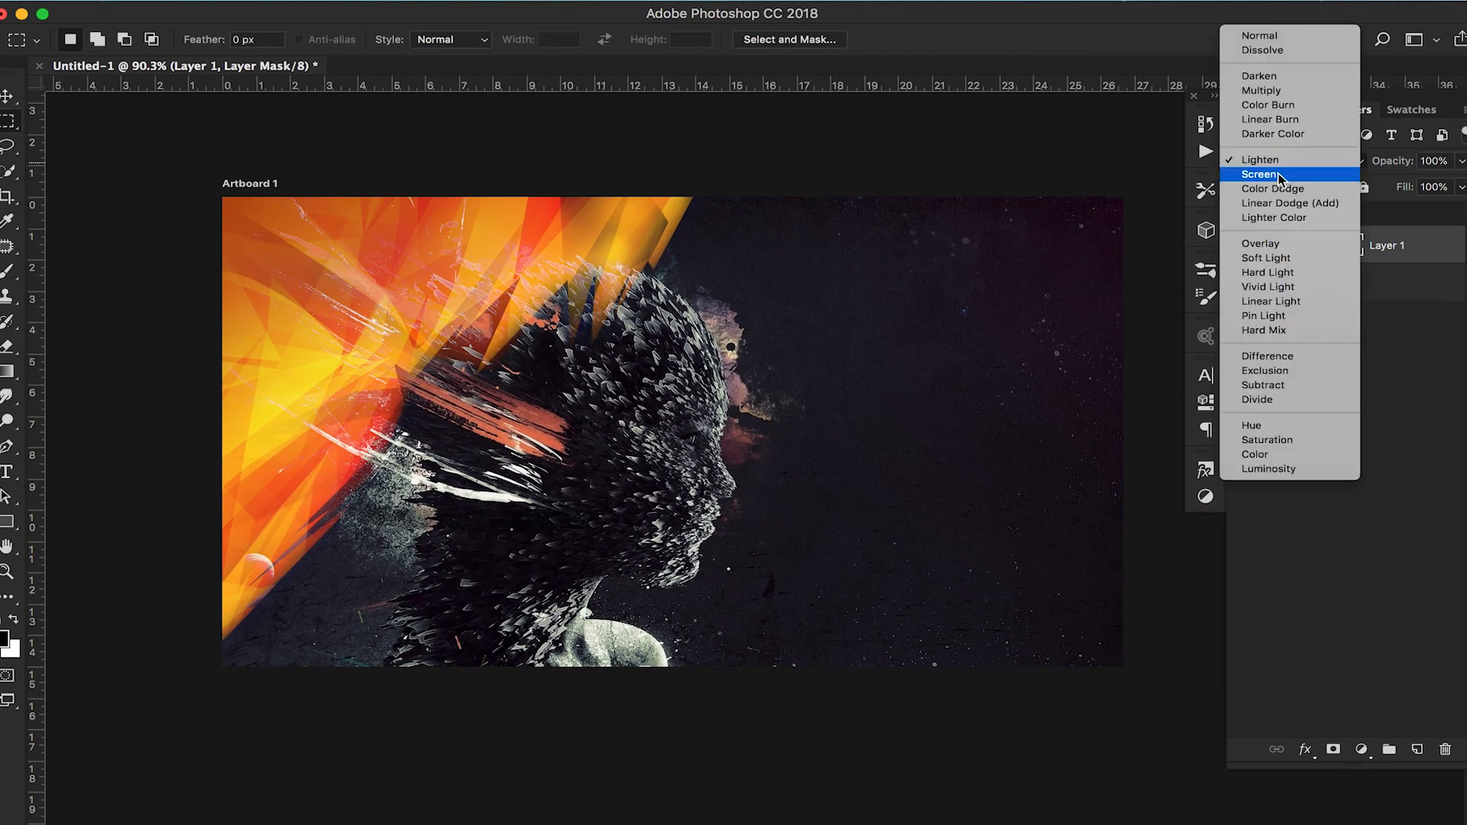
left_click(1284, 264)
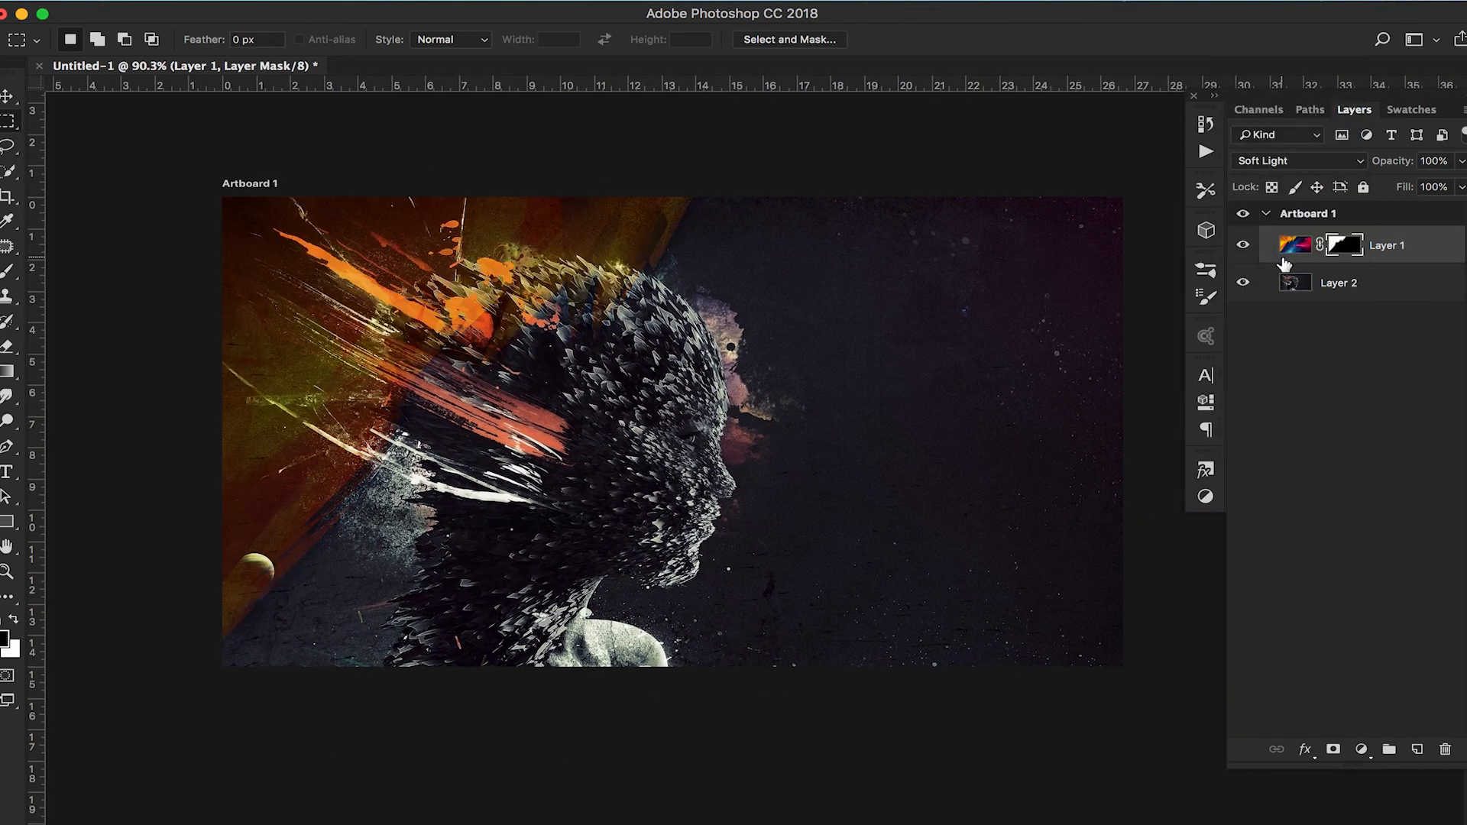
Set Layer 1's blend mode to Screen and its opacity to 36%.
left_click(1290, 161)
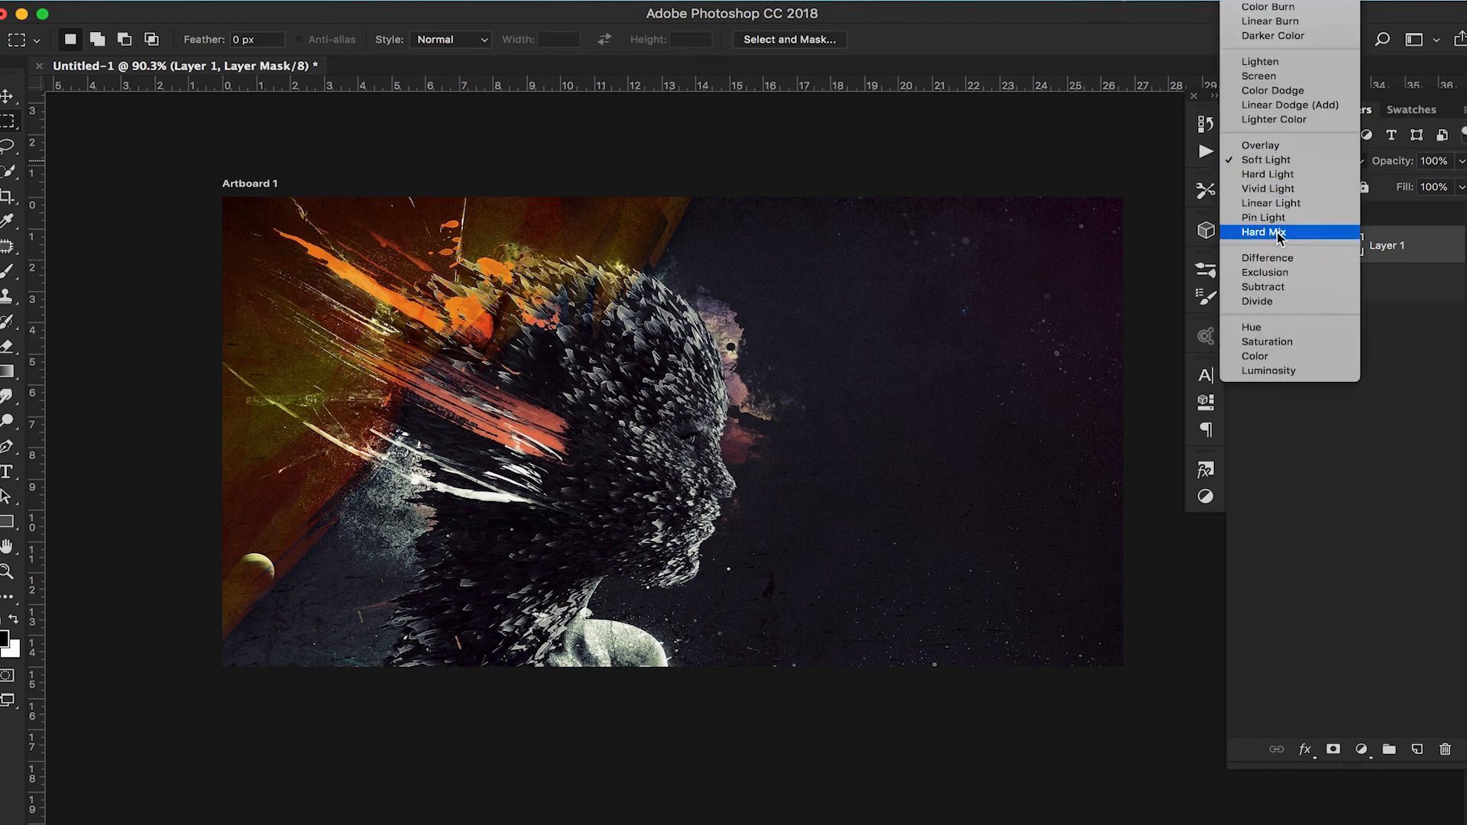
left_click(1284, 76)
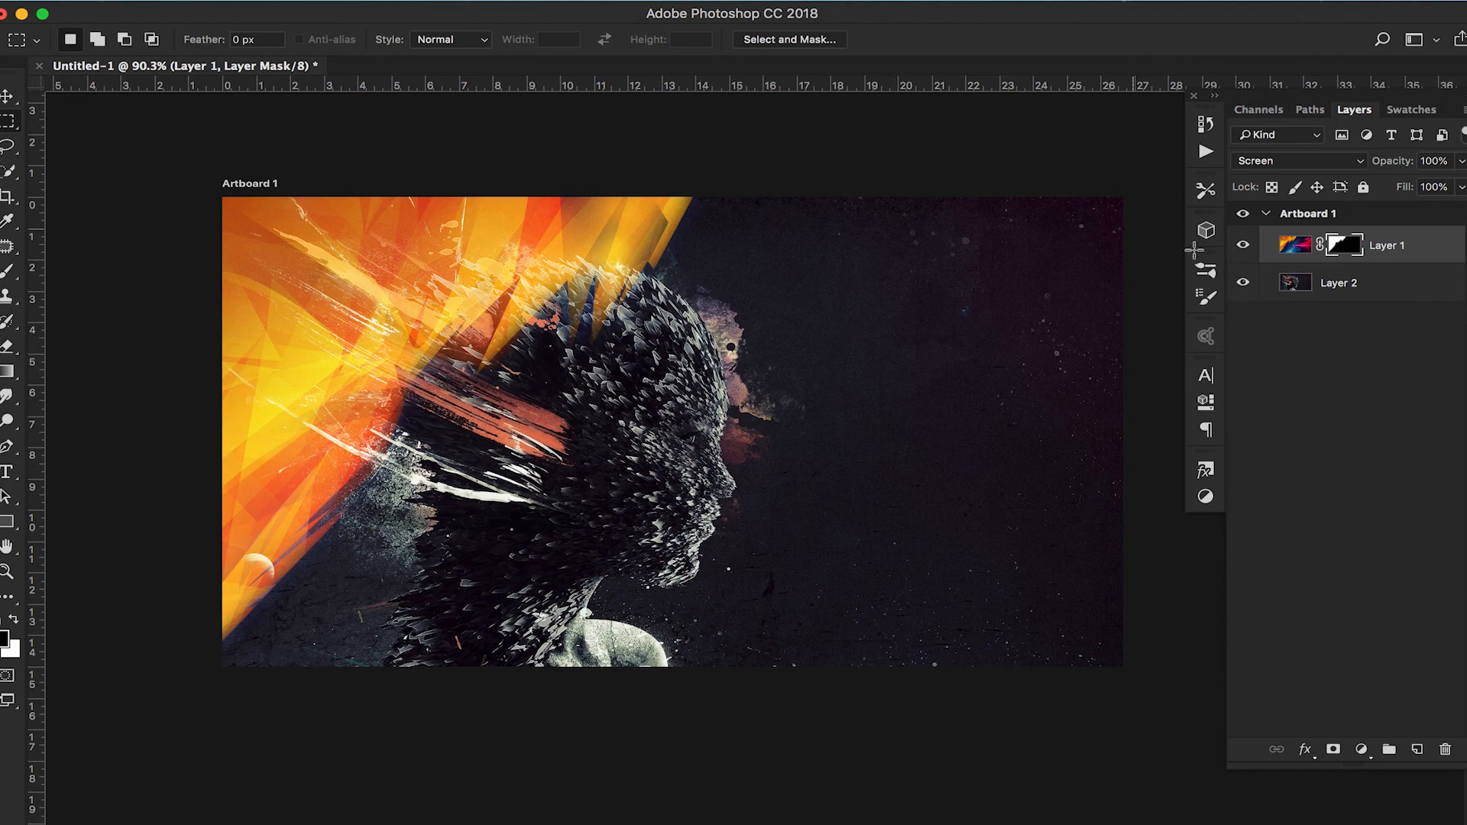
left_click(1296, 246)
left_click(1462, 160)
left_click_drag(1460, 185, 1401, 191)
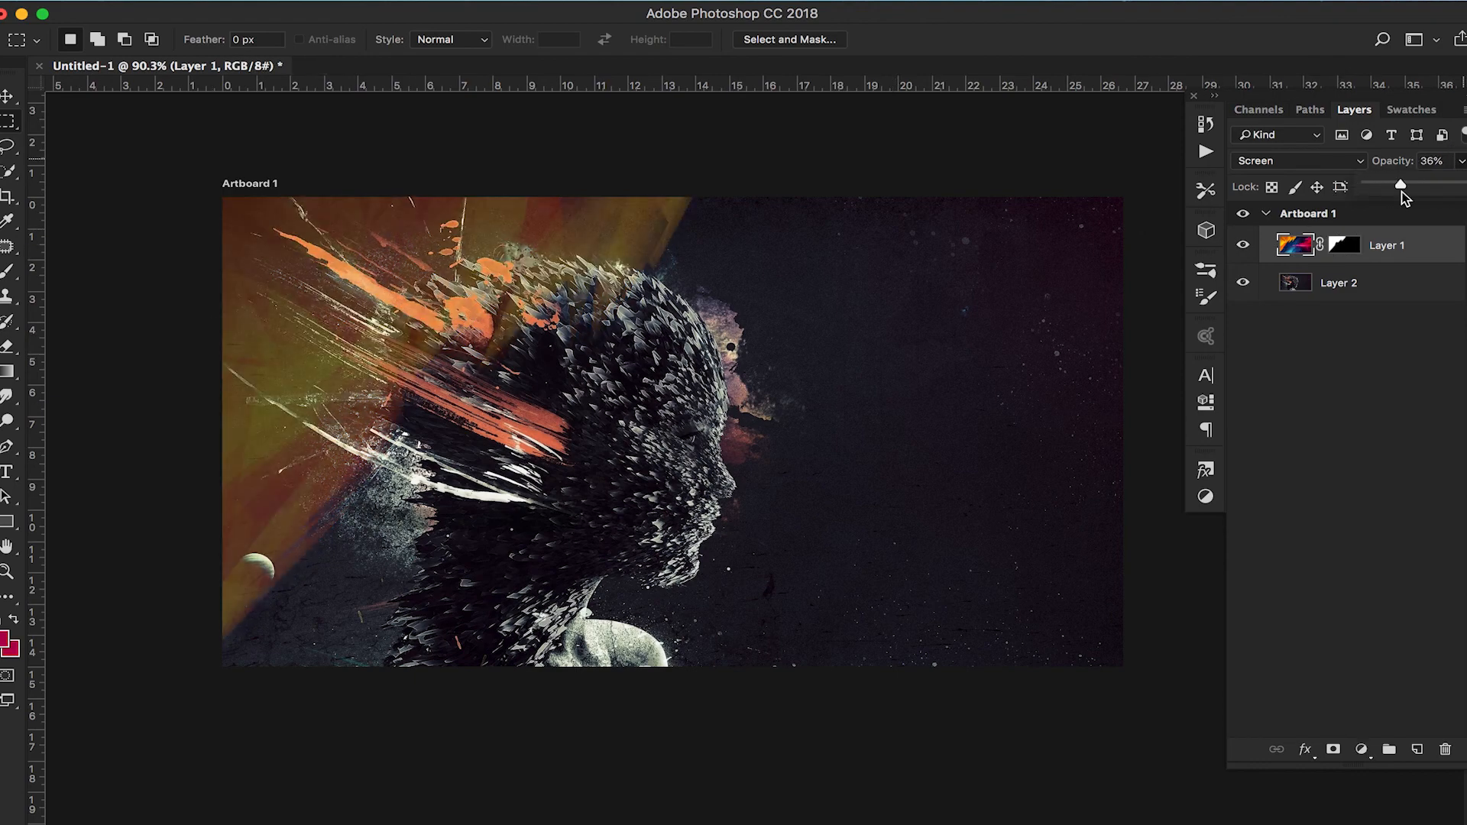
scroll(798, 458, "up", 3)
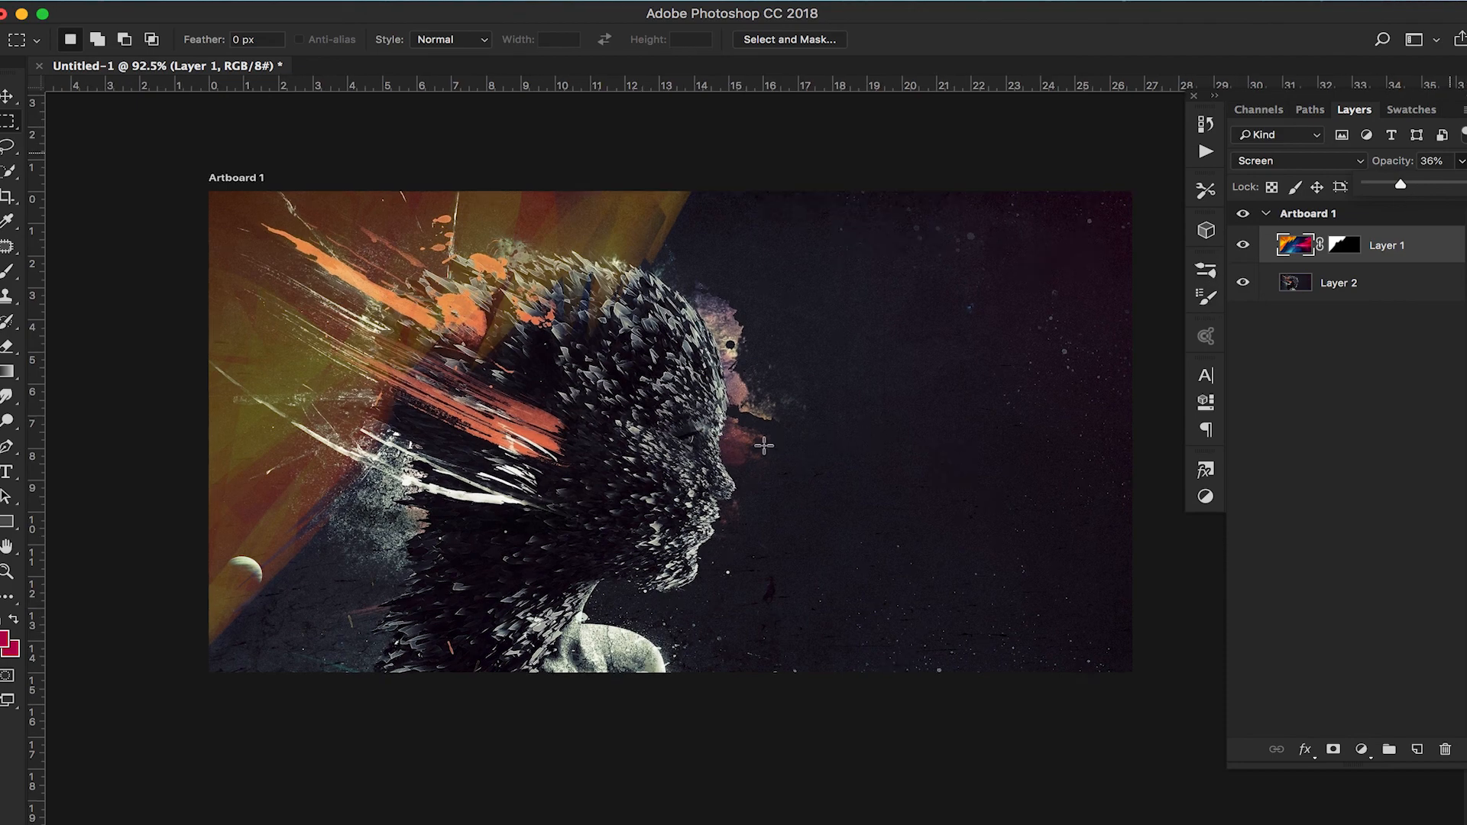
scroll(798, 459, "down", 3)
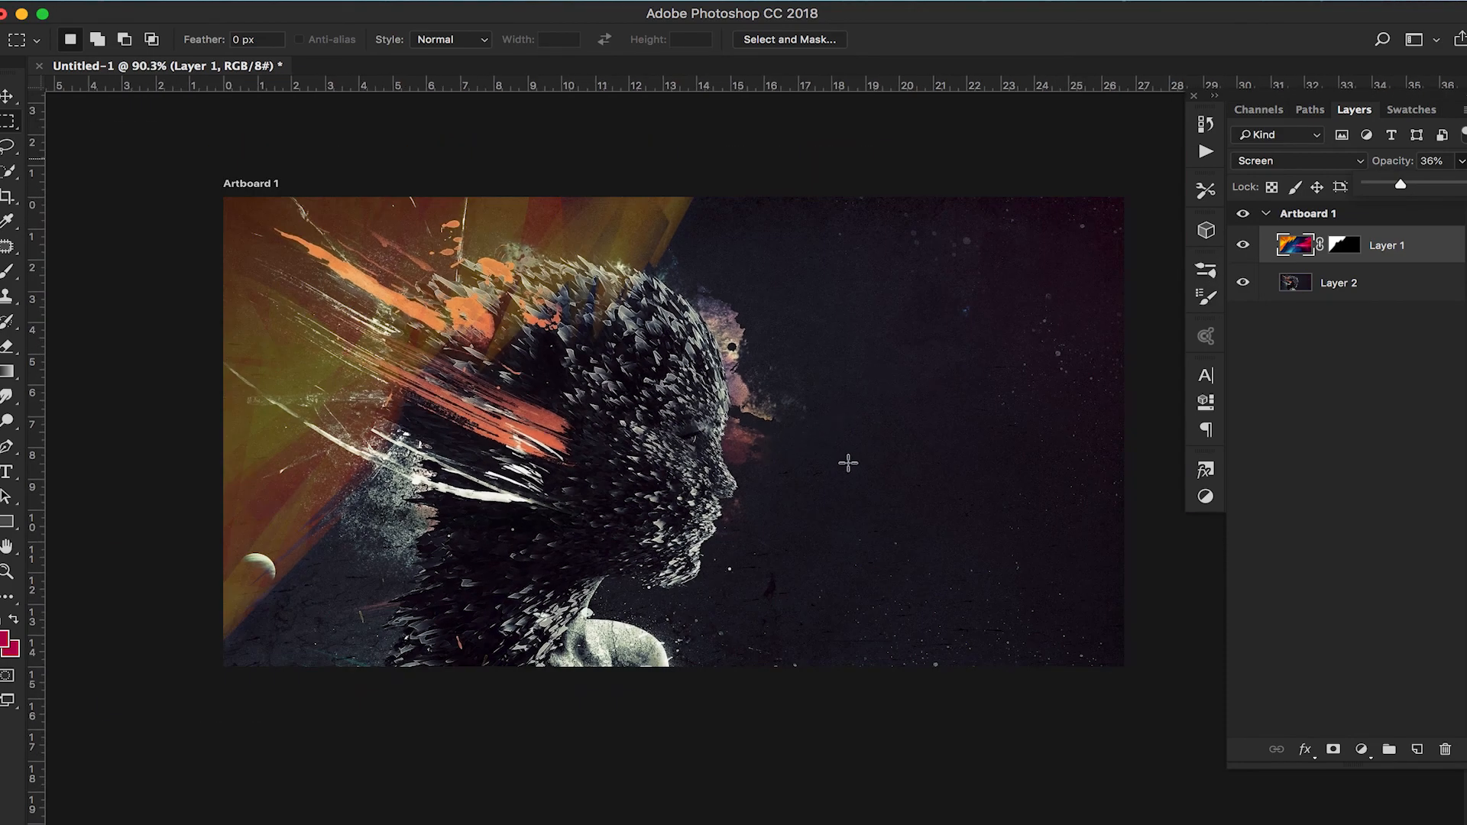
scroll(849, 463, "up", 1)
left_click(64, 126)
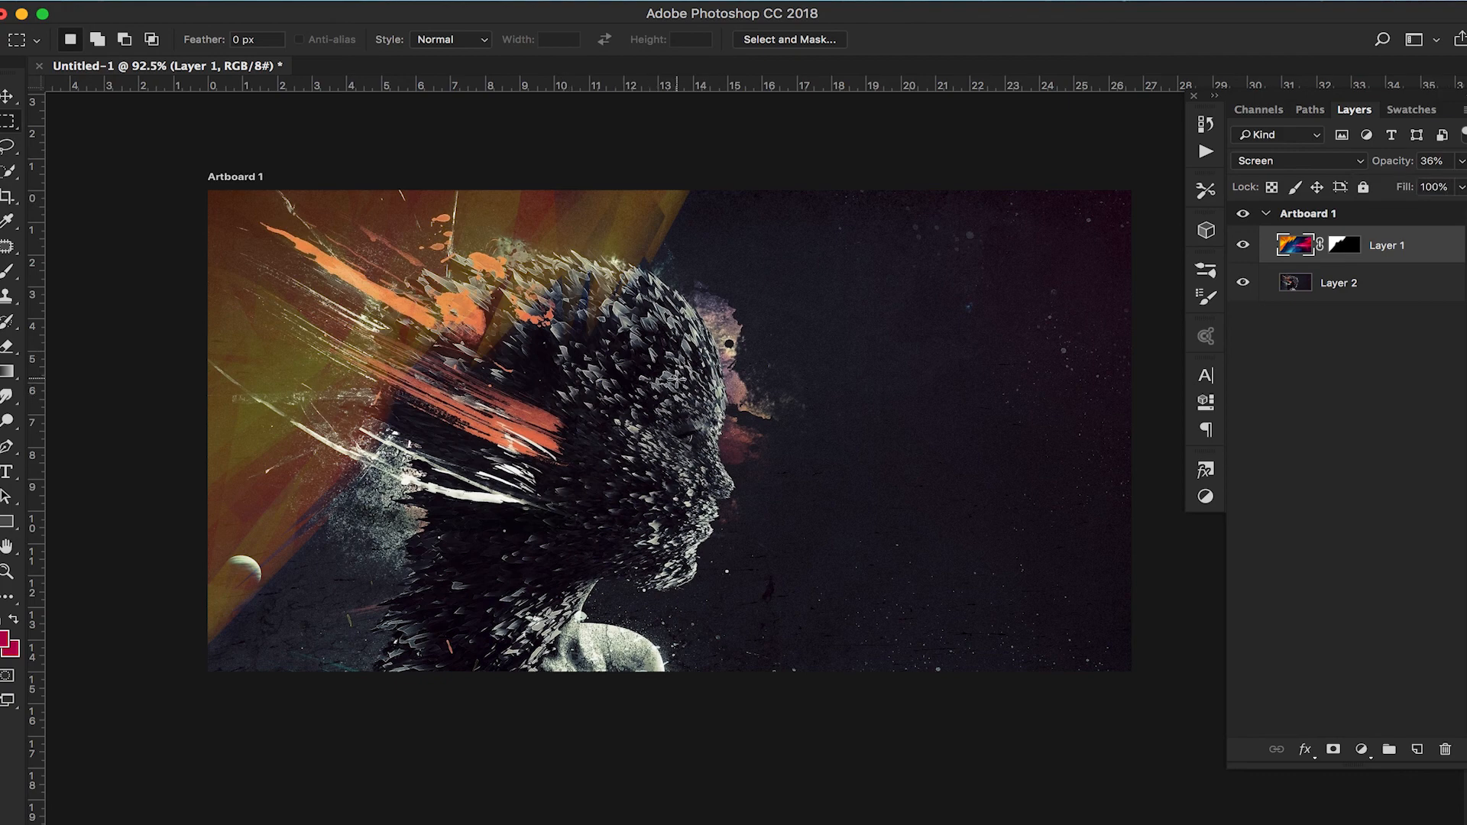
Compare the composition with Layer 1 hidden and shown.
scroll(675, 378, "up", 3)
scroll(675, 377, "down", 4)
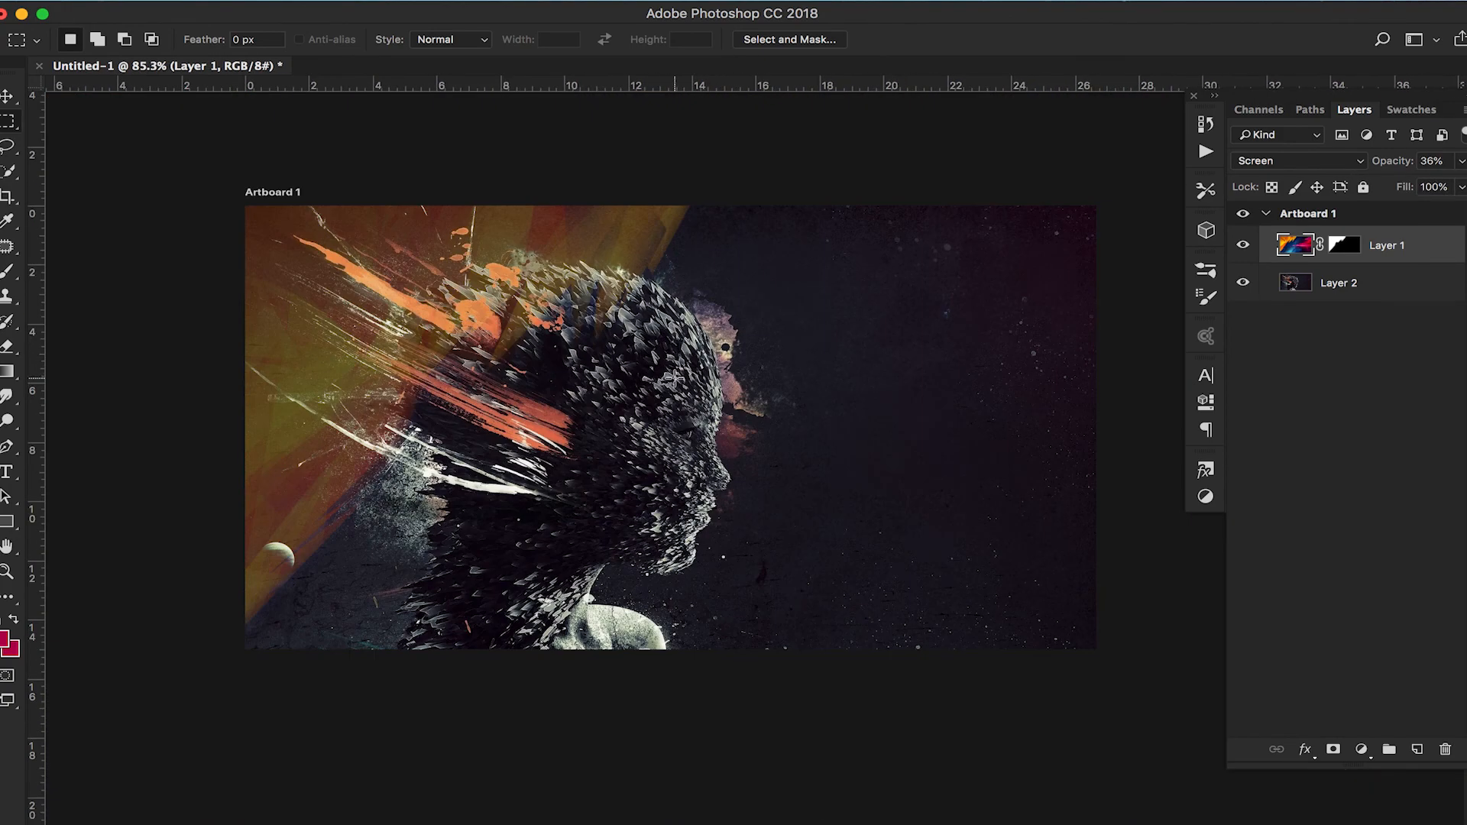
scroll(675, 378, "up", 2)
mouse_move(787, 439)
left_mouse_down()
mouse_move(753, 419)
mouse_move(773, 426)
left_mouse_up()
left_click(1245, 246)
left_click(1245, 246)
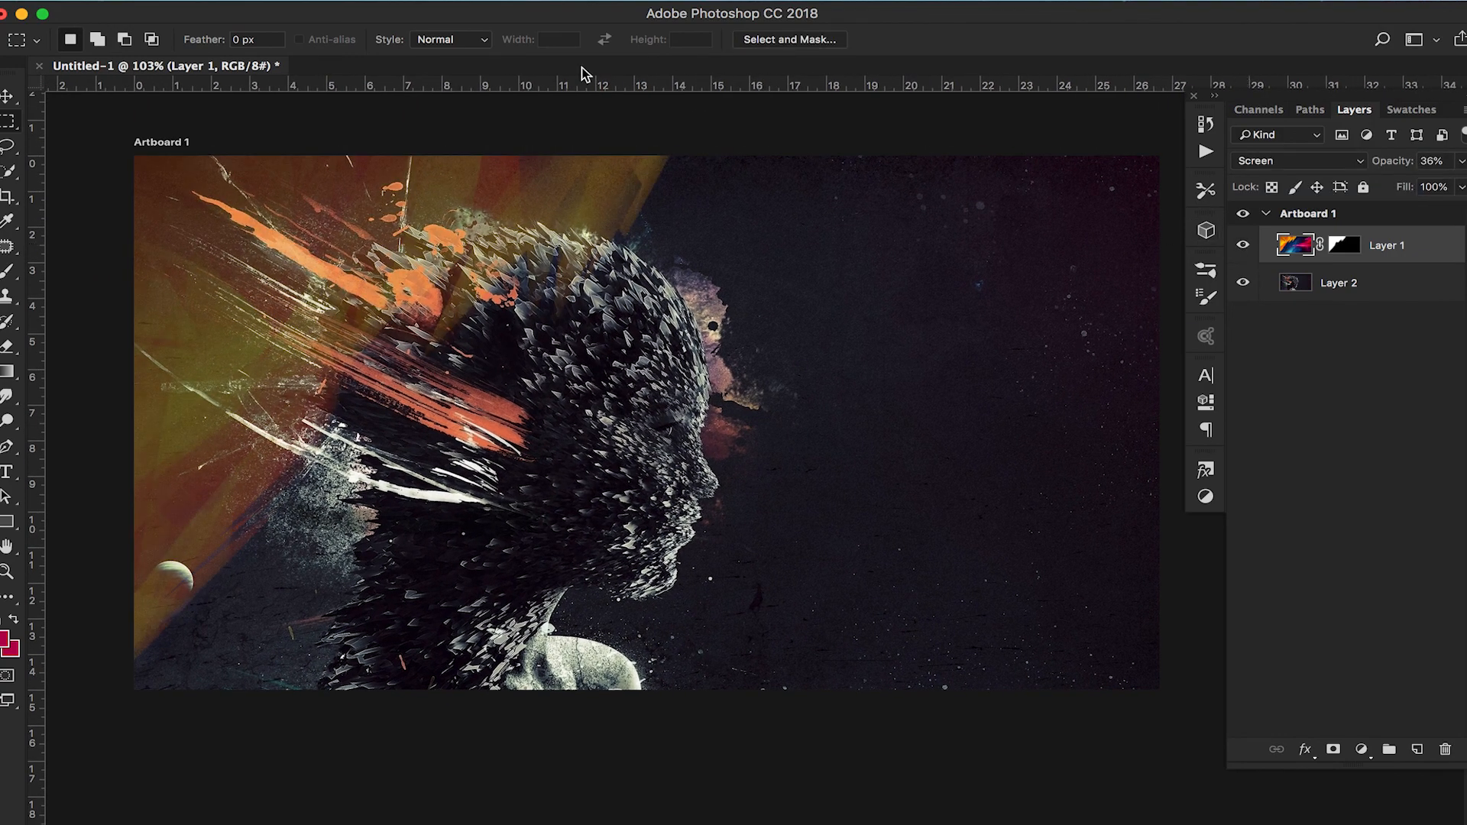
left_click(463, 0)
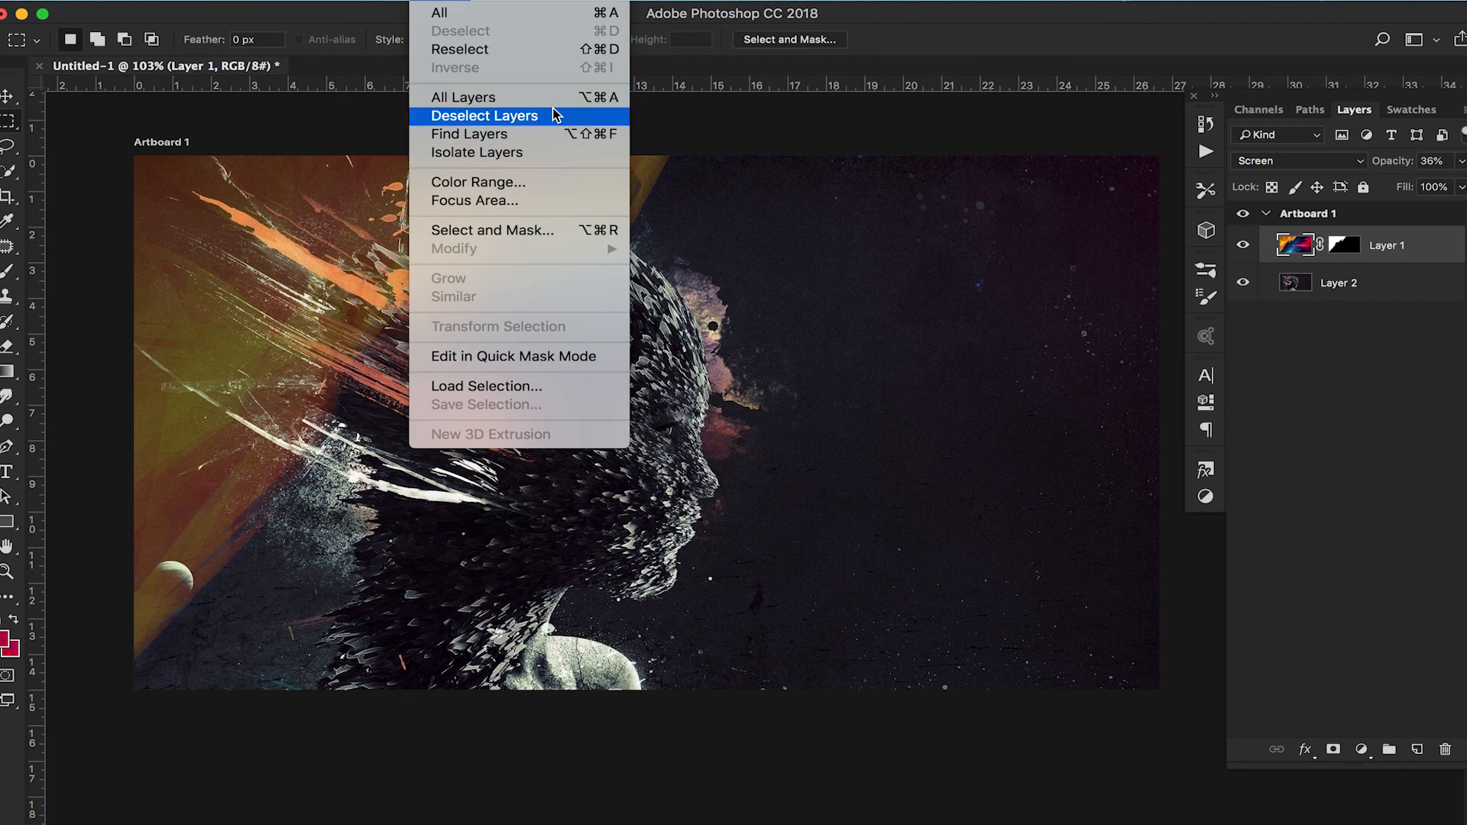
left_click(738, 215)
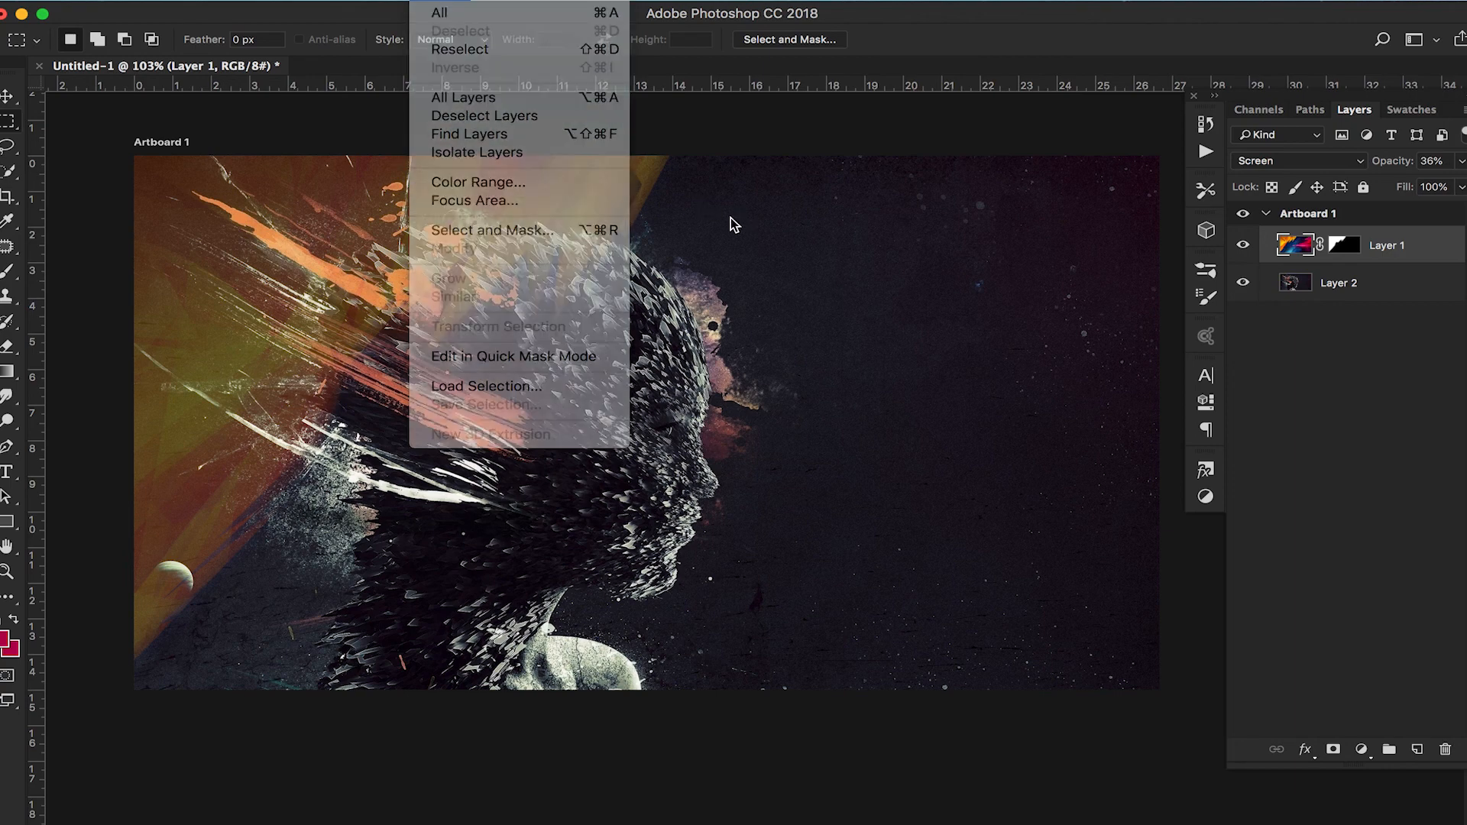
left_click(10, 173)
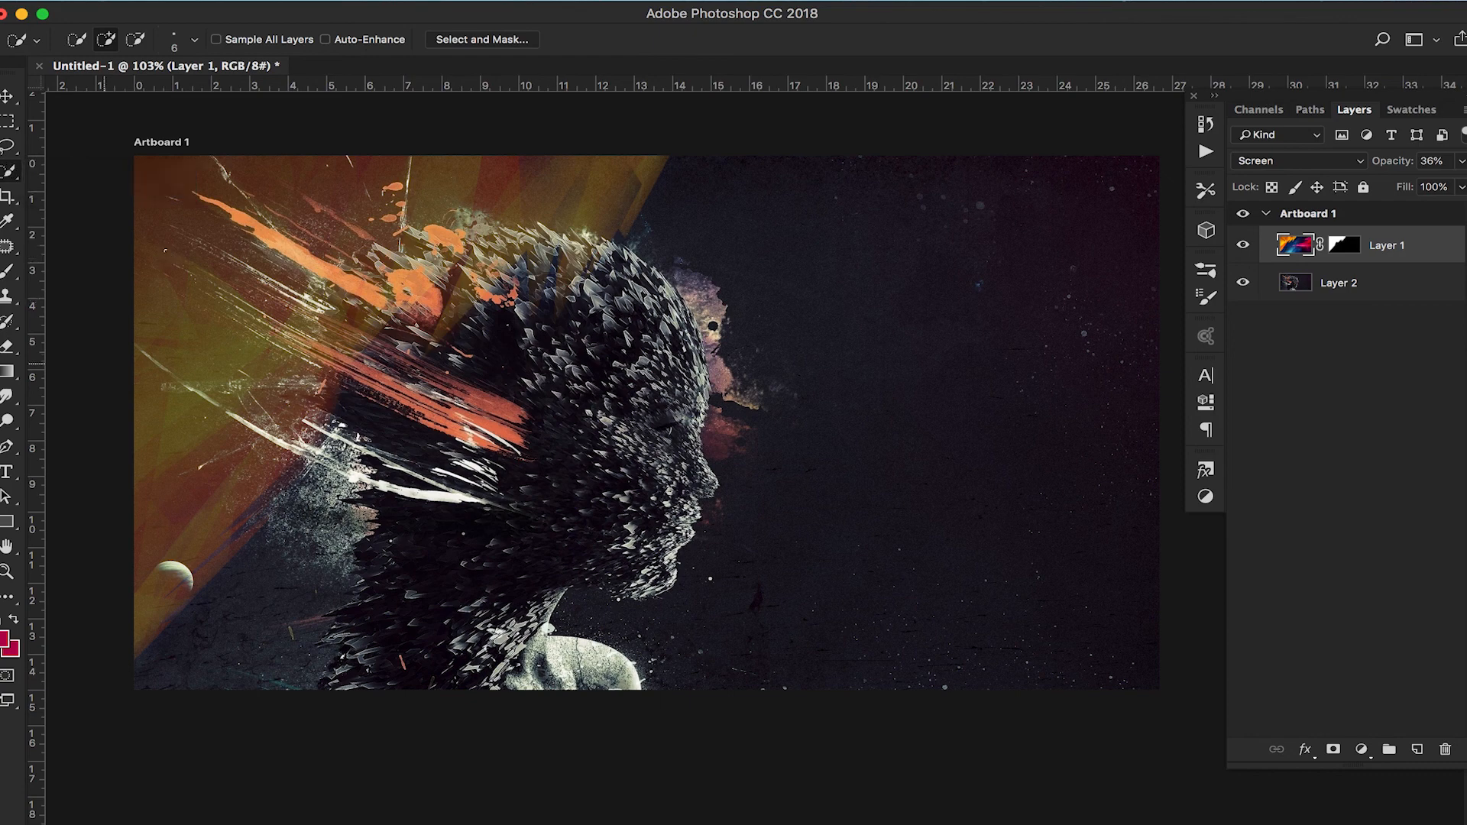
left_click(458, 5)
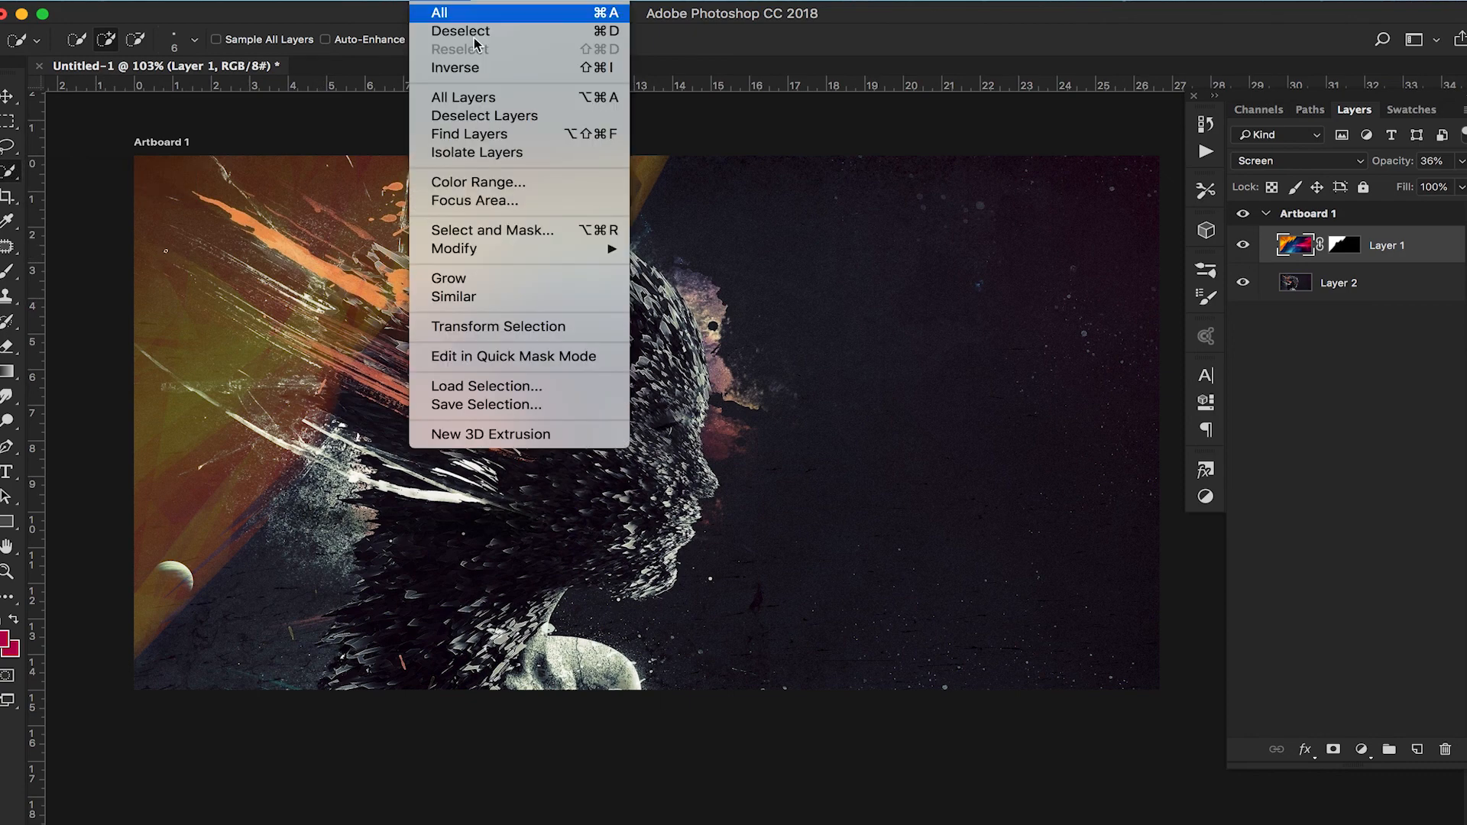
left_click(517, 230)
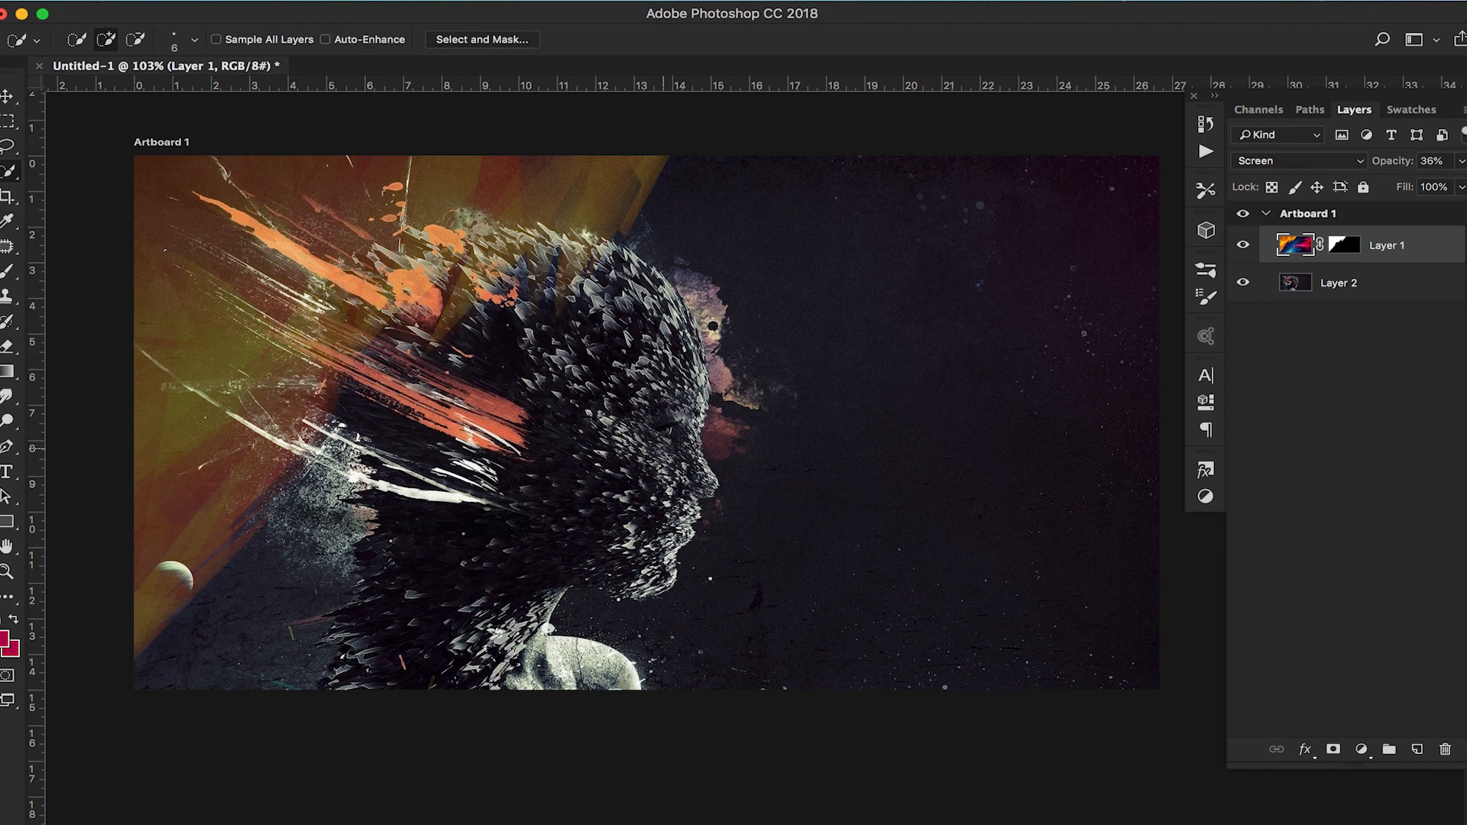
scroll(664, 448, "up", 2)
scroll(664, 448, "down", 8)
scroll(664, 448, "up", 2)
scroll(663, 448, "up", 2)
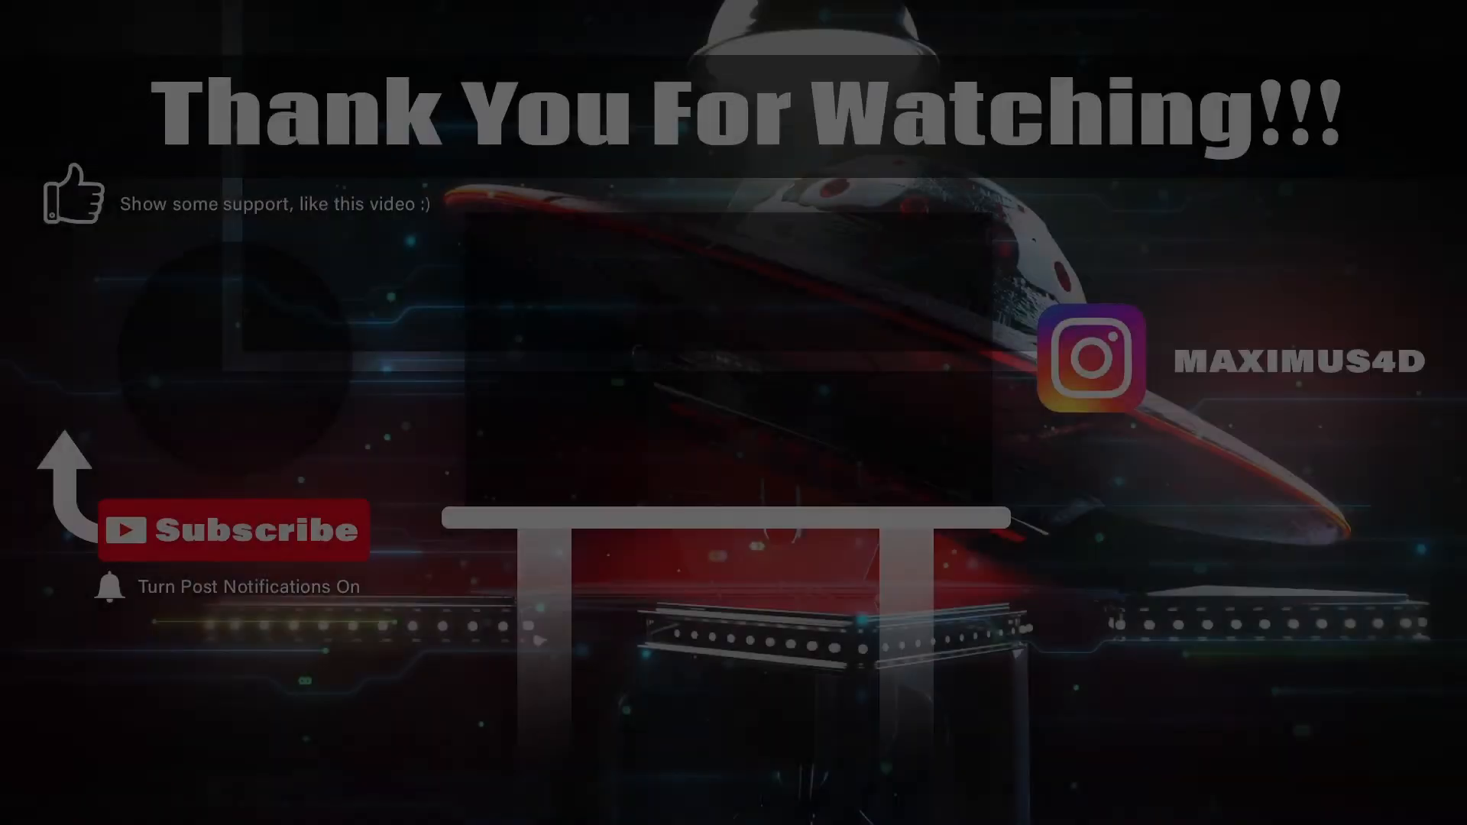